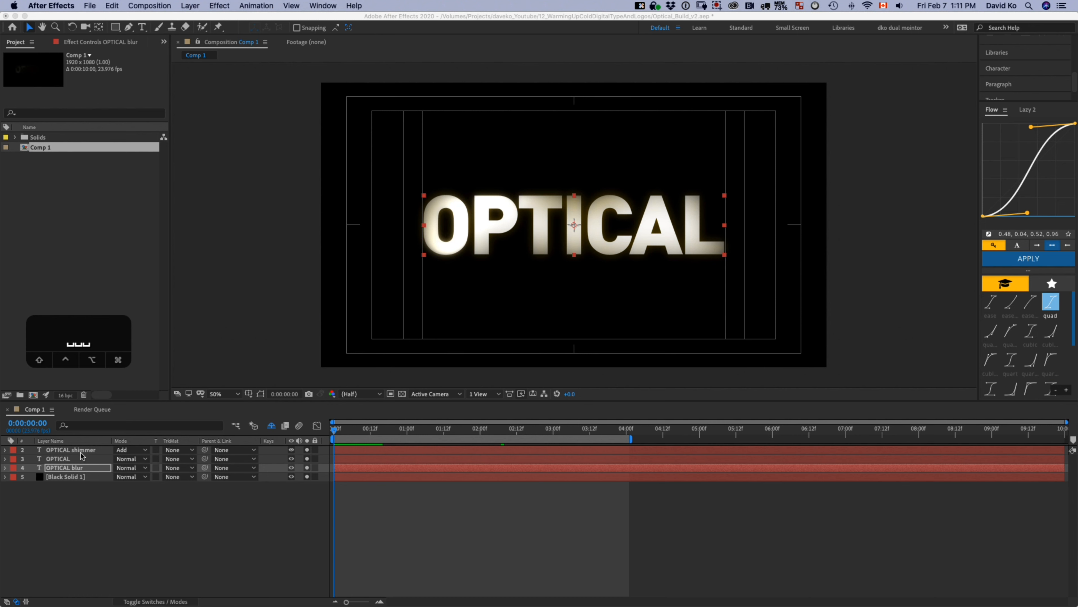
Step: Isolate the OPTICAL text layer with the black solid and play back its animation
left_click(76, 452)
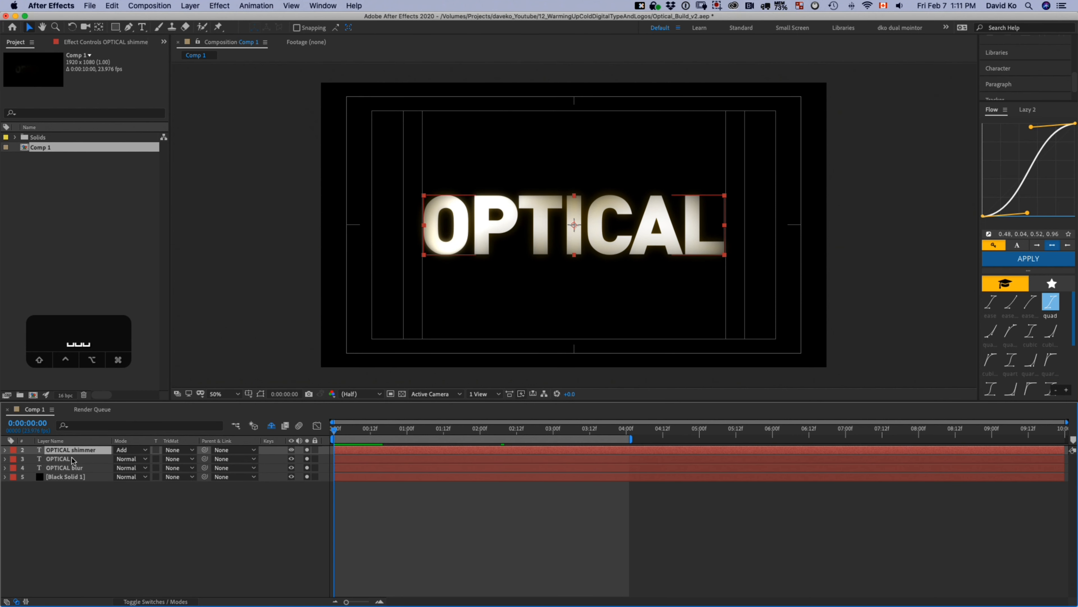
left_click(70, 458)
left_click(72, 468)
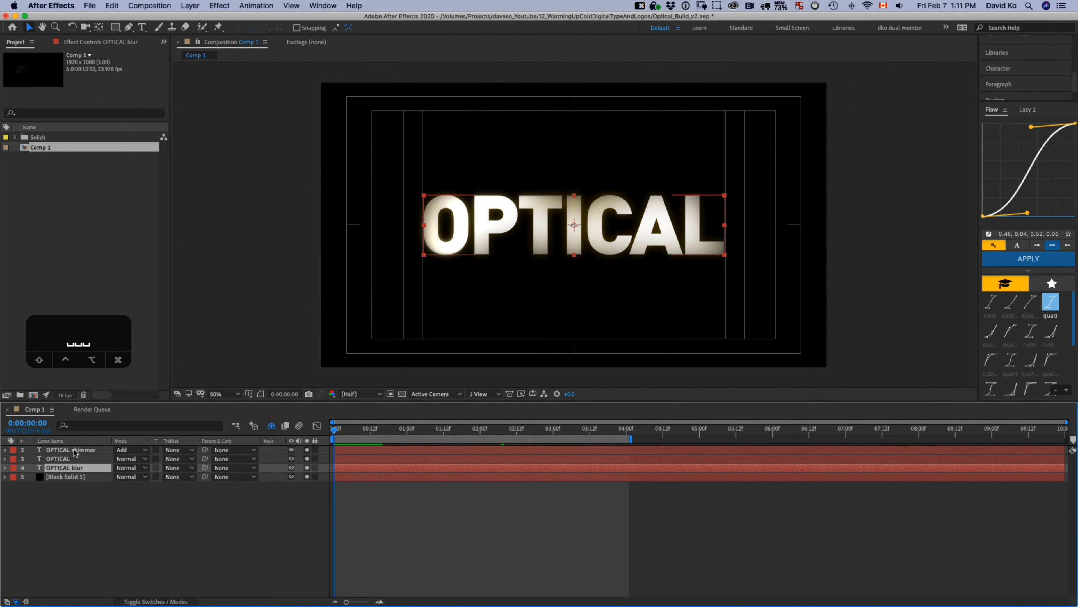
left_click(72, 469, "shift")
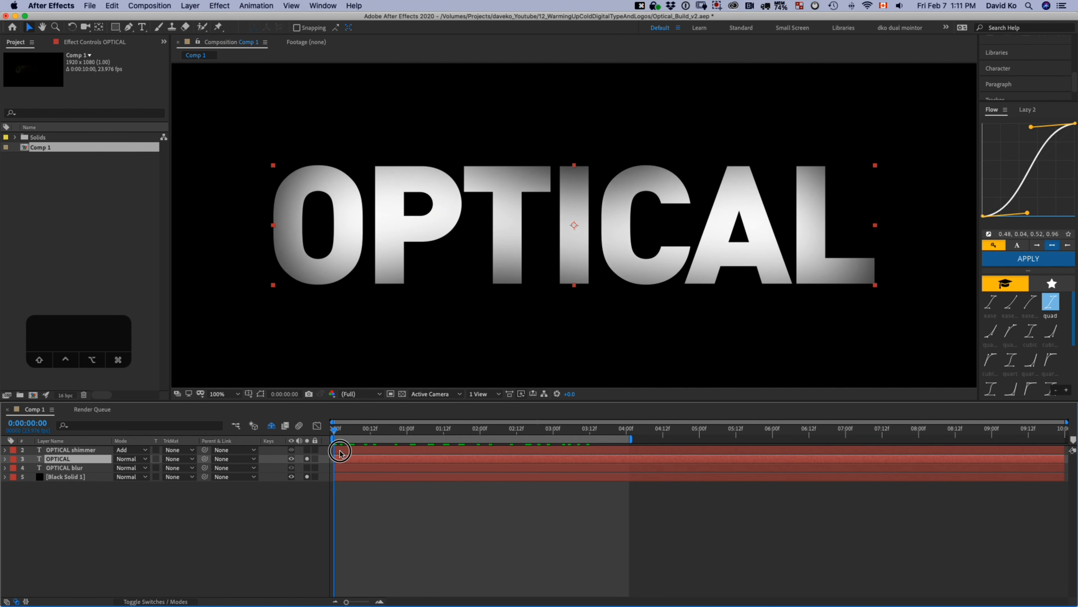
key("space")
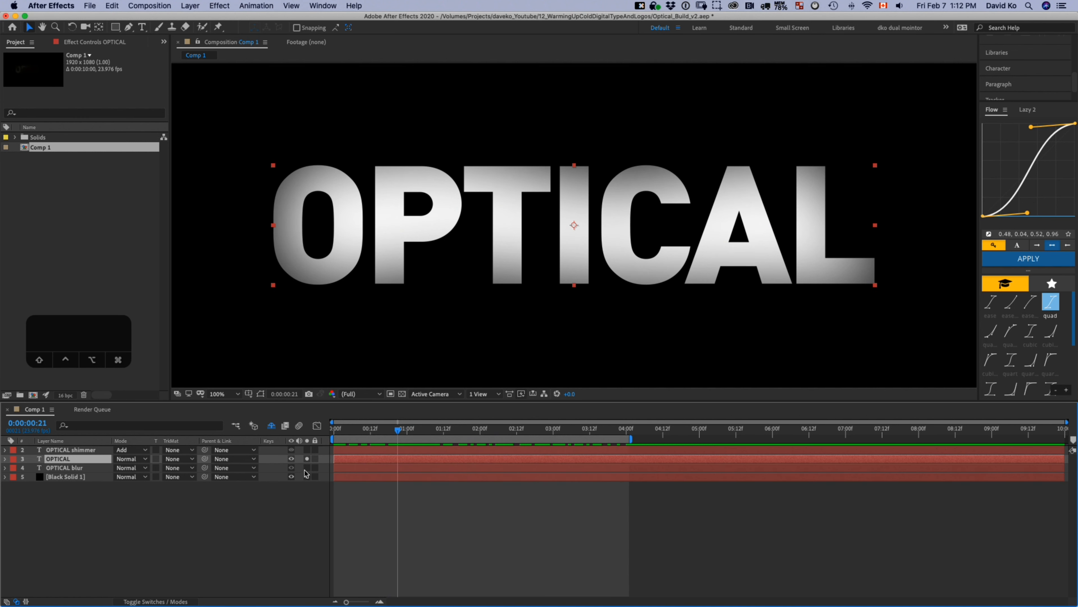
Step: Solo the OPTICAL blur layer with the black solid instead and review it from the first frame
left_click_drag(307, 469, 307, 477)
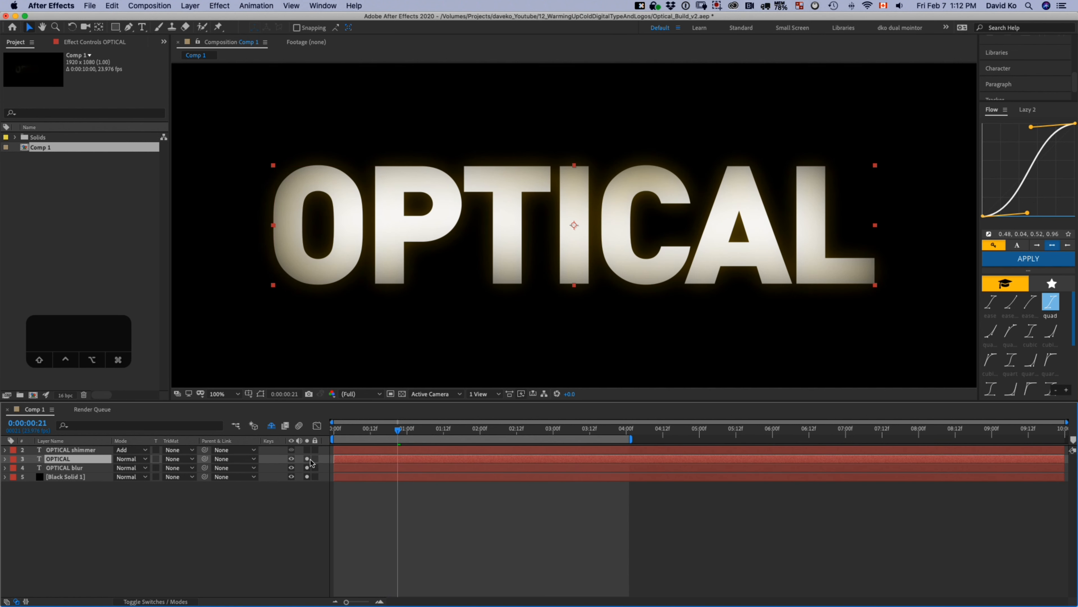
left_click(308, 459)
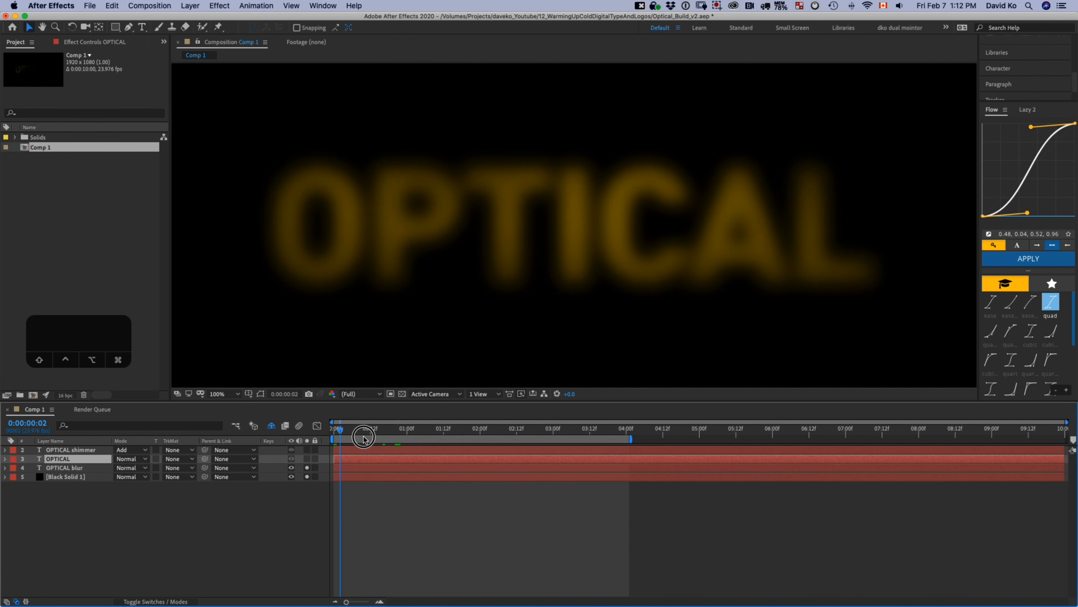
key("Home")
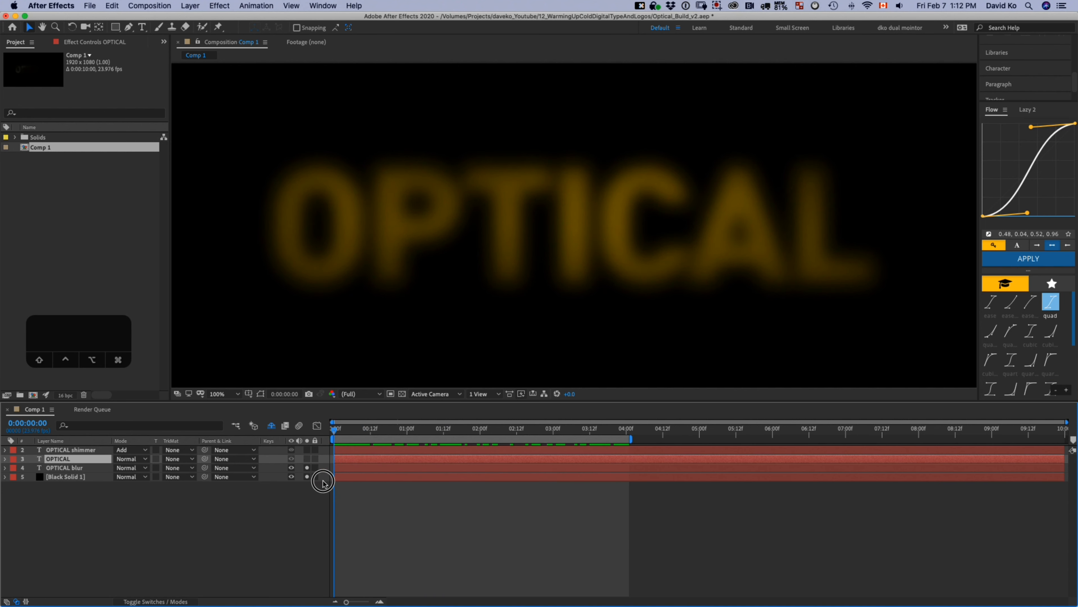
Step: Solo the OPTICAL shimmer layer in place of the blur layer and scrub through its opening frames
left_click(307, 450)
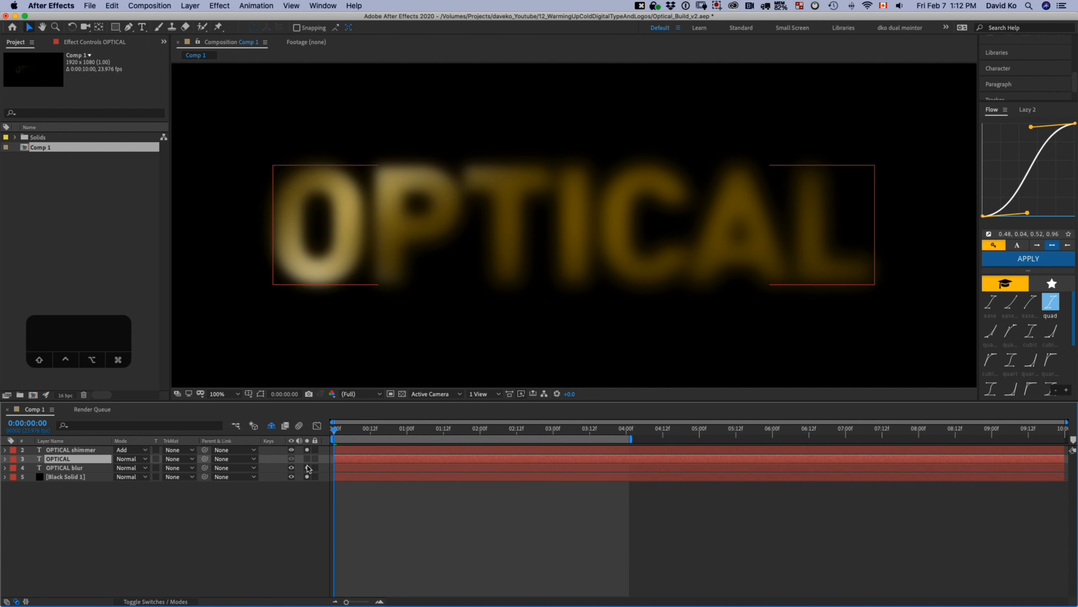
left_click(307, 467)
left_click_drag(333, 431, 383, 431)
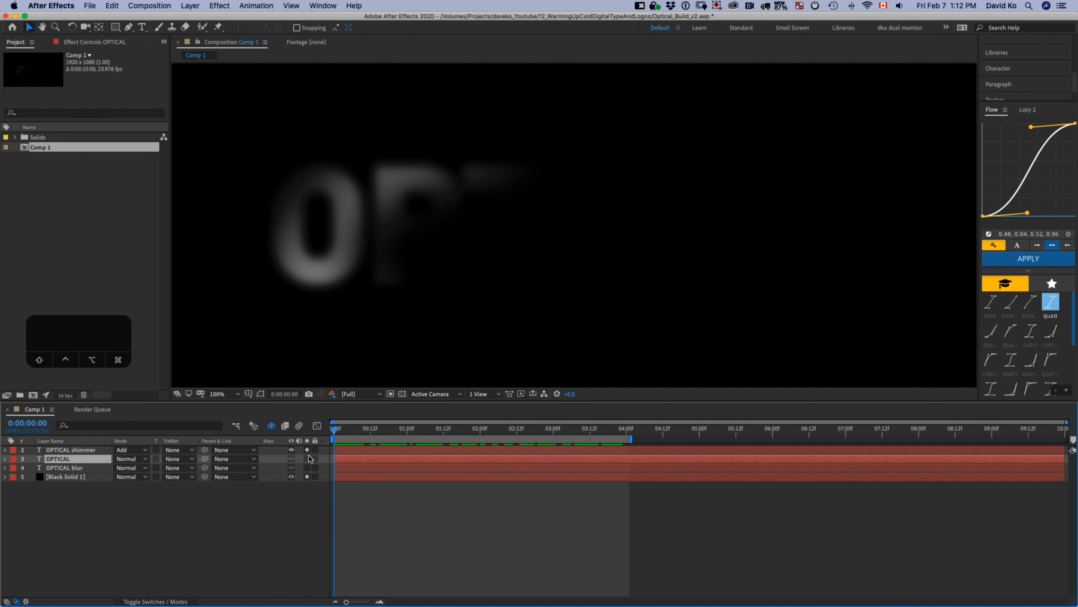
Step: Clear all layer solos, preview the complete OPTICAL animation, and return to the first frame
left_click(307, 459)
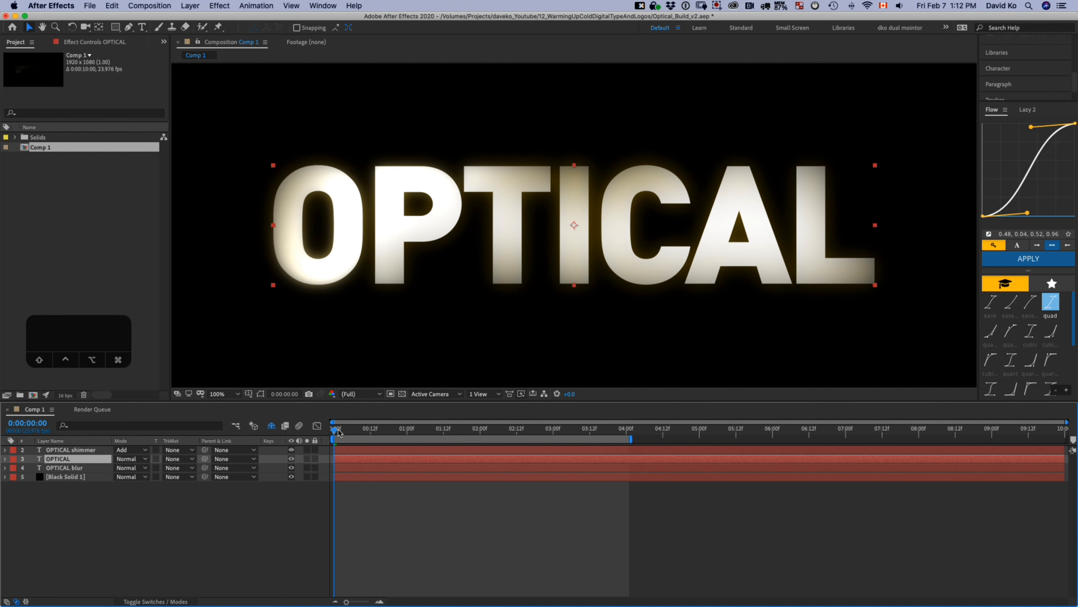
left_click_drag(342, 430, 578, 442)
key("0")
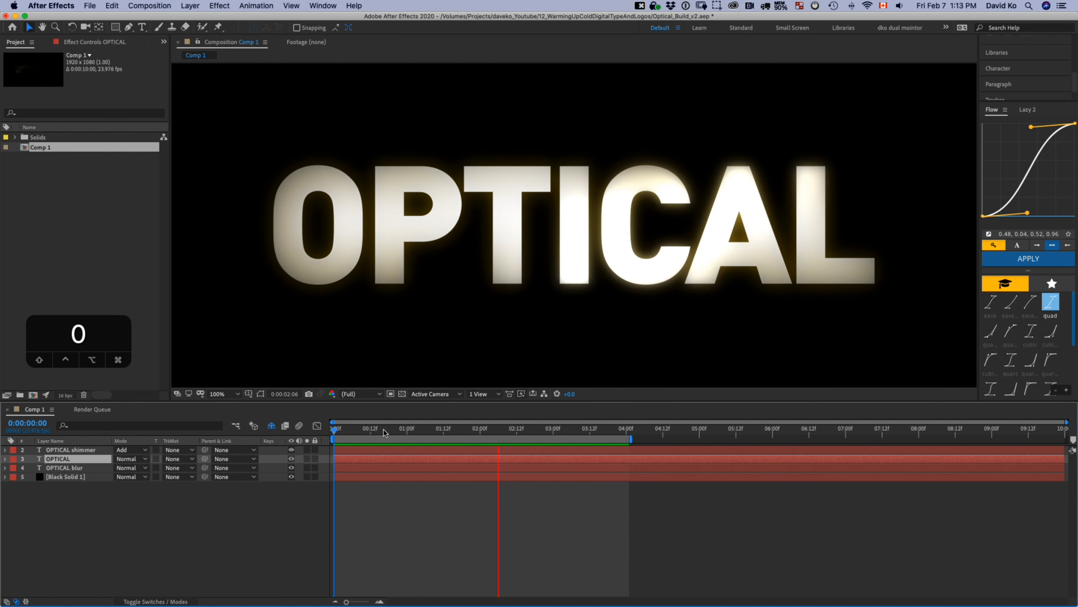
left_click(364, 429)
left_click_drag(350, 431, 317, 428)
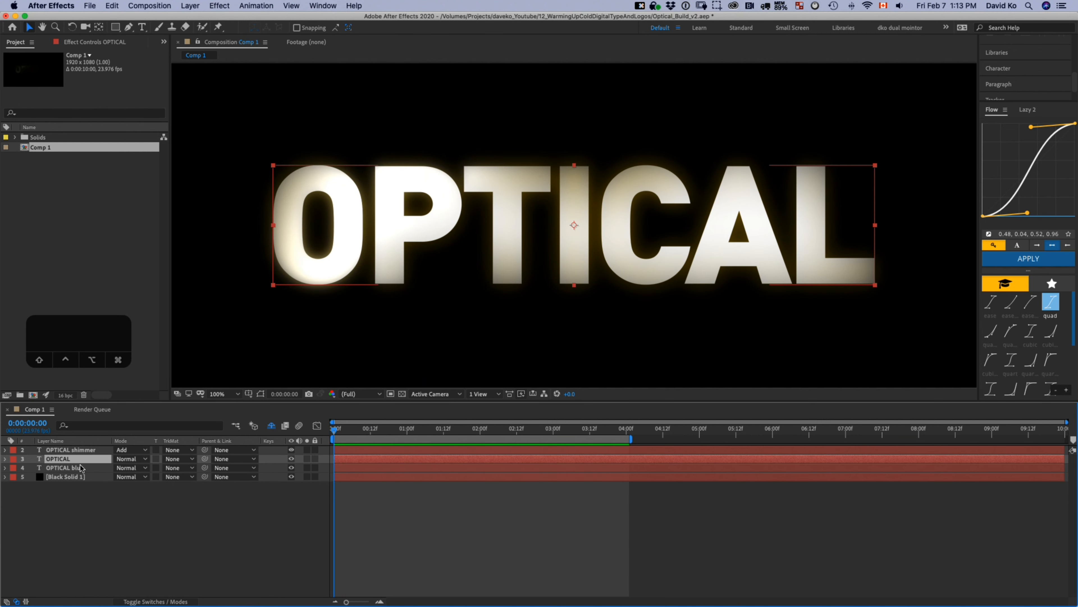
Step: Reveal the OPTICAL layer's Mask Path and show its mask outline in the viewer at the first frame
left_click(119, 509)
left_click(68, 459)
key("m")
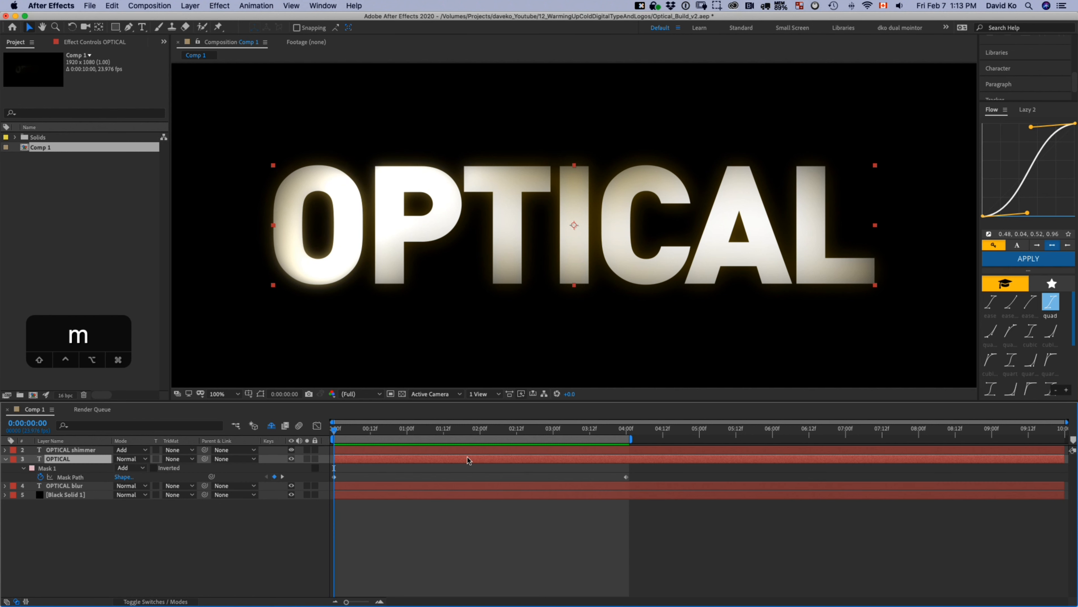
left_click(261, 395)
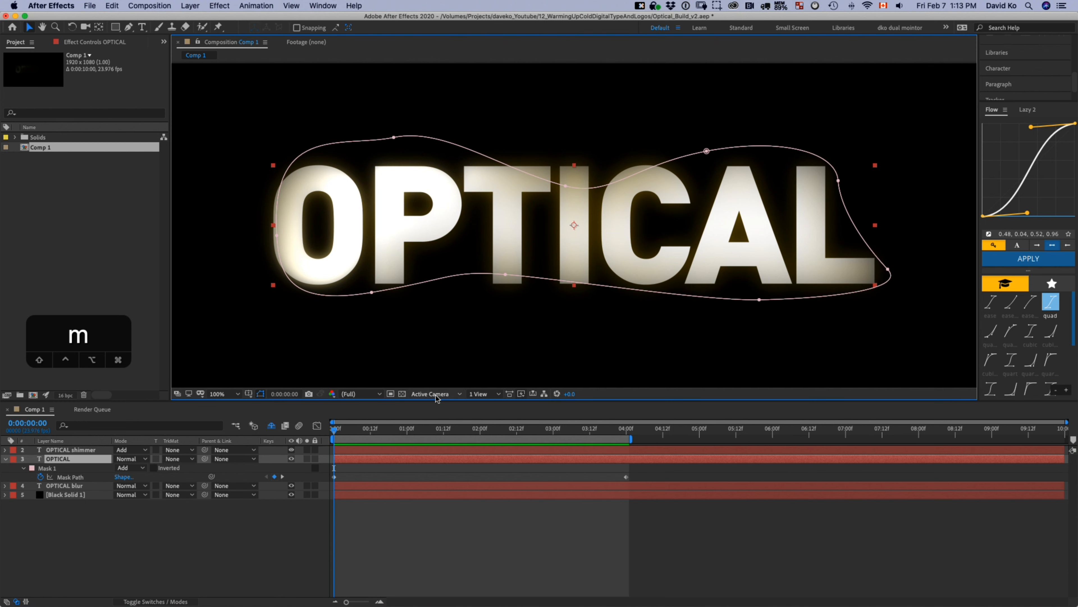
left_click_drag(336, 434, 298, 431)
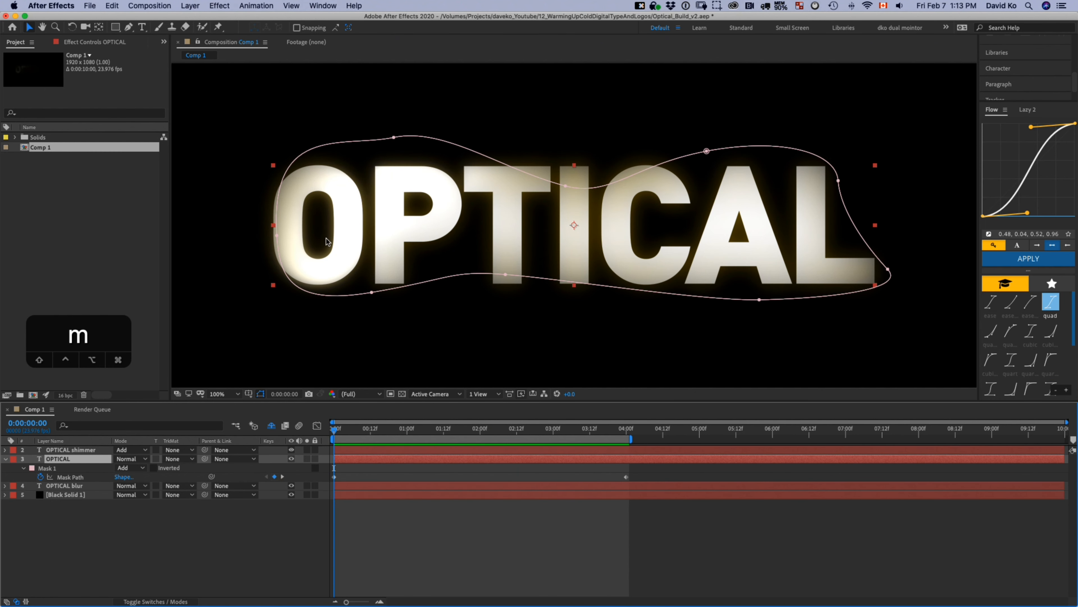
Step: Reshape the OPTICAL mask at the first frame, spreading its left-end points outward and pulling the right and middle points toward the left
left_click_drag(274, 236, 212, 238)
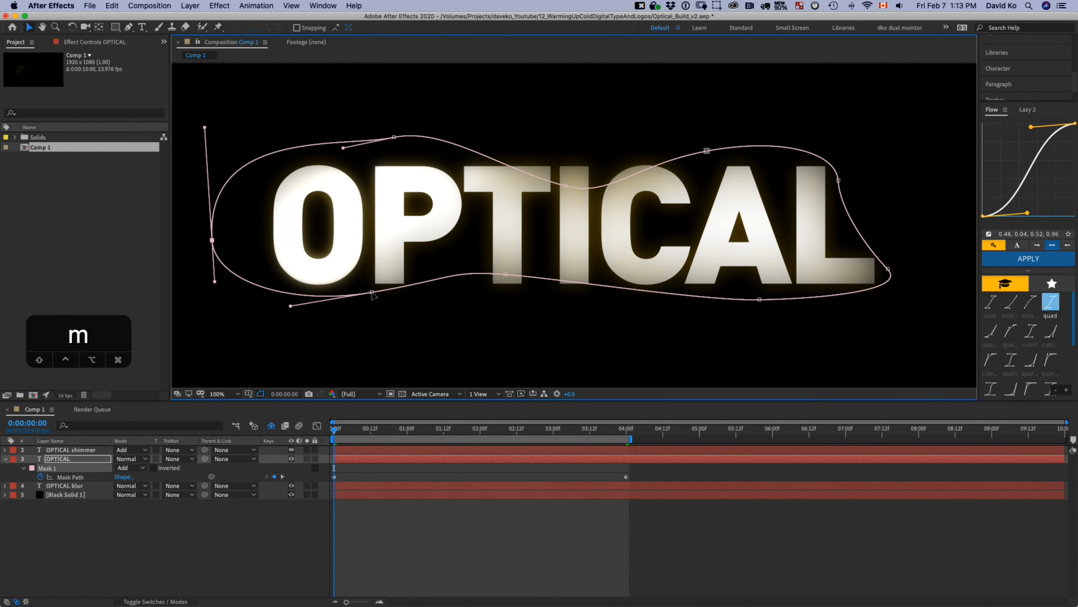
left_click_drag(372, 292, 359, 309)
left_click_drag(394, 137, 365, 123)
left_click_drag(838, 182, 215, 195)
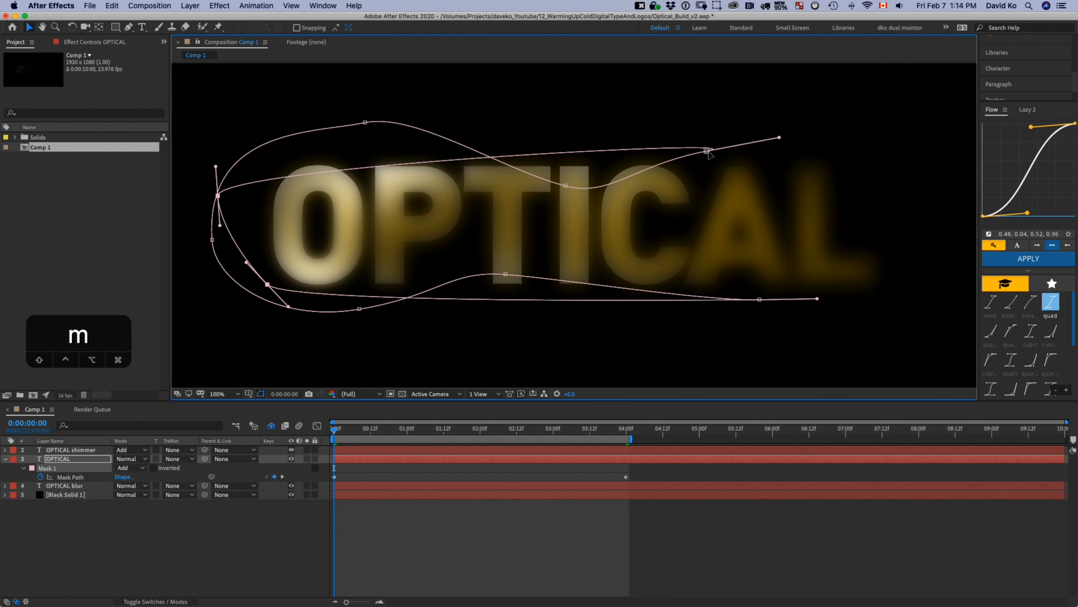
left_click_drag(707, 151, 509, 111)
left_click_drag(568, 180, 288, 108)
left_click_drag(505, 275, 268, 346)
Step: Free-transform the whole OPTICAL mask to the left so it begins around and before the letter O
double_click(219, 197)
left_click_drag(218, 198, 268, 201)
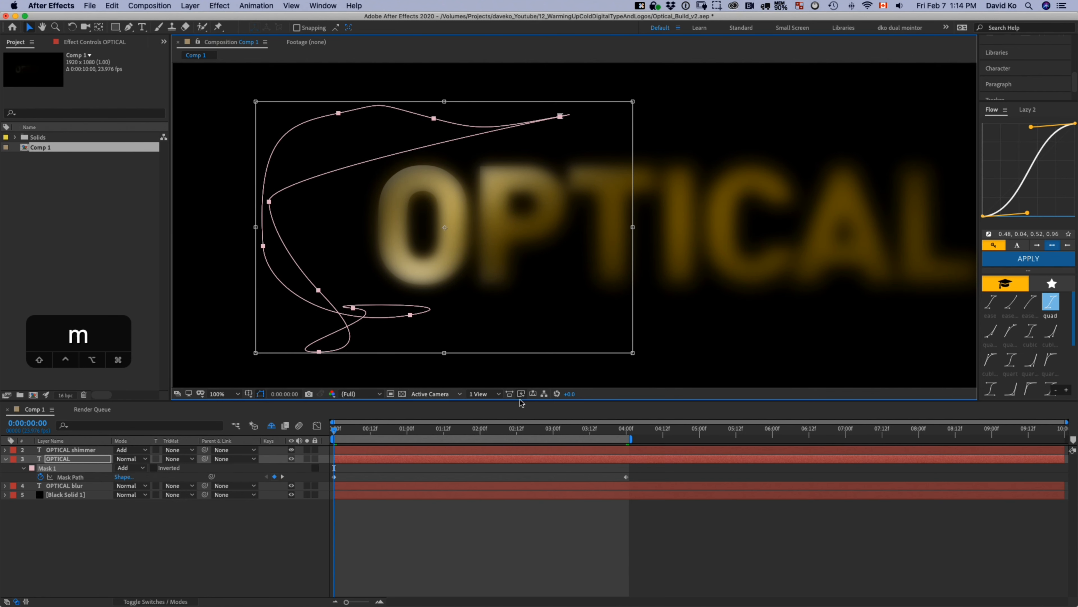
scroll(676, 297, "down", 4)
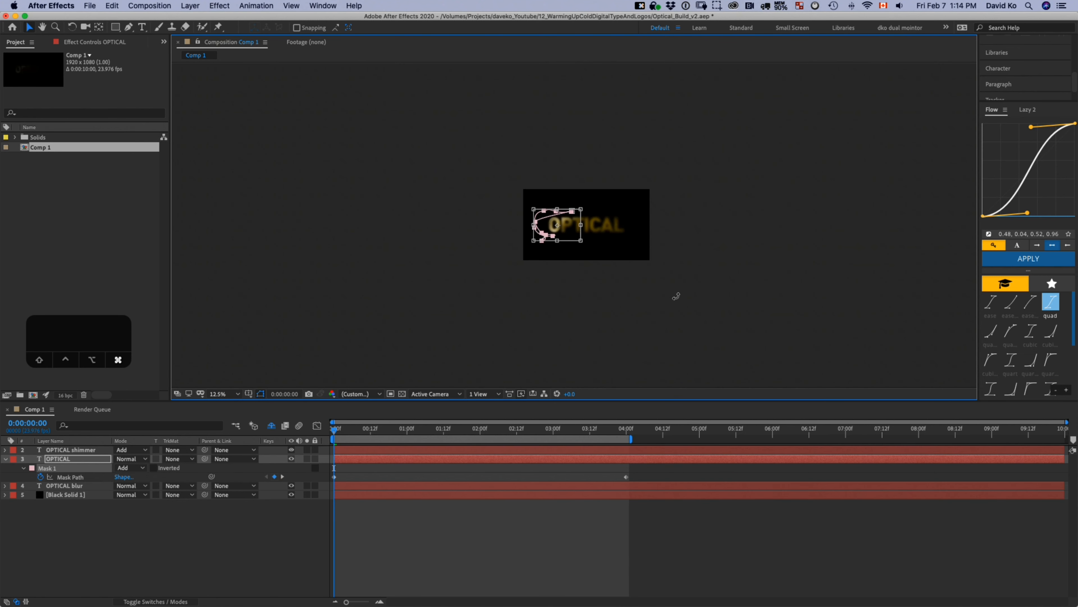
scroll(676, 297, "up", 3)
left_click_drag(723, 289, 670, 288)
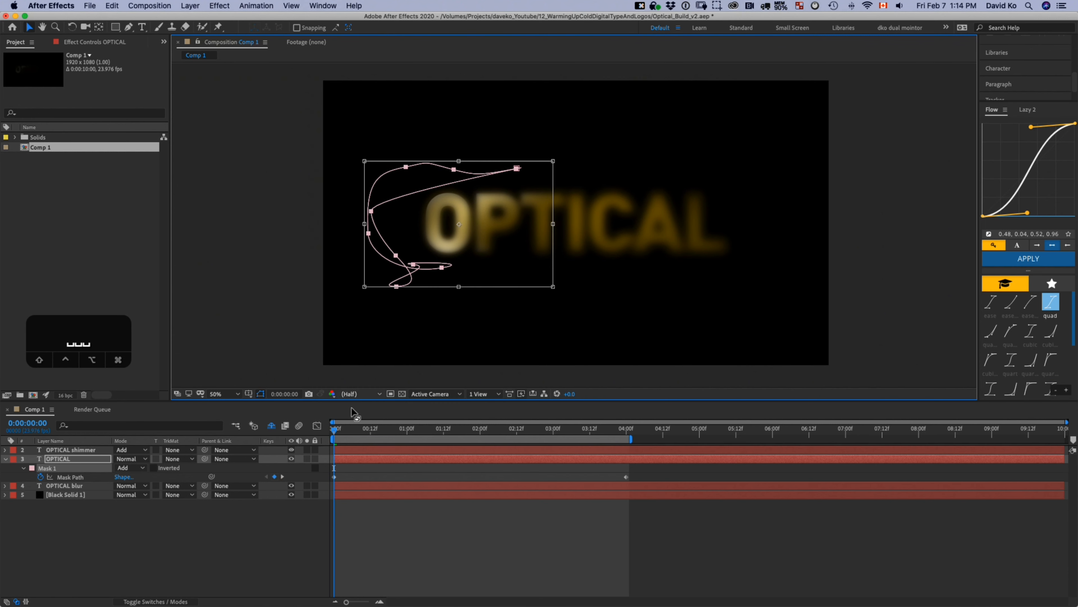
left_click(264, 511)
Step: Scrub from the first frame to 0:00:04:00 and back to check the OPTICAL layer's mask reveal
left_click_drag(336, 430, 629, 443)
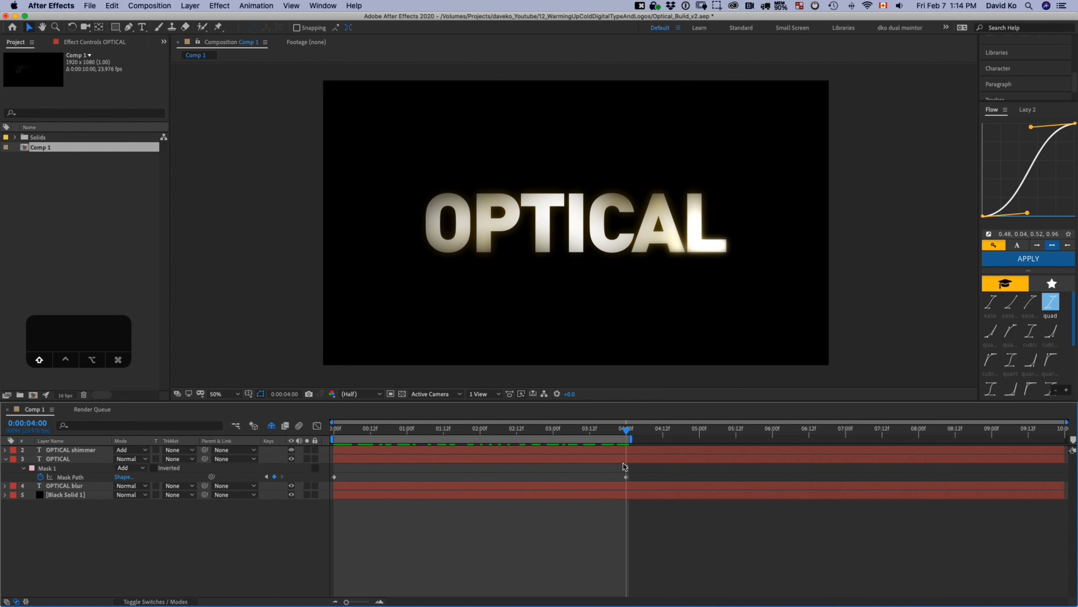
left_click(90, 472)
left_click_drag(632, 436, 333, 446)
Step: Reveal the OPTICAL blur layer's Mask Path with the time at the first frame
left_click(79, 487)
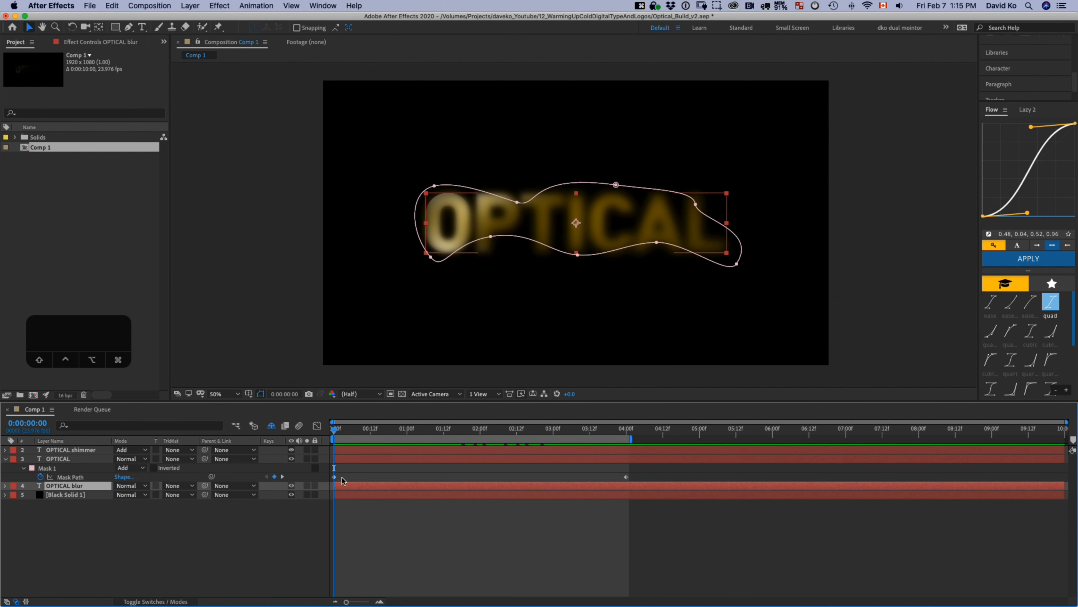
mouse_move(335, 430)
left_mouse_down()
mouse_move(354, 433)
mouse_move(301, 433)
mouse_move(437, 452)
mouse_move(333, 451)
left_mouse_up()
key("m")
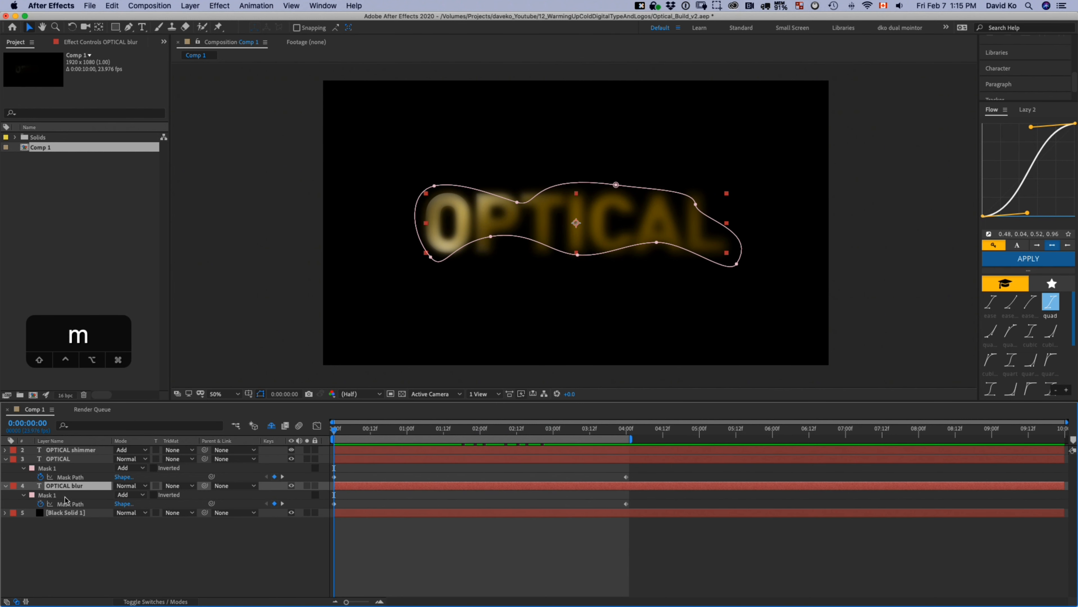
left_click_drag(335, 432, 268, 431)
Step: Reshape the OPTICAL blur mask at the first frame by moving its points left, clear of the letters
left_click(696, 205)
left_click_drag(695, 205, 702, 190)
left_click(733, 225)
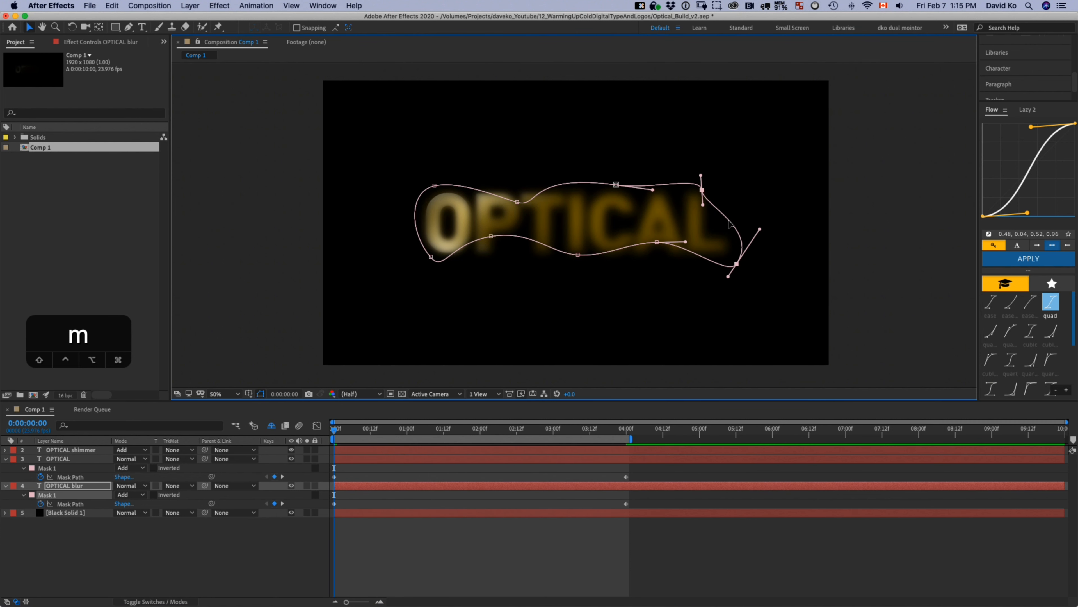
left_click_drag(702, 190, 373, 187)
left_click(517, 201)
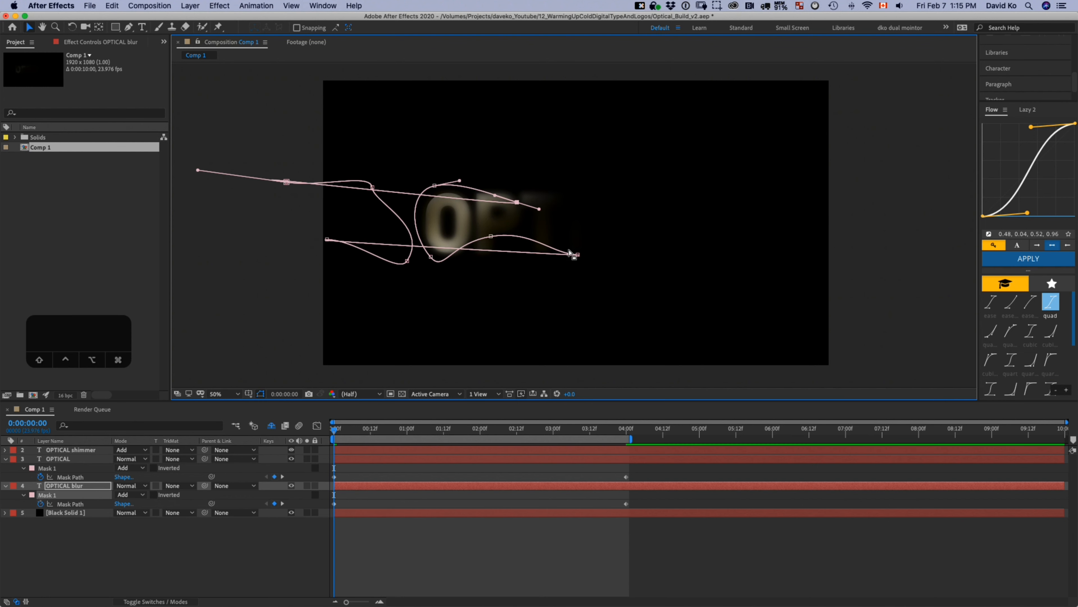
left_click(517, 202, "shift")
left_click_drag(578, 255, 378, 272)
left_click_drag(491, 236, 427, 290)
left_click_drag(435, 186, 412, 169)
left_click_drag(431, 257, 422, 258)
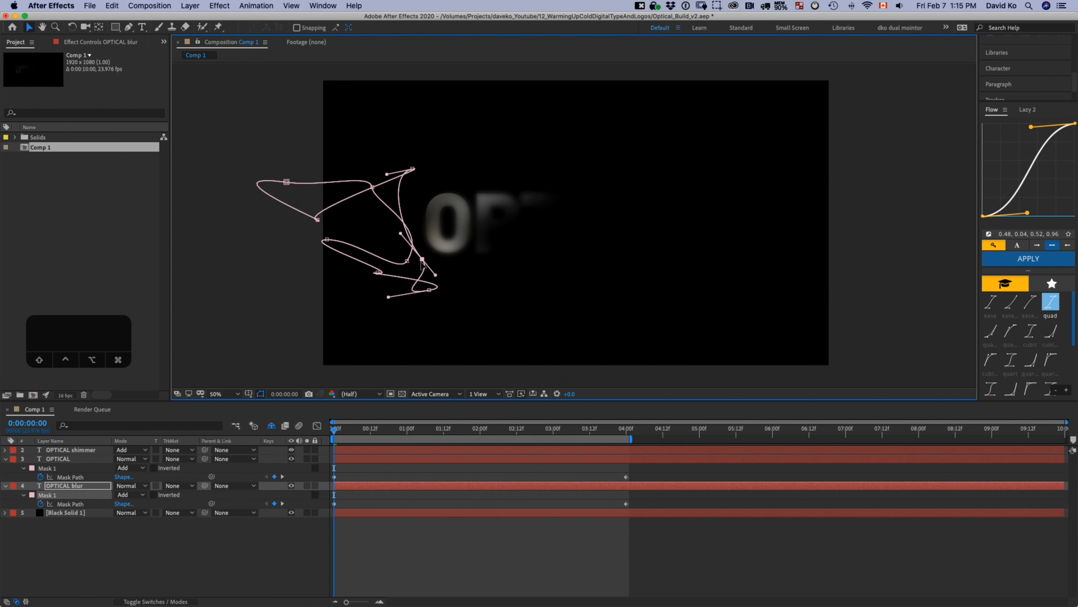
Step: Replace the blur mask's first keyframe with its shape from 0:00:01:10 by moving that Mask Path keyframe to the first frame
left_click_drag(334, 433, 437, 533)
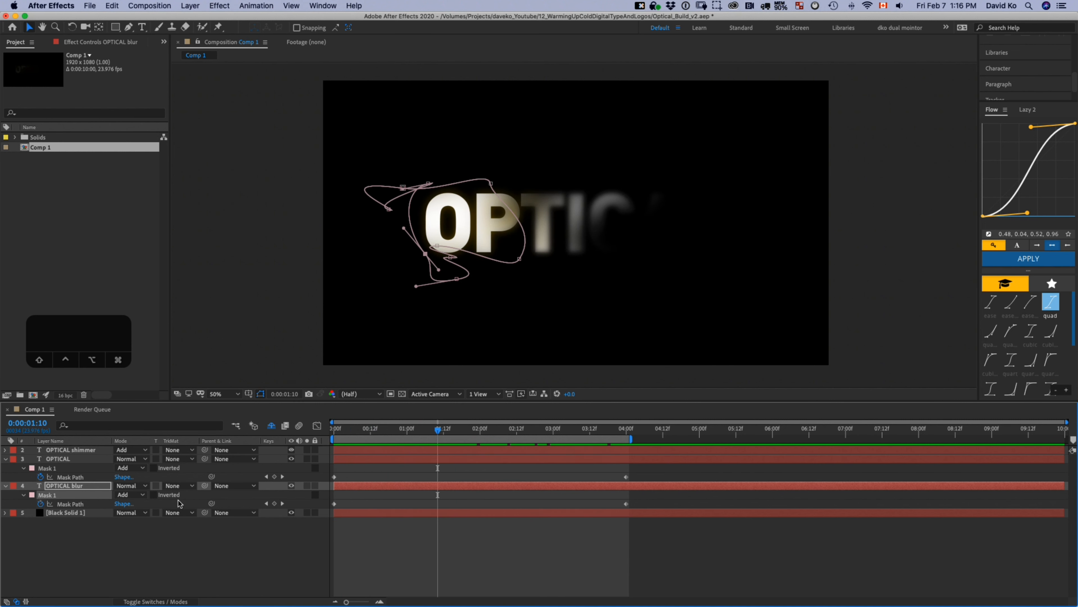
left_click_drag(438, 505, 335, 507)
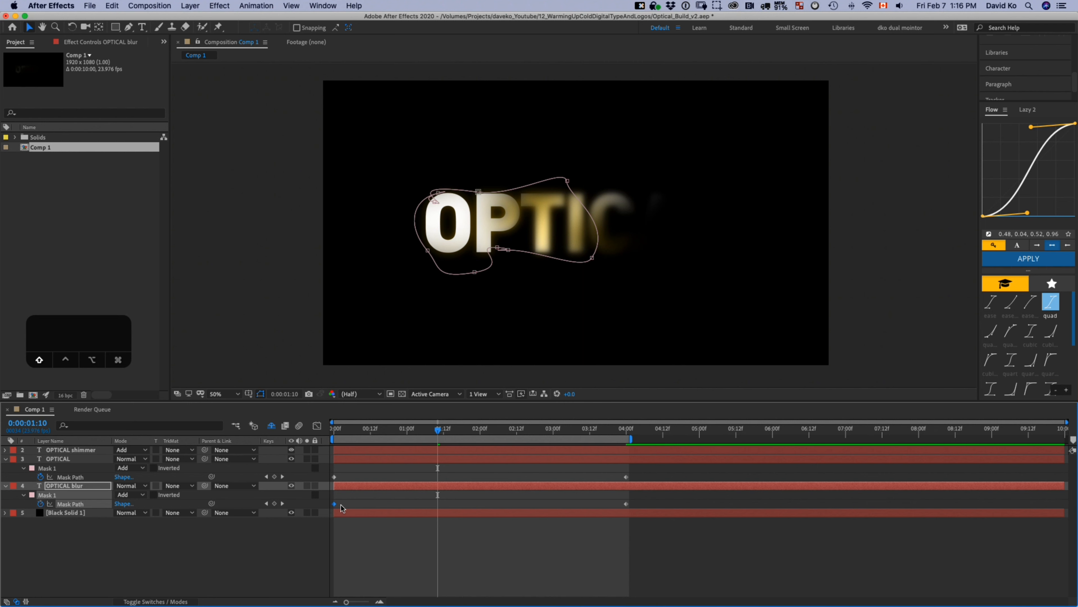
left_click_drag(441, 507, 335, 506)
left_click_drag(364, 431, 332, 461)
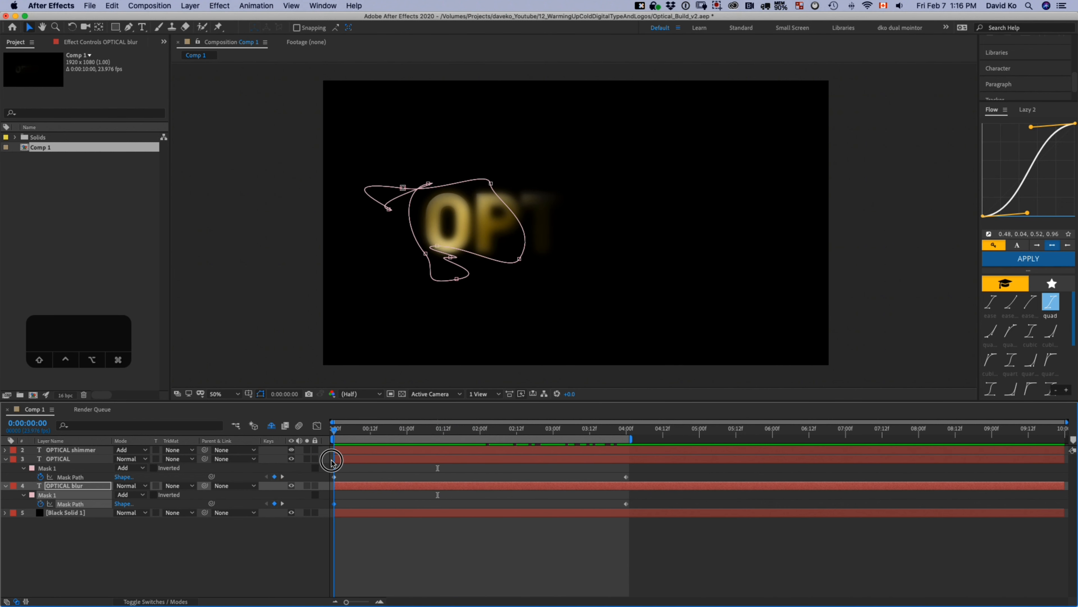
Step: Enable Scale animation on the OPTICAL blur layer and place its 169% keyframe at 0:00:02:15
left_click(64, 485)
key("shift+s")
left_click(32, 512)
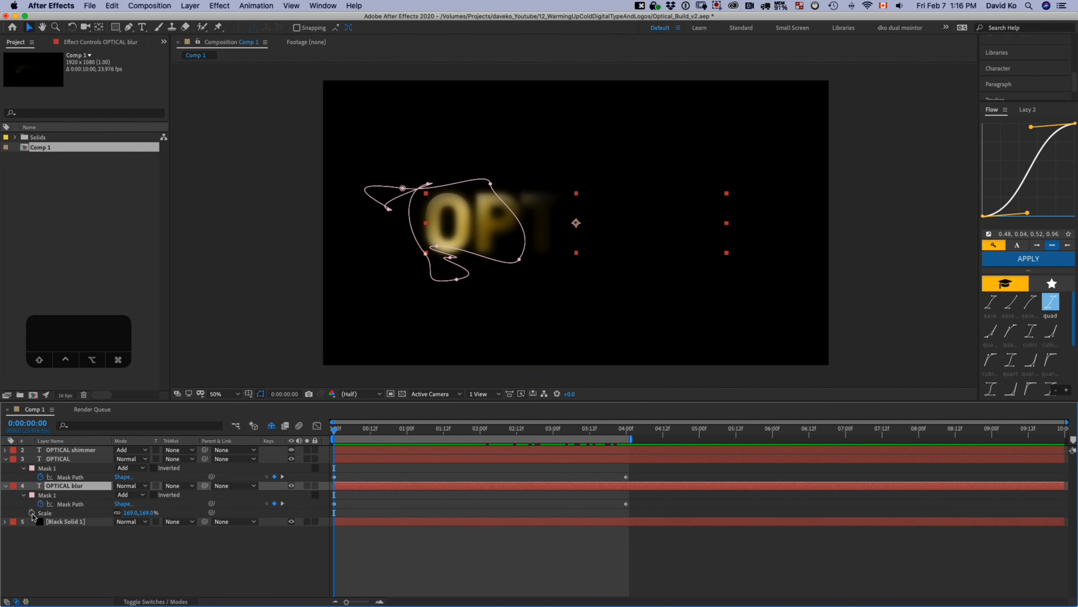
left_click_drag(334, 513, 526, 513)
left_click(525, 430)
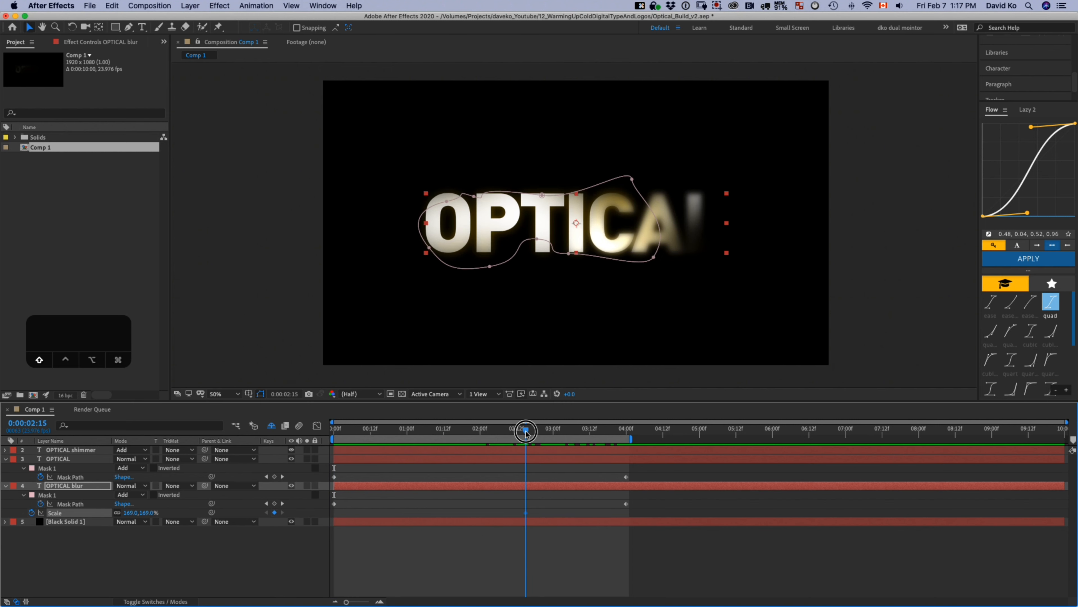
Step: Set the OPTICAL blur layer's Scale to 179% at the first frame and scrub through the opening
key("Home")
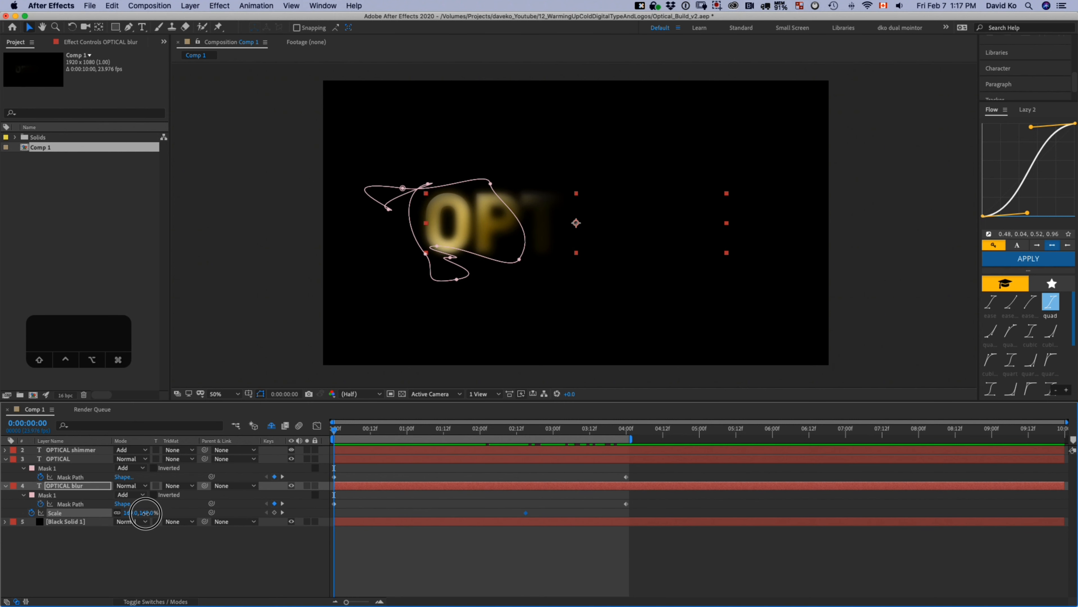
left_click_drag(145, 512, 153, 515)
left_click_drag(336, 431, 337, 475)
left_click_drag(341, 435, 403, 443)
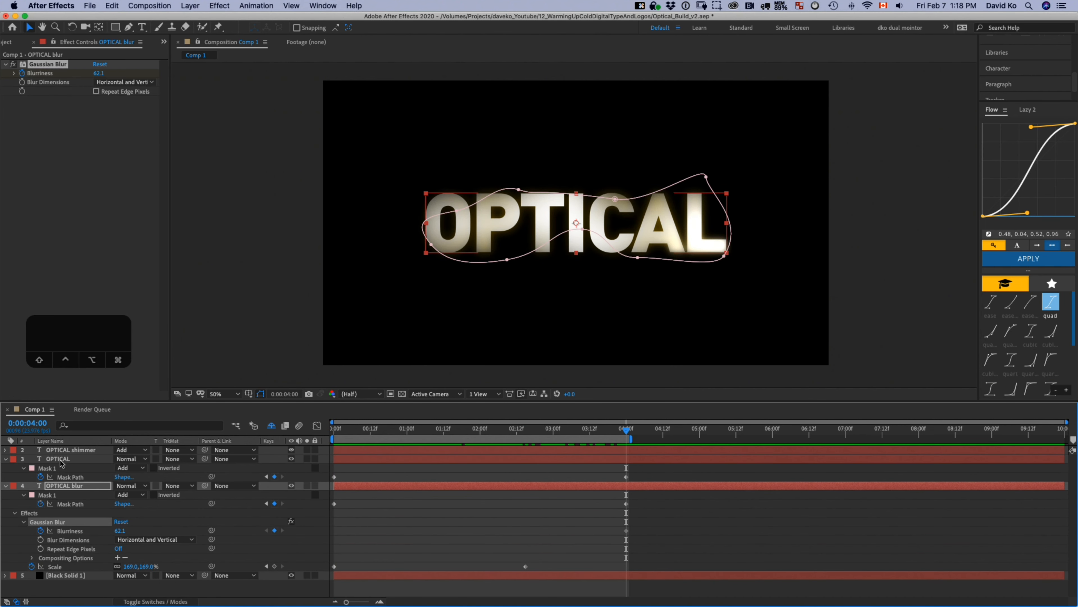
Step: Add a Gaussian Blur effect to the OPTICAL layer, reveal its properties and return to the first frame
left_click(60, 459)
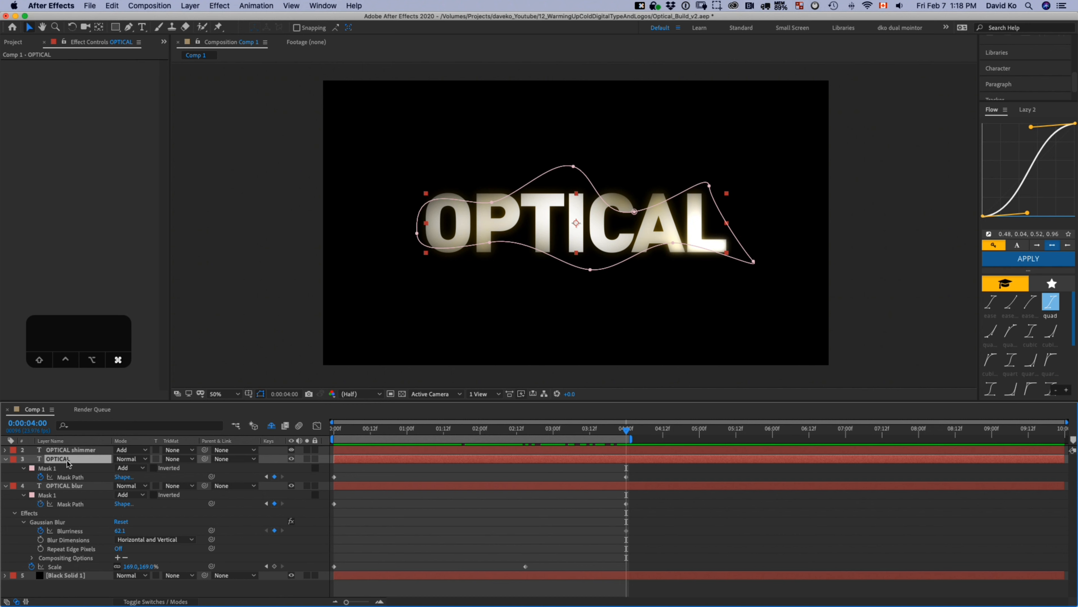
left_click_drag(361, 432, 322, 430)
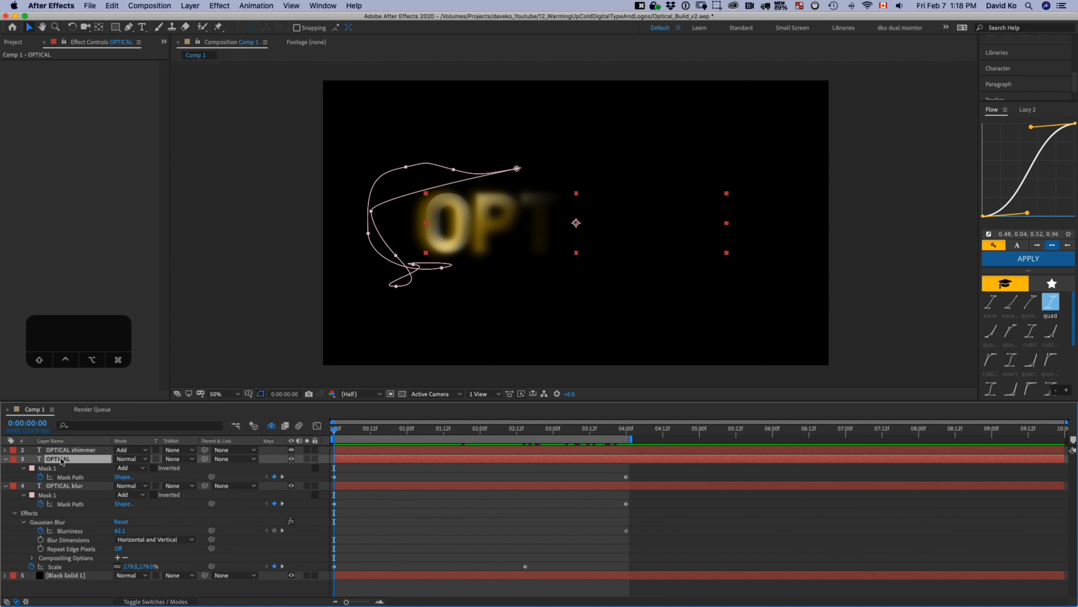
key("e")
key("e")
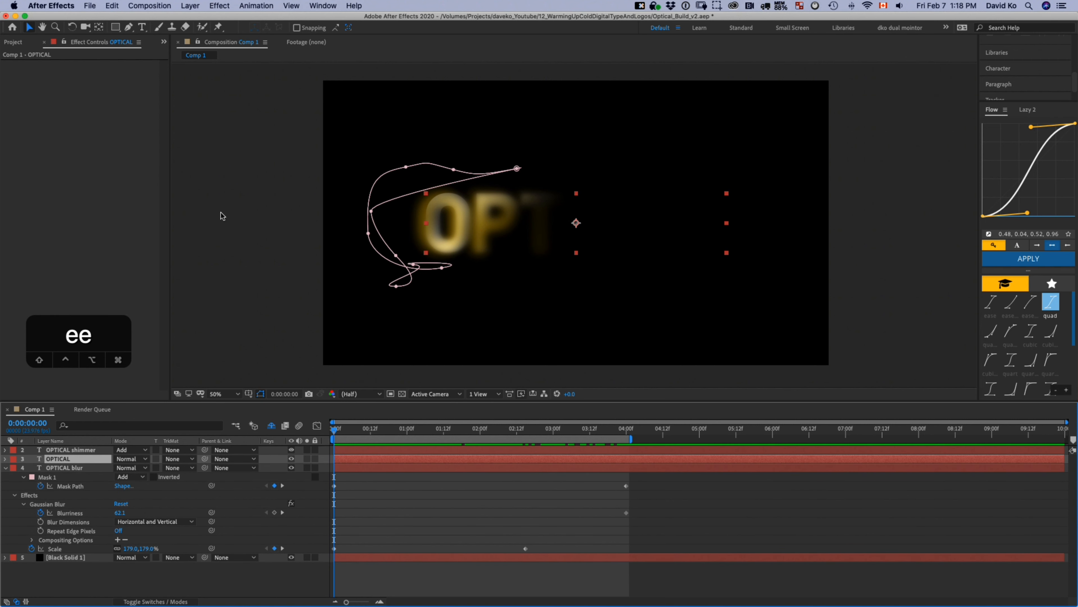
left_click(219, 6)
left_click(229, 23)
key("e")
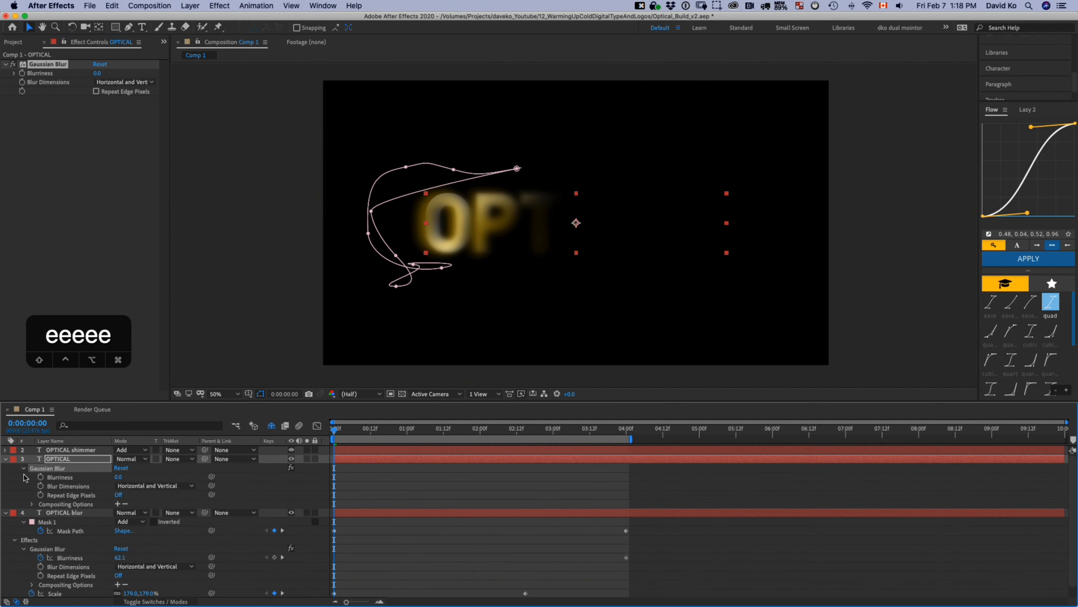
Step: Keyframe the OPTICAL layer's Gaussian Blur Blurriness at 69.5 on the first frame and 0 at 0:00:02:00
left_click_drag(331, 429, 478, 443)
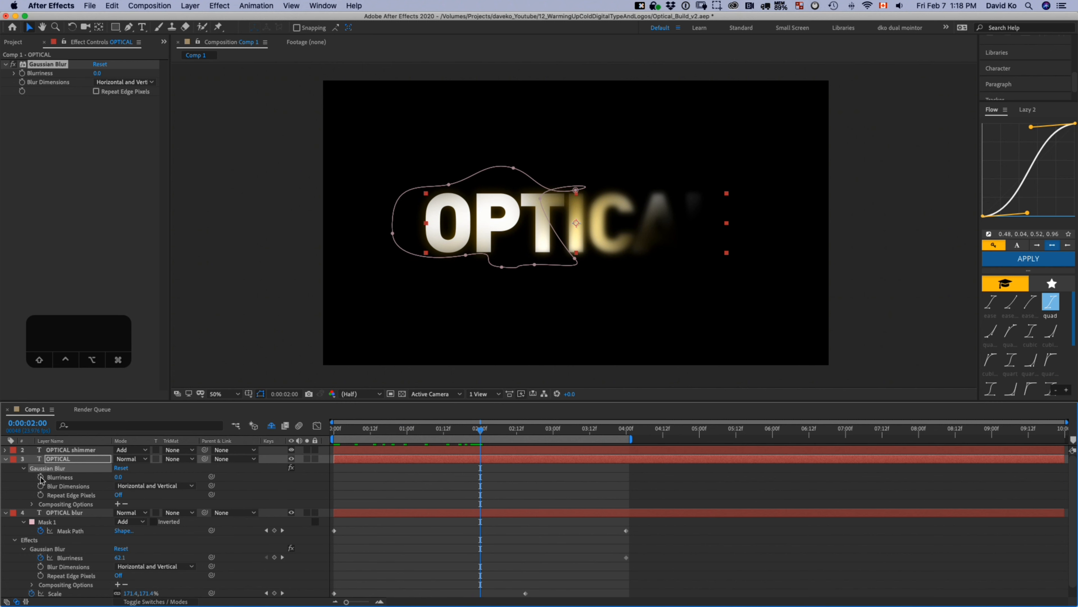
left_click_drag(394, 432, 305, 432)
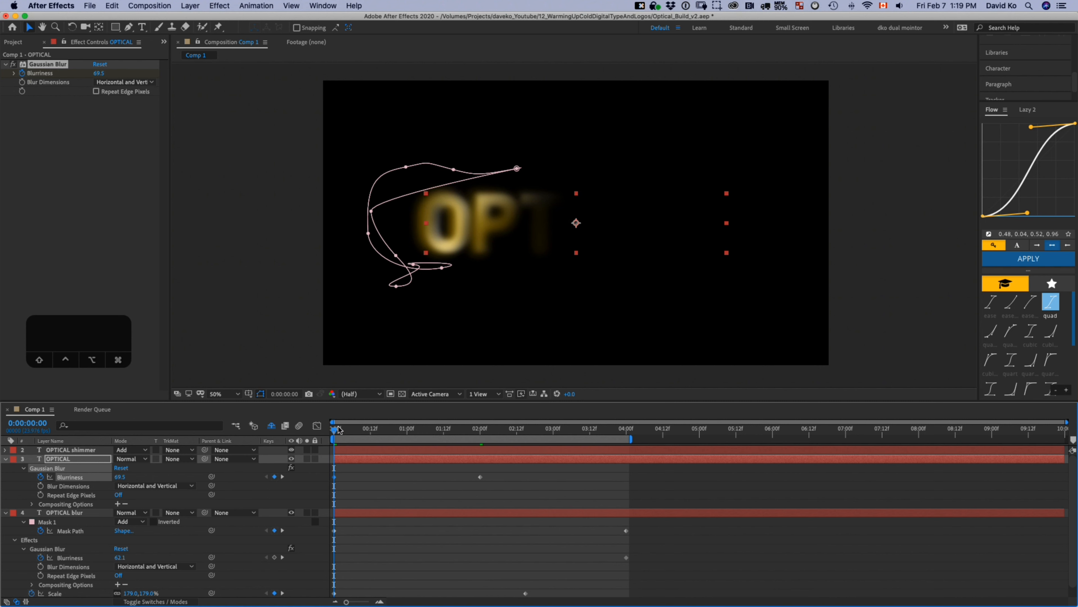
Step: Reshape the OPTICAL layer's mask at the first frame by moving its inner edge points right onto the letter O, and scrub through
left_click(436, 226)
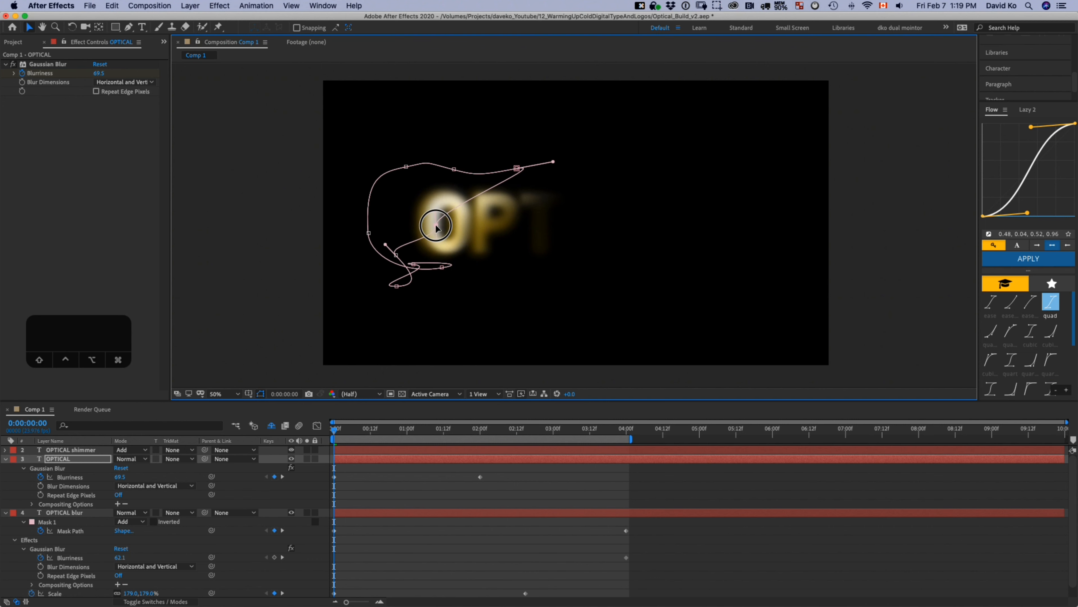
mouse_move(436, 226)
left_mouse_down()
mouse_move(439, 259)
mouse_move(452, 223)
left_mouse_up()
left_click_drag(335, 433, 486, 485)
Step: Delay the OPTICAL layer's first Mask Path keyframe to 0:00:01:02
left_click(82, 518)
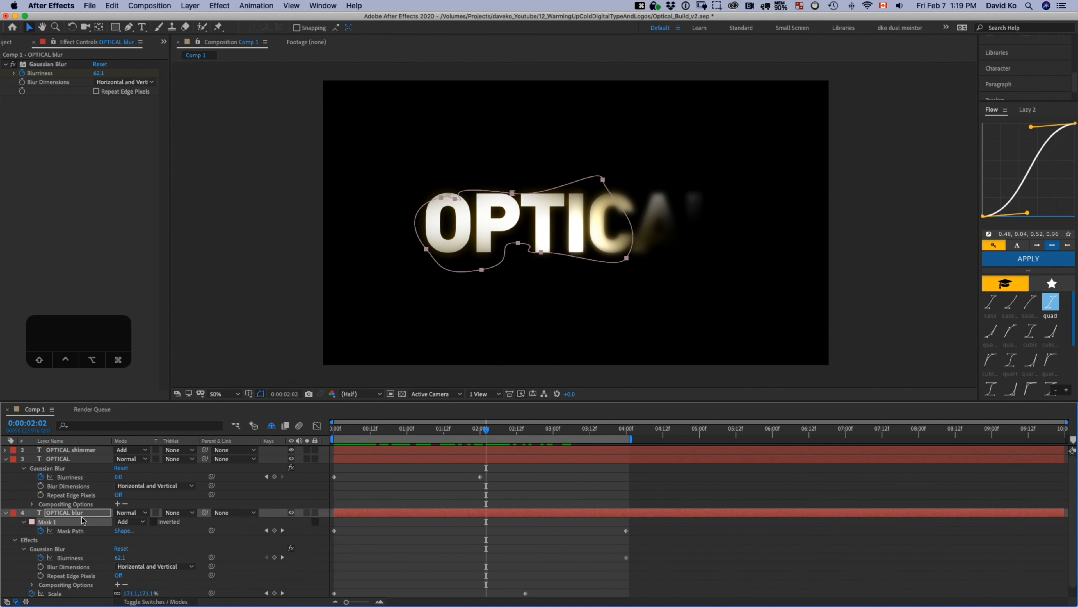
key("Home")
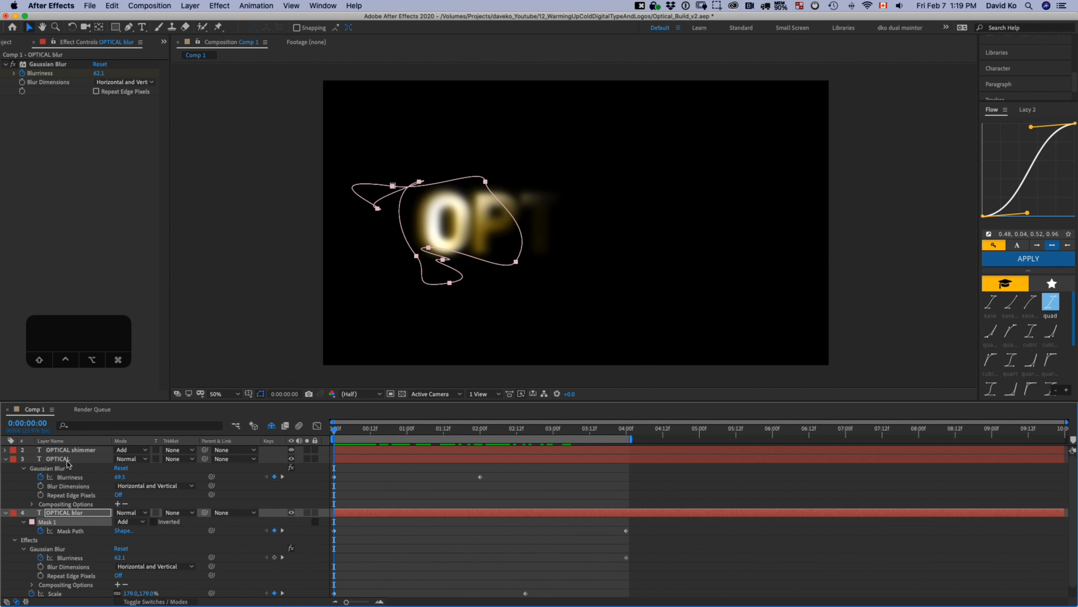
left_click(64, 459)
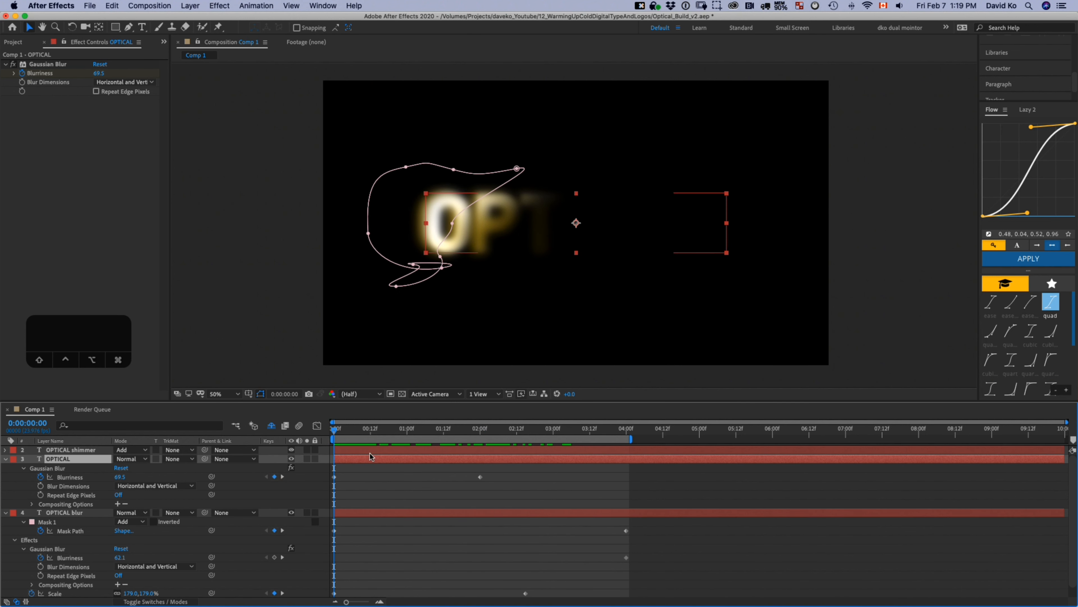
key("super+v")
mouse_move(392, 479)
left_mouse_down()
mouse_move(333, 479)
mouse_move(375, 479)
left_mouse_up()
left_click_drag(365, 443, 526, 443)
left_click_drag(438, 477, 413, 477)
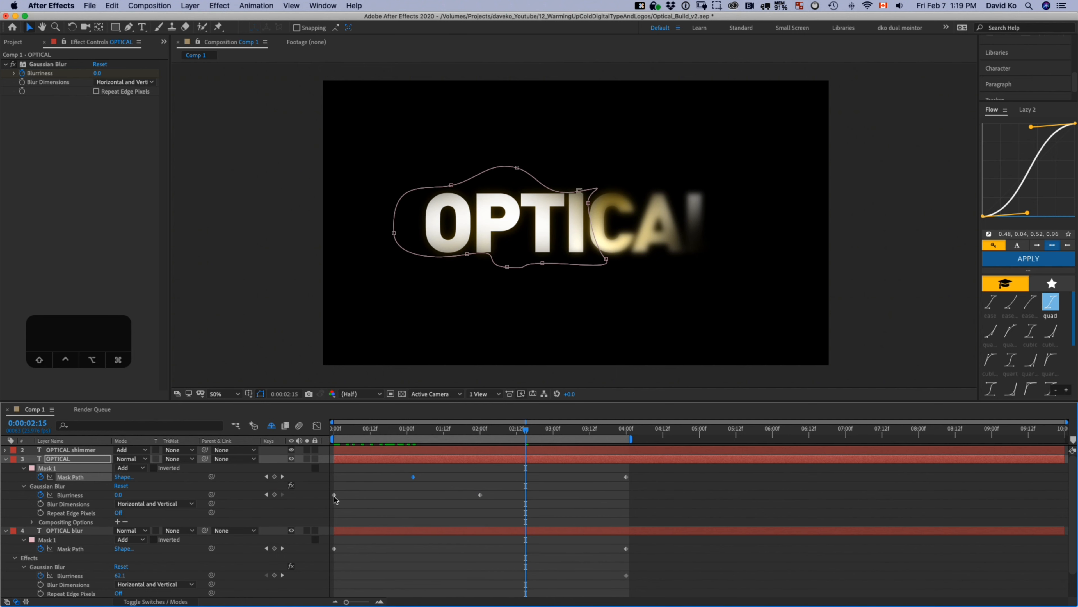
Step: Move the OPTICAL layer's two Blurriness keyframes to 0:00:01:02 and 0:00:02:18, and scrub back through the reveal
left_click_drag(334, 495, 407, 498)
left_click_drag(488, 497, 535, 495)
left_click_drag(429, 443, 347, 457)
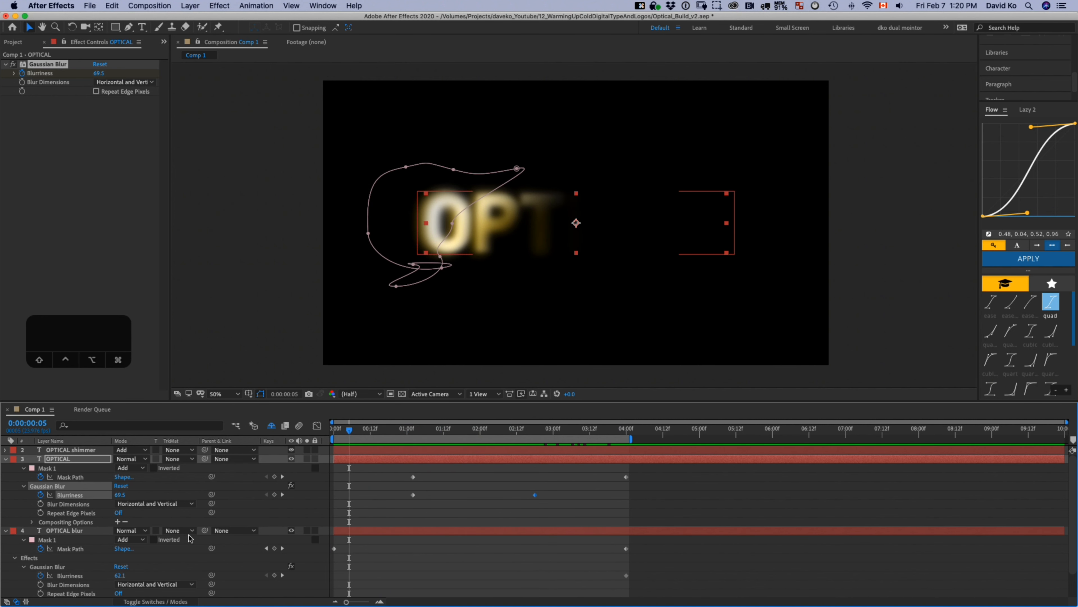
Step: Set the OPTICAL blur layer's Scale to 192% at the first frame
left_click(65, 530)
key("Home")
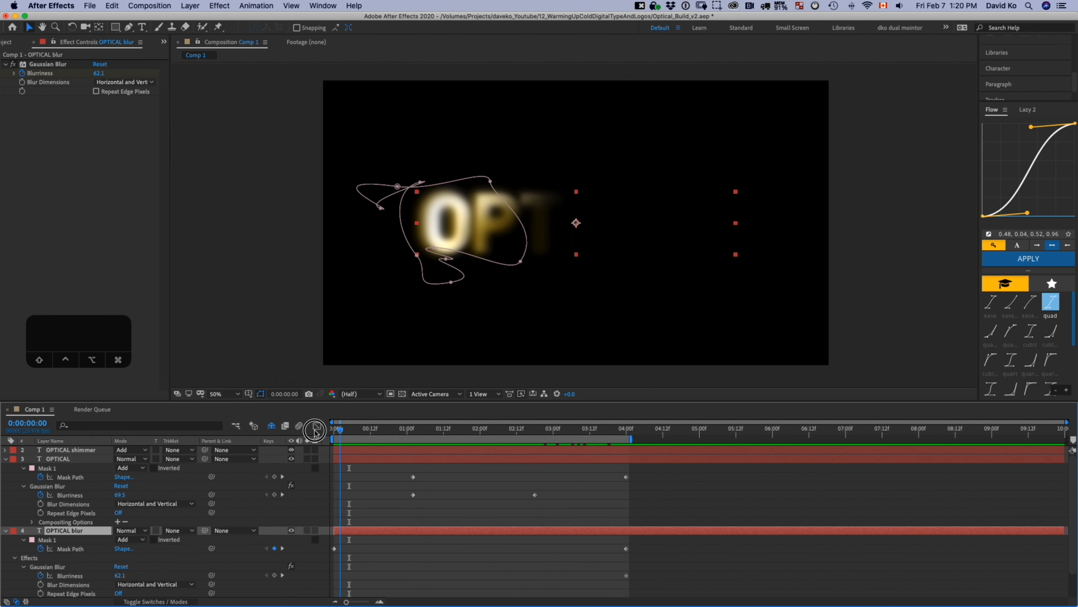
key("shift+s")
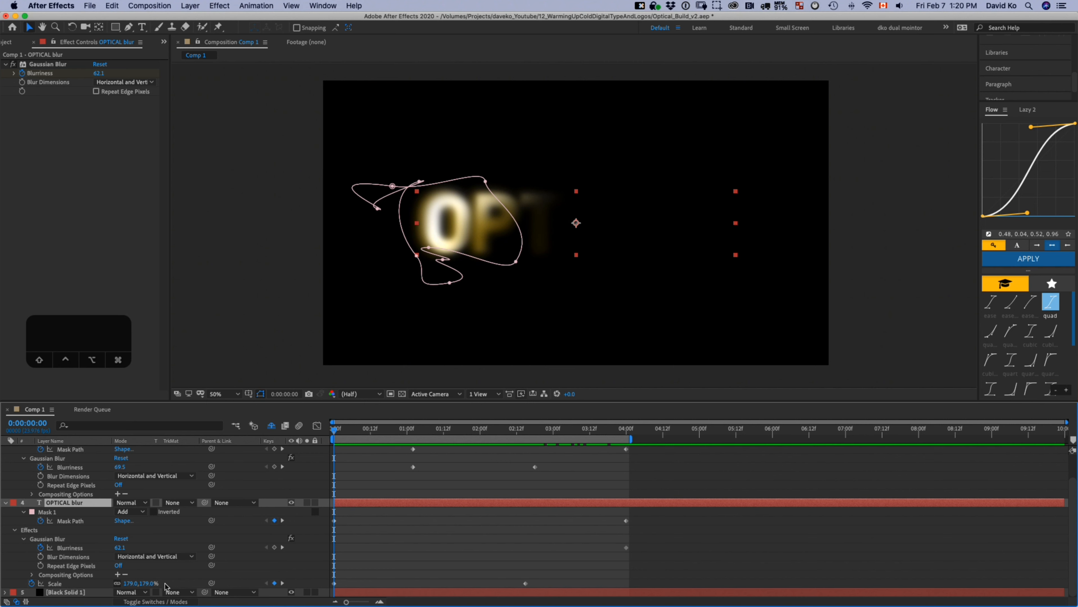
left_click_drag(149, 584, 154, 585)
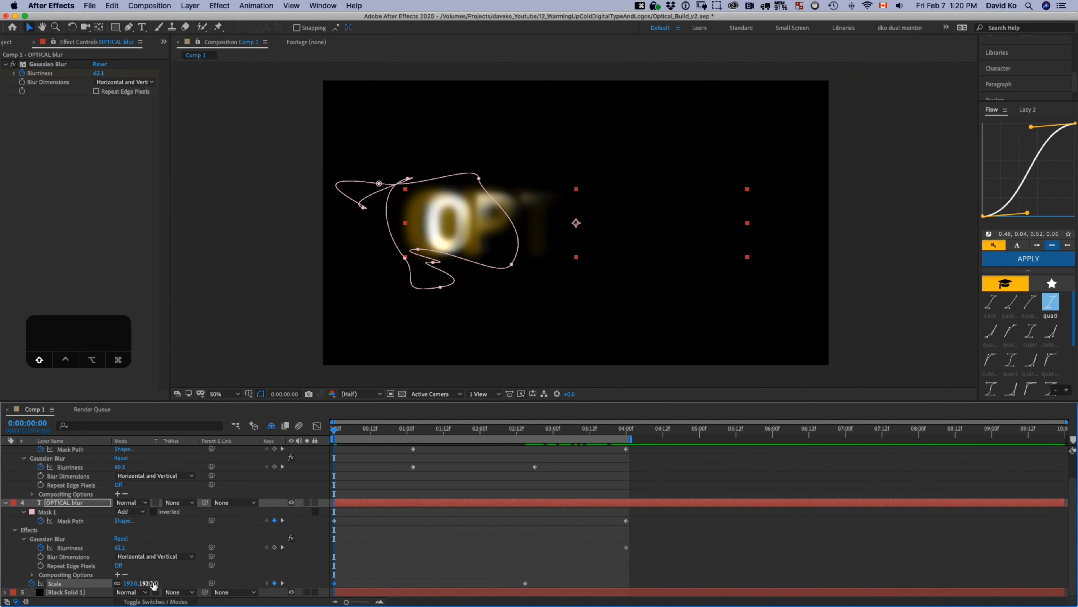
Step: Animate the OPTICAL blur layer's Position from 1040,540 at the first frame to 960,540 at 0:00:02:15, with its starting Scale at 204%
key("shift+p")
left_click(31, 584)
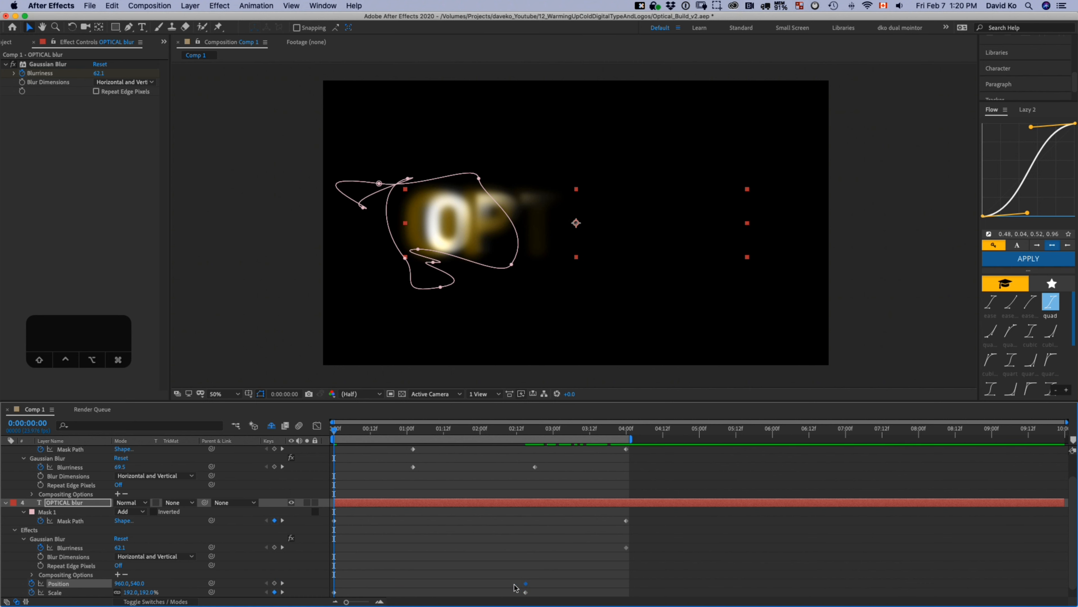
left_click_drag(117, 582, 141, 593)
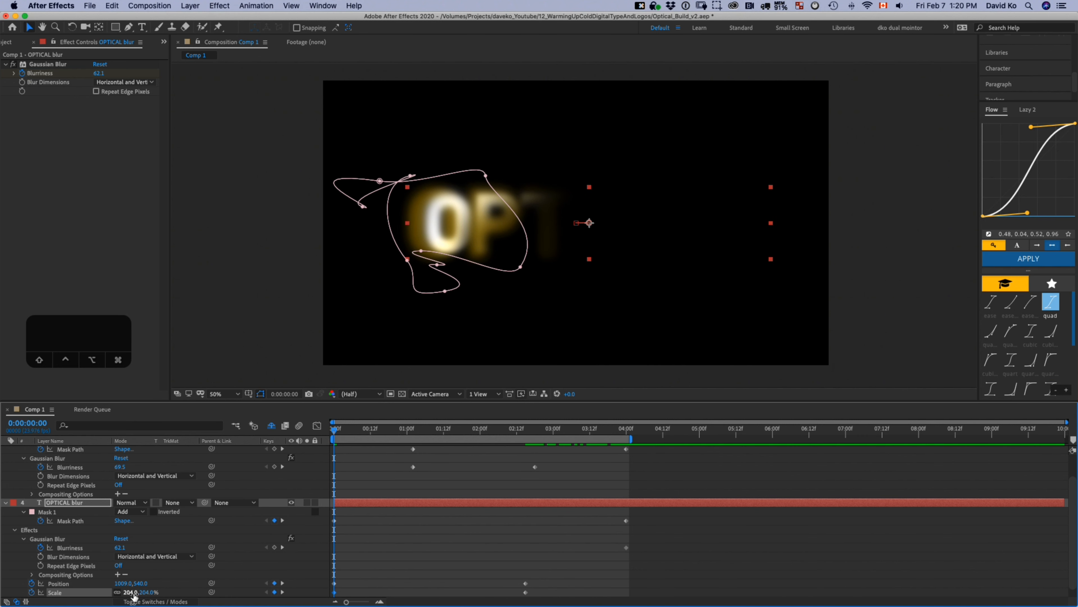
left_click_drag(125, 583, 139, 583)
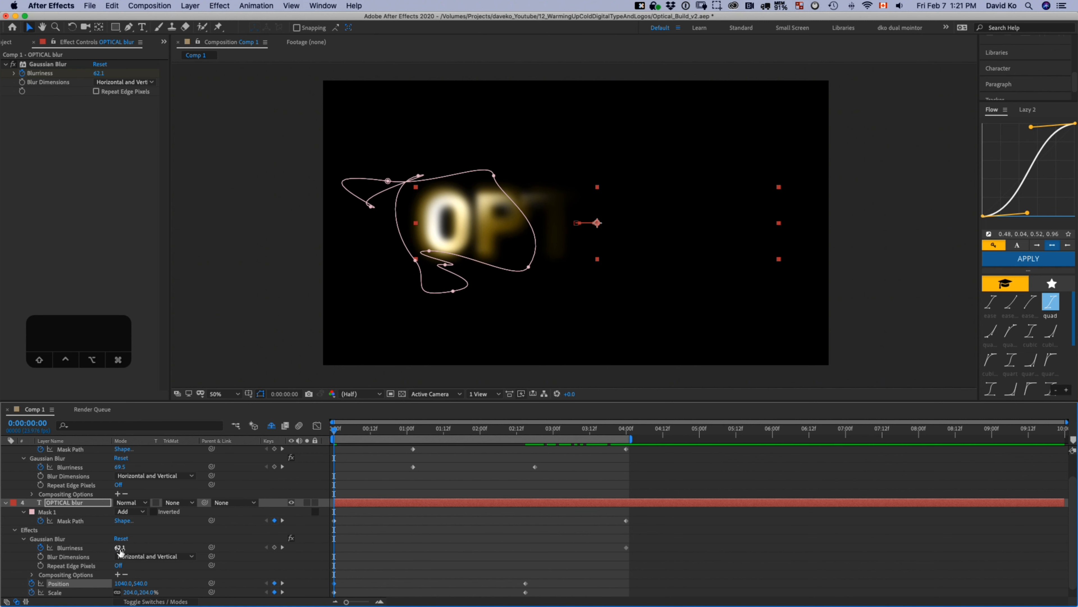
Step: Set the OPTICAL blur layer's Blurriness to 187.9 at the first frame and preview the reveal
left_click_drag(121, 548, 159, 551)
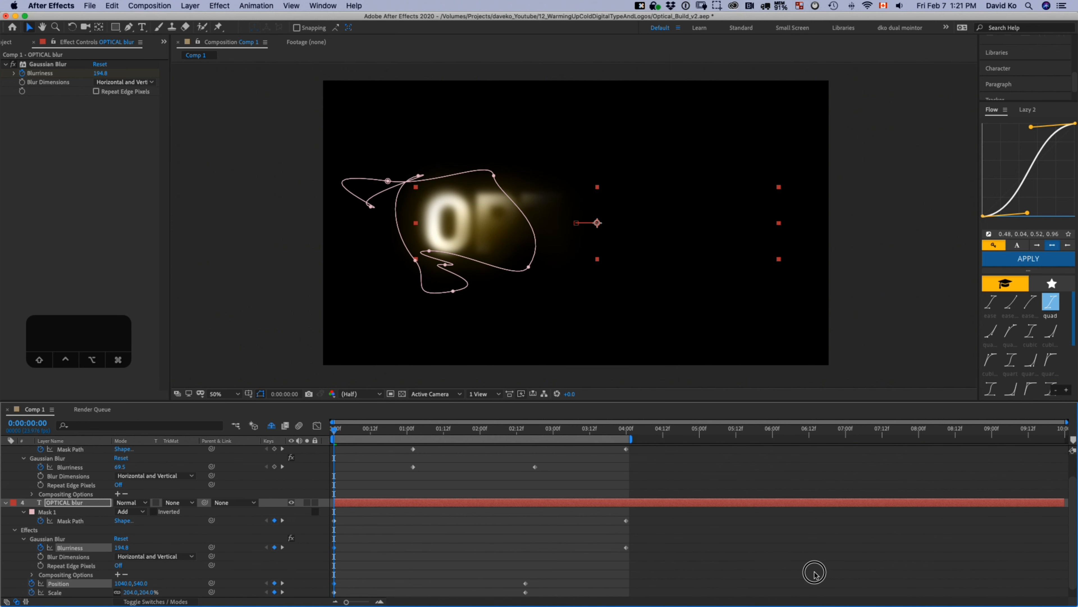
key("space")
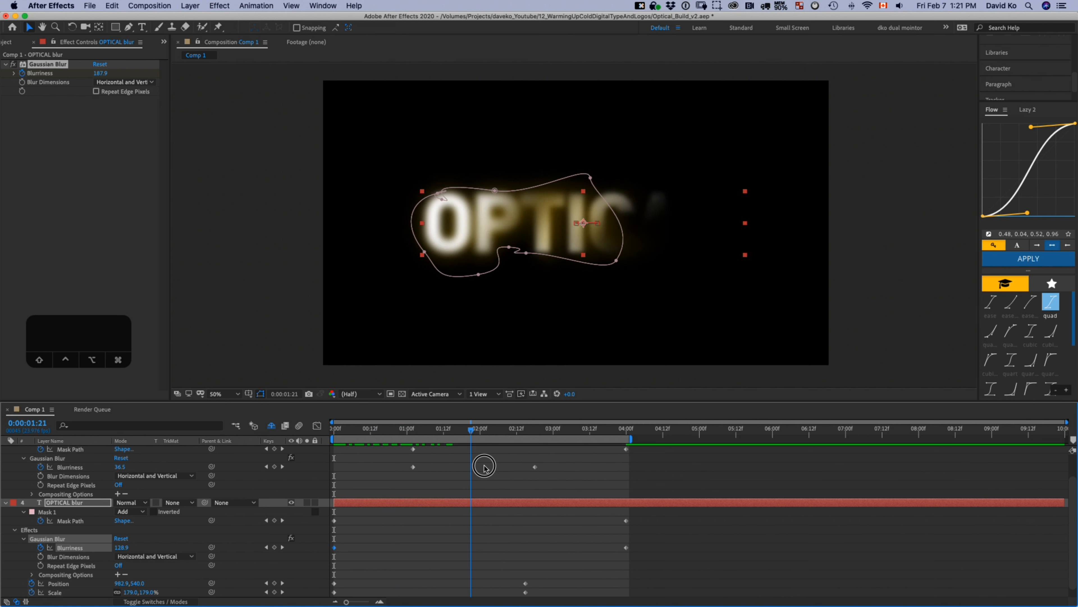
key("space")
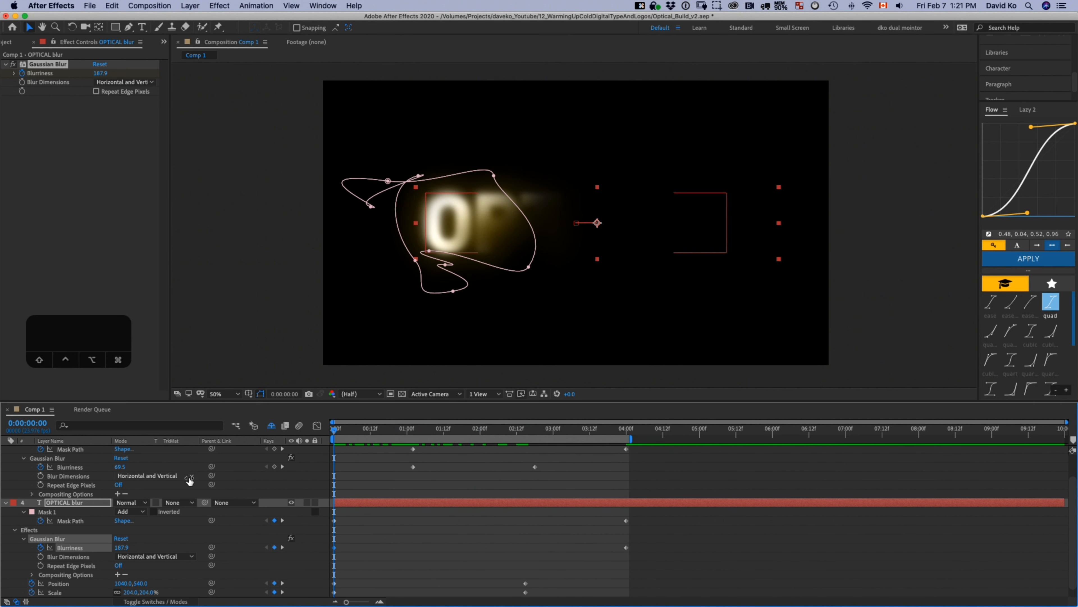
Step: Move the OPTICAL layer's first Mask Path and Blurriness keyframes back to the first frame
scroll(190, 480, "up", 3)
left_click(434, 492)
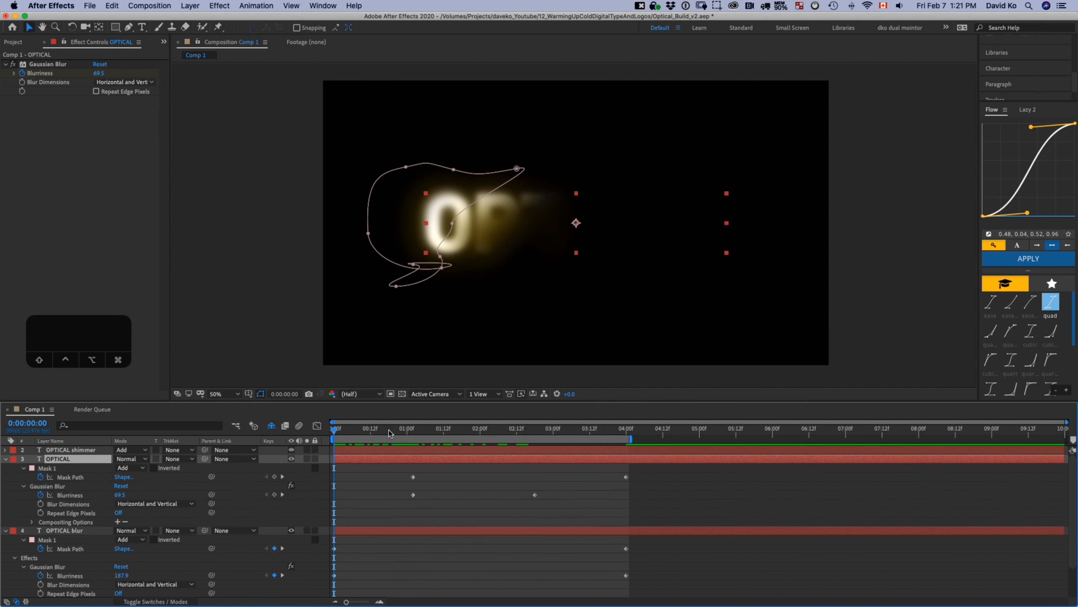
left_click_drag(388, 430, 409, 430)
left_click_drag(403, 469, 341, 500)
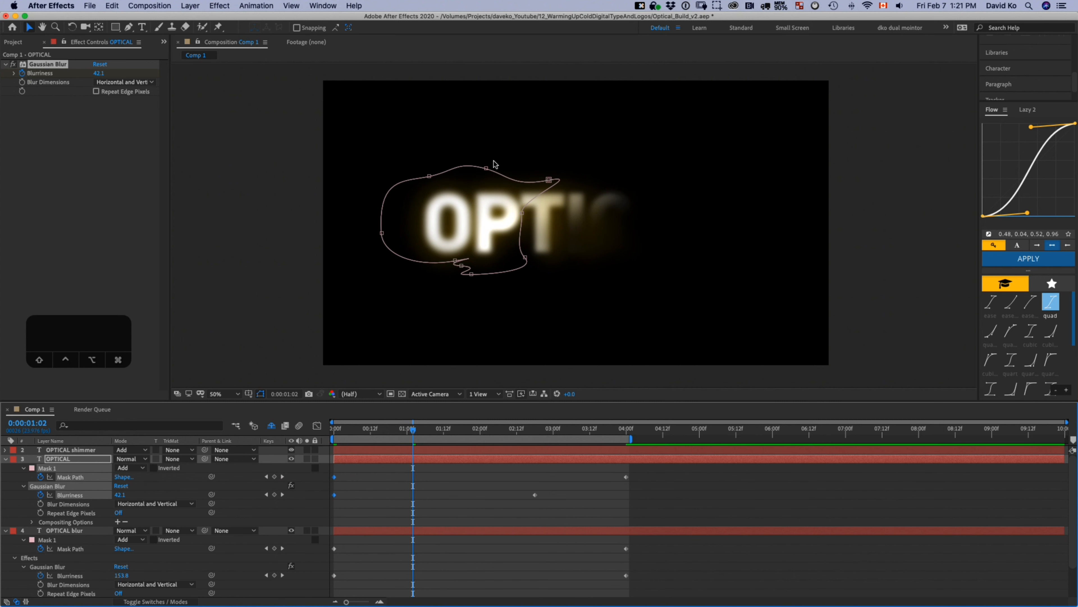
Step: Shift the whole OPTICAL mask left, clear of the letters, at the first frame and hide the OPTICAL shimmer layer
double_click(504, 180)
key("Home")
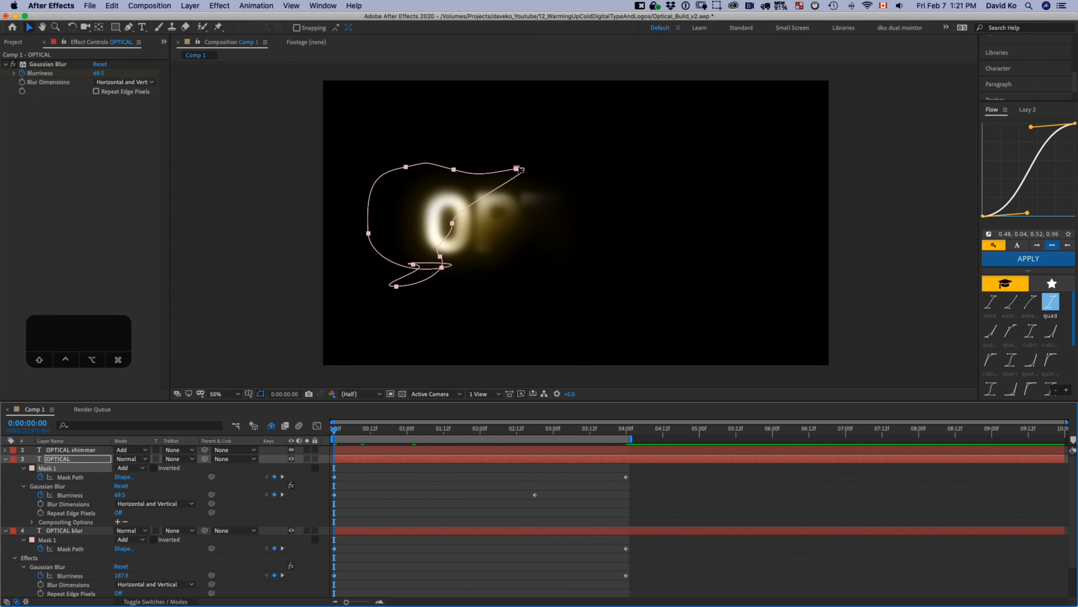
left_click_drag(517, 170, 429, 170)
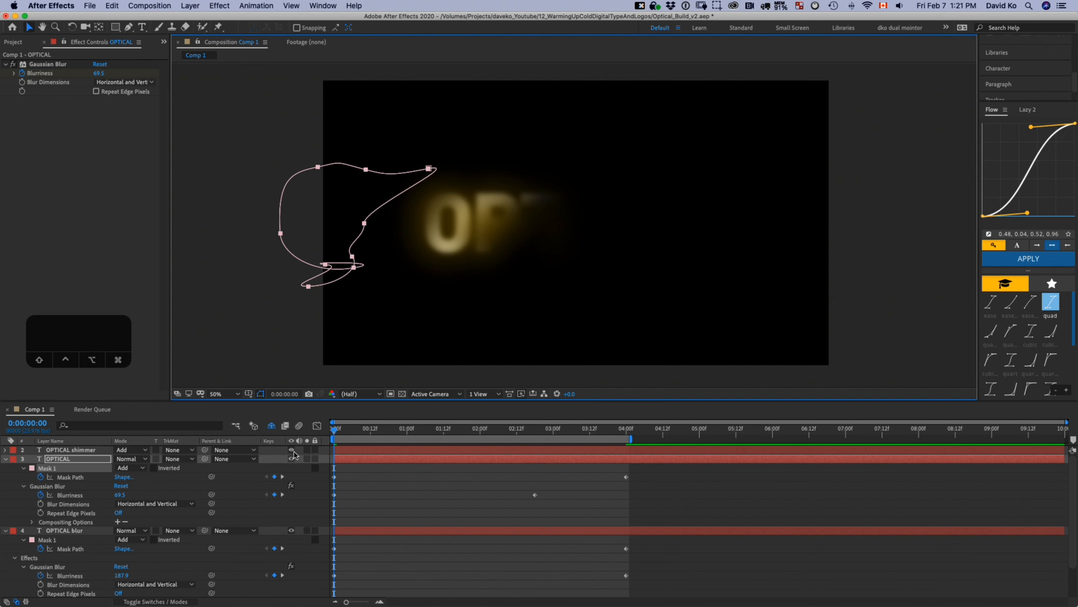
left_click(292, 450)
left_click_drag(342, 430, 334, 452)
Step: Animate the OPTICAL blur layer's Opacity to fade up from the first frame to 74% shortly before one second
left_click(64, 530)
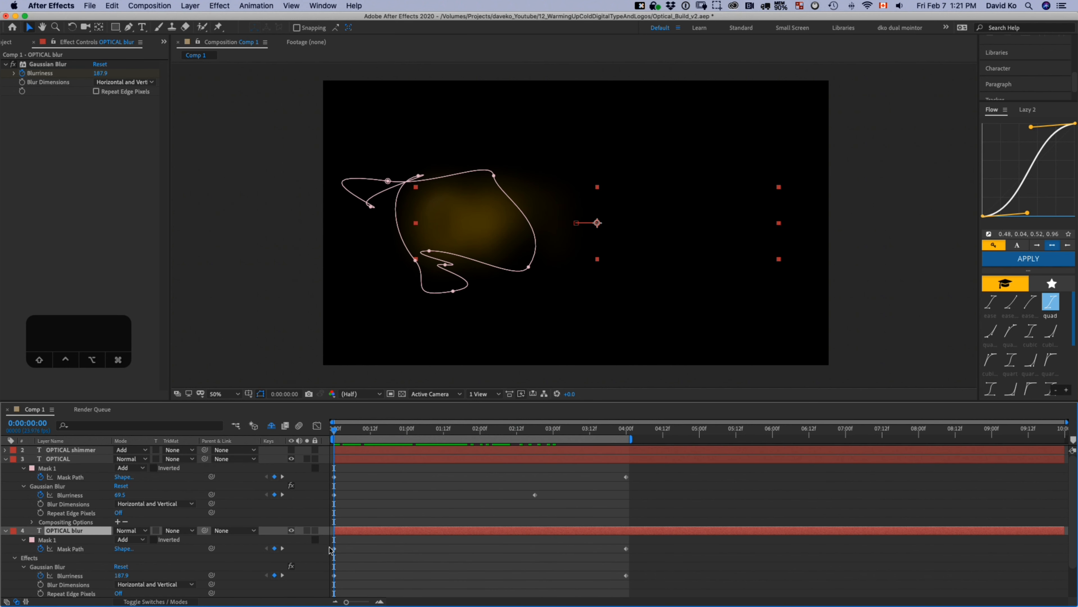
scroll(177, 575, "down", 3)
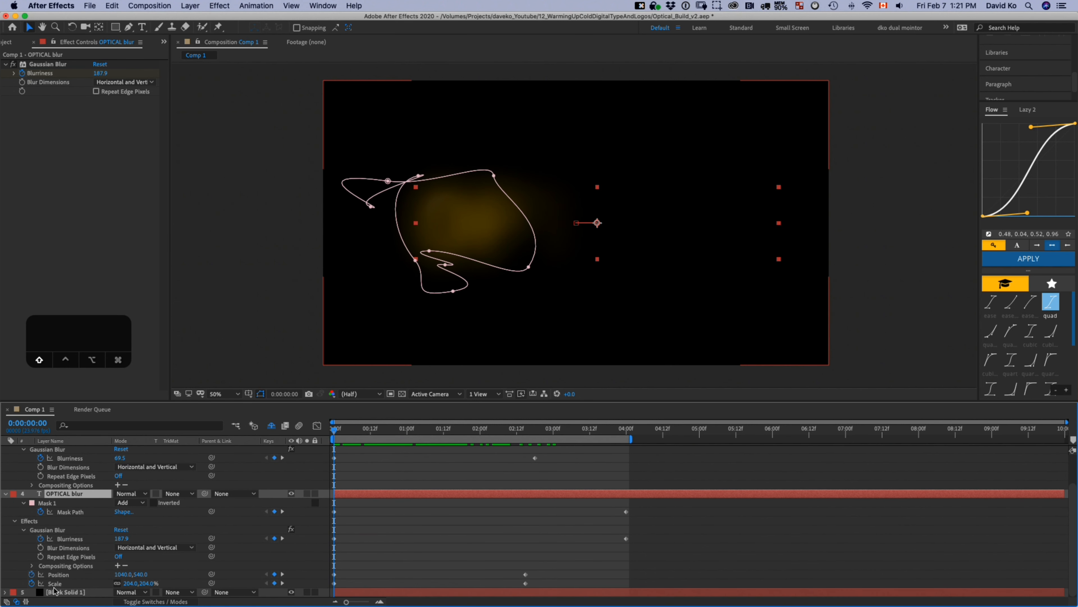
key("shift+t")
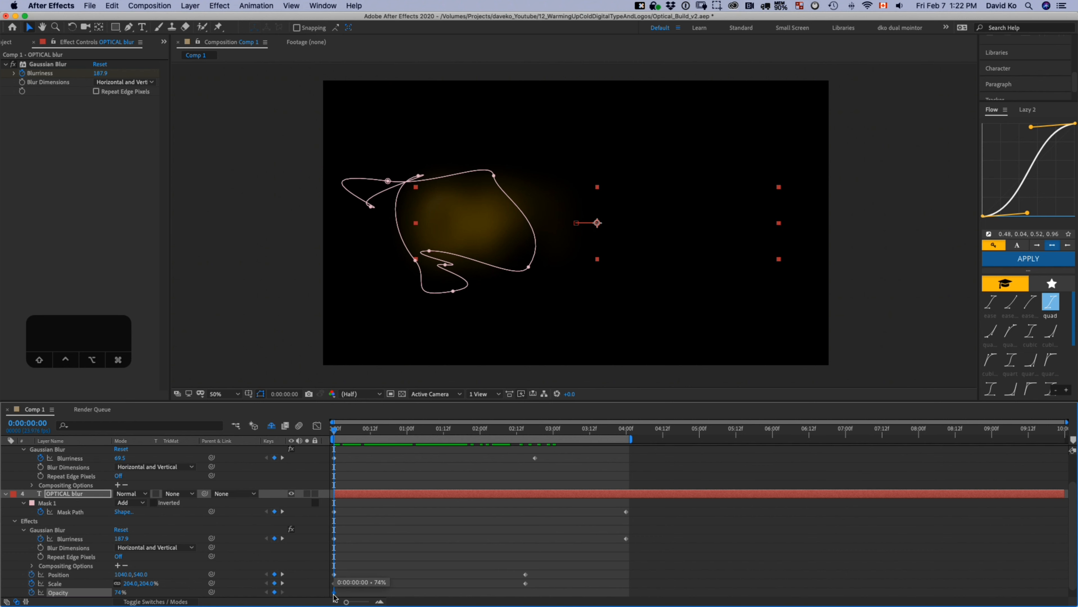
left_click_drag(397, 593, 386, 594)
left_click_drag(74, 594, 19, 594)
Step: Move the OPTICAL blur layer's last Mask Path keyframe from 0:00:04:00 to 0:00:02:18 and go to that frame
left_click_drag(335, 431, 621, 535)
left_click(627, 512)
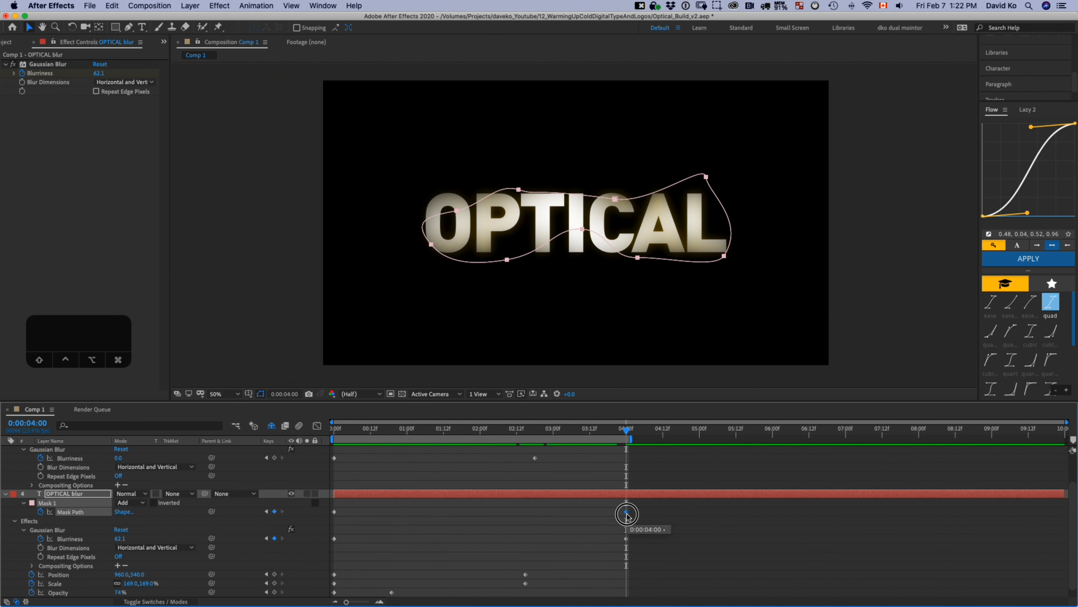
left_click_drag(626, 512, 534, 512)
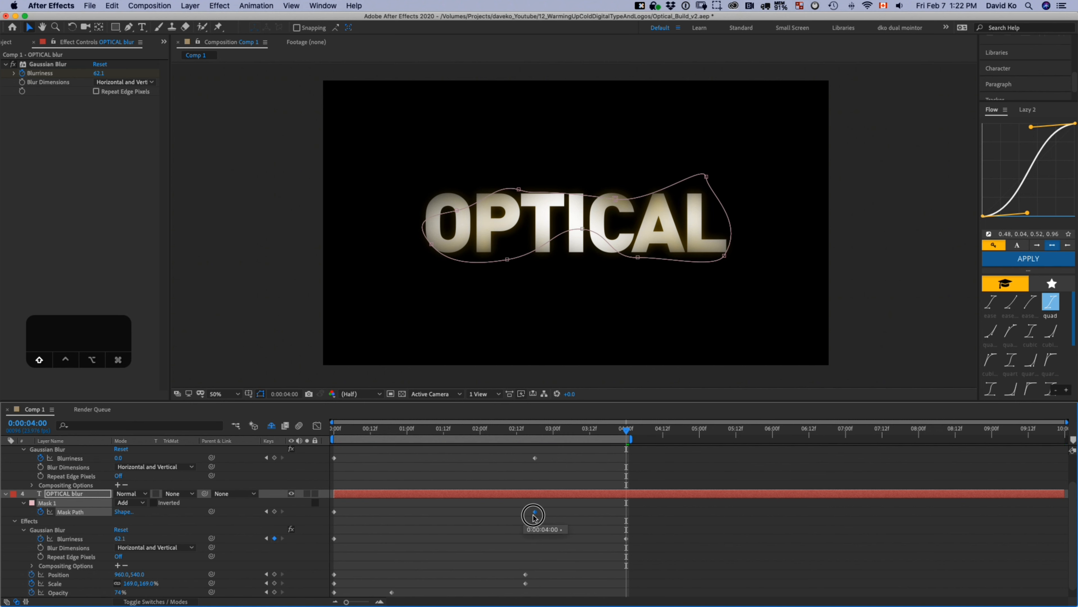
left_click(532, 430)
left_click_drag(533, 432, 536, 458)
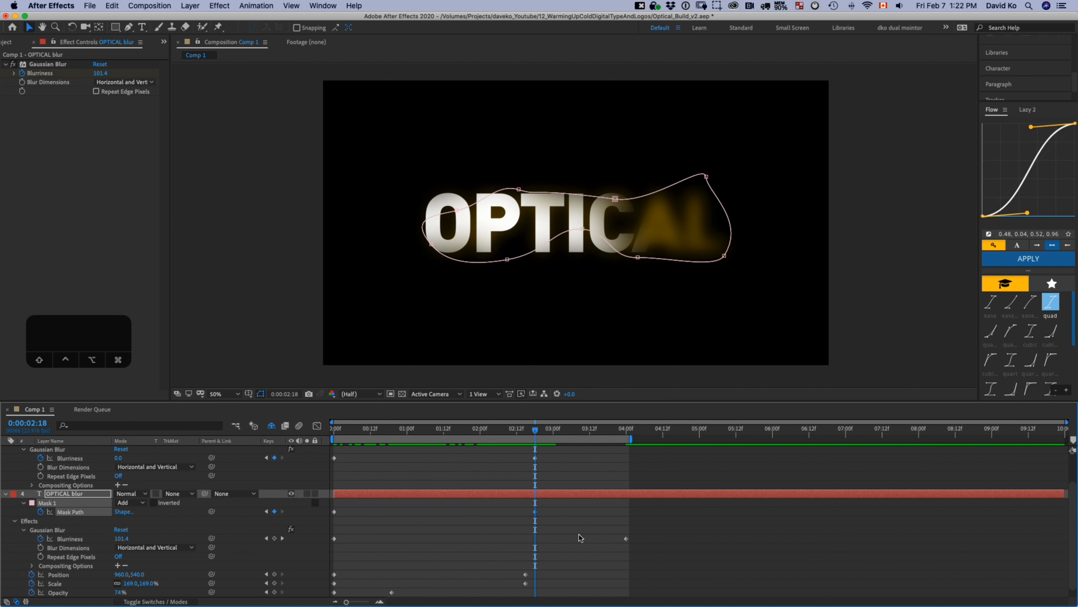
Step: Add a Blurriness keyframe on the OPTICAL blur layer at 0:00:02:18 and set it to 78.2
left_click_drag(133, 540, 186, 544)
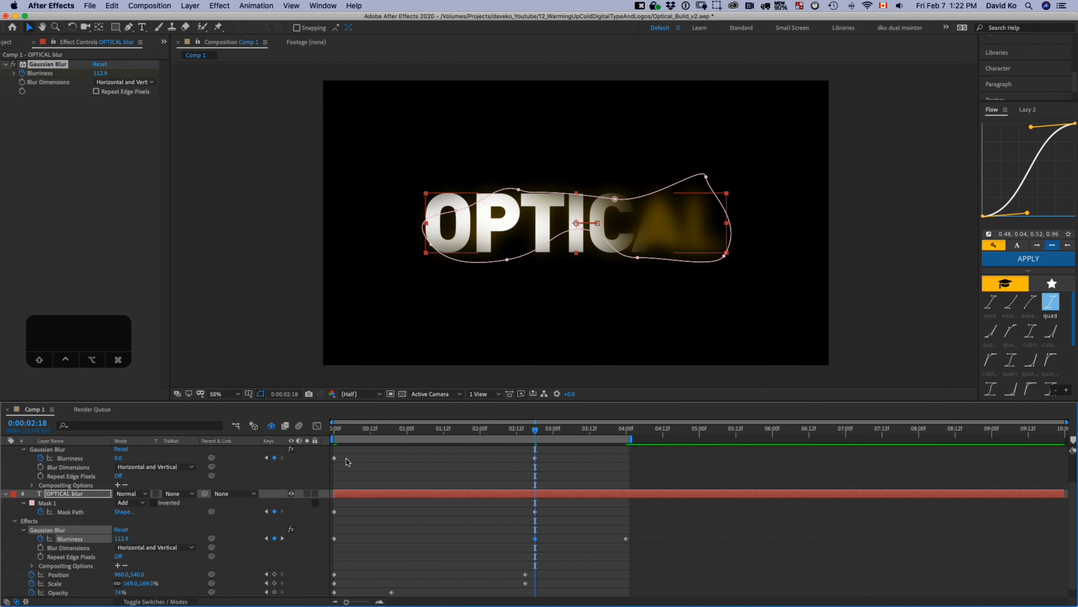
mouse_move(540, 432)
left_mouse_down()
mouse_move(649, 432)
mouse_move(572, 442)
mouse_move(535, 432)
left_mouse_up()
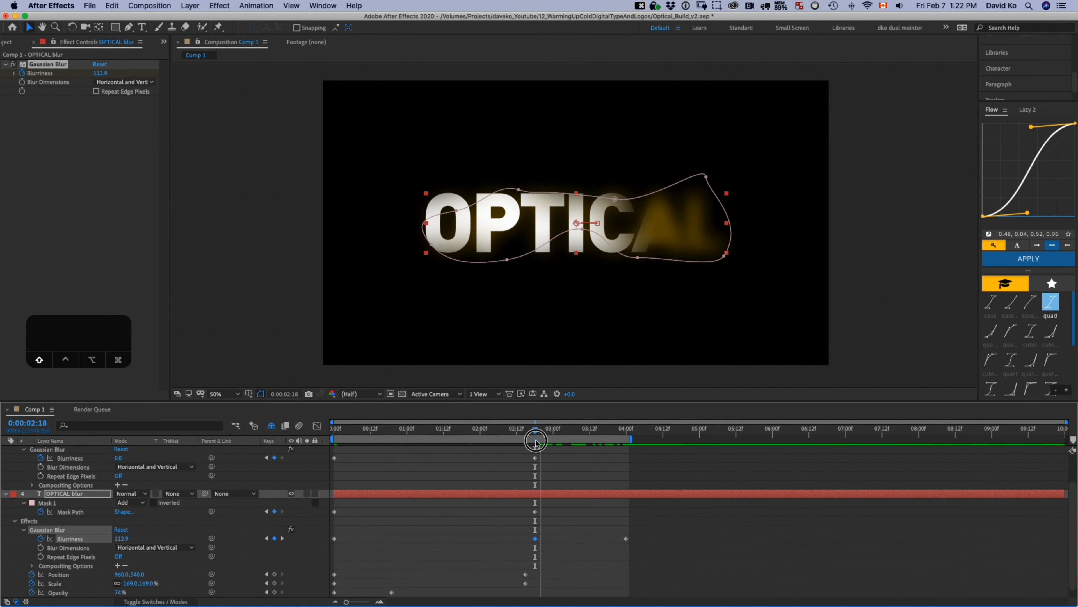
left_click_drag(124, 542, 99, 538)
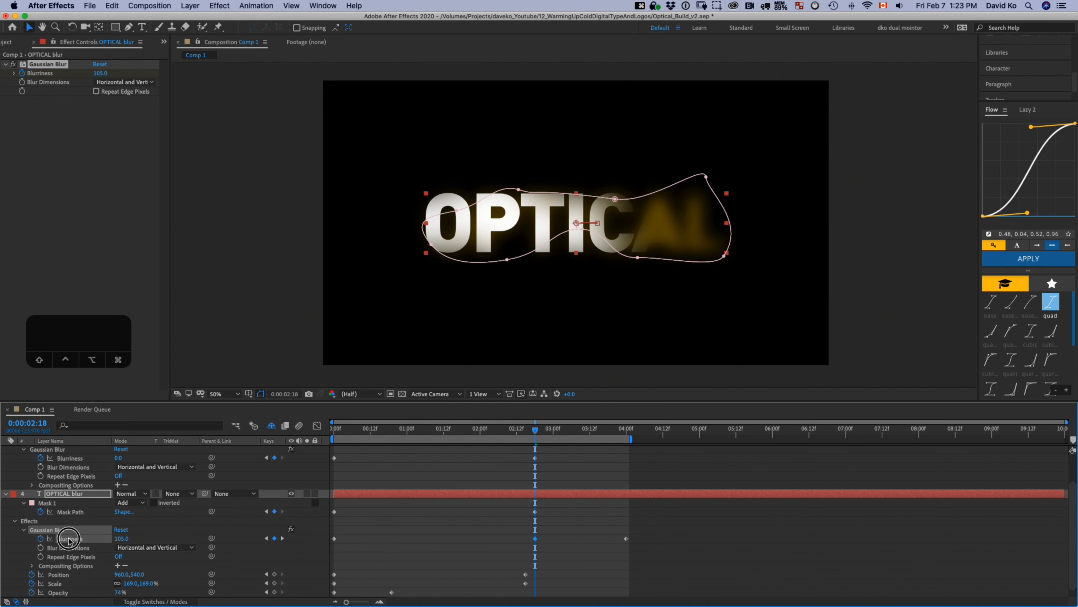
left_click_drag(2, 531, 56, 536)
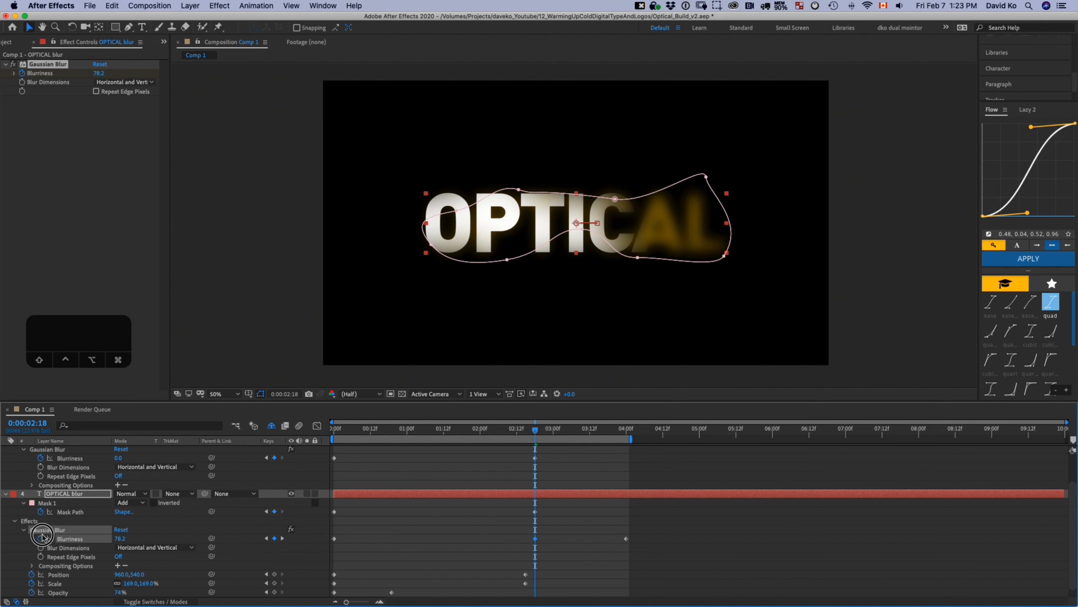
Step: Preview the title reveal to check the OPTICAL blur layer's new blur timing
left_click_drag(533, 434, 606, 447)
left_click_drag(507, 461, 450, 451)
key("KP_0")
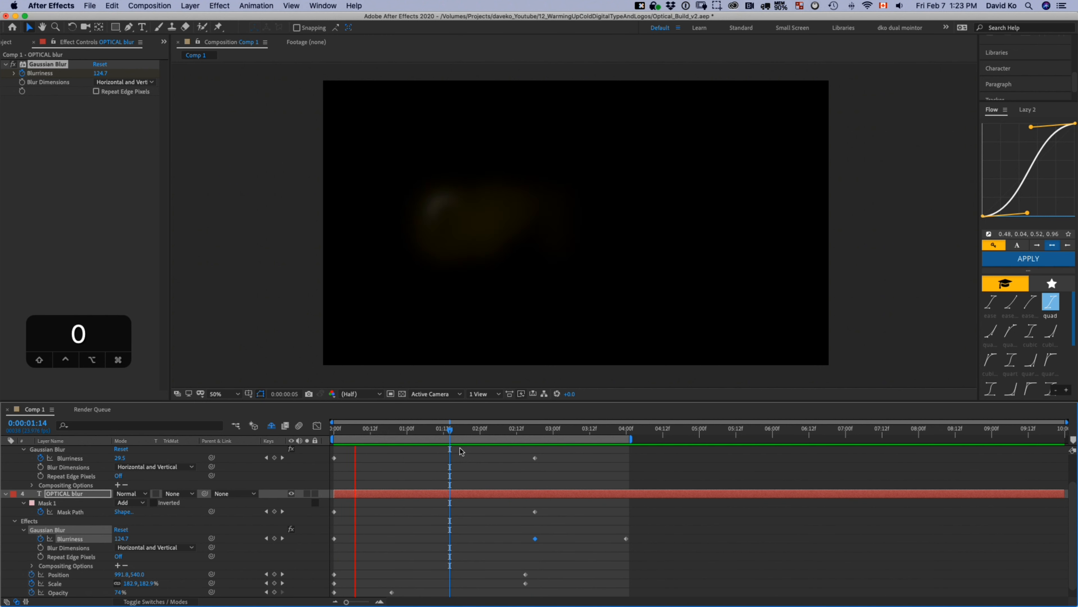
key("space")
Step: Add a Scale keyframe on the OPTICAL layer at the first frame and set it to 185%
left_click(382, 434)
left_click_drag(361, 436, 298, 441)
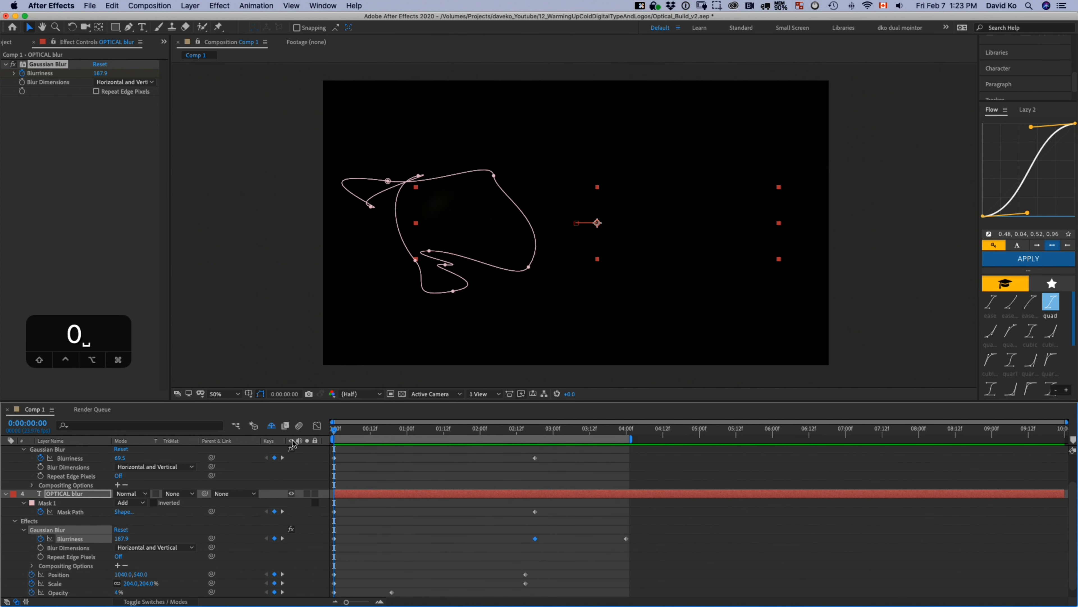
scroll(71, 493, "up", 2)
left_click(63, 459)
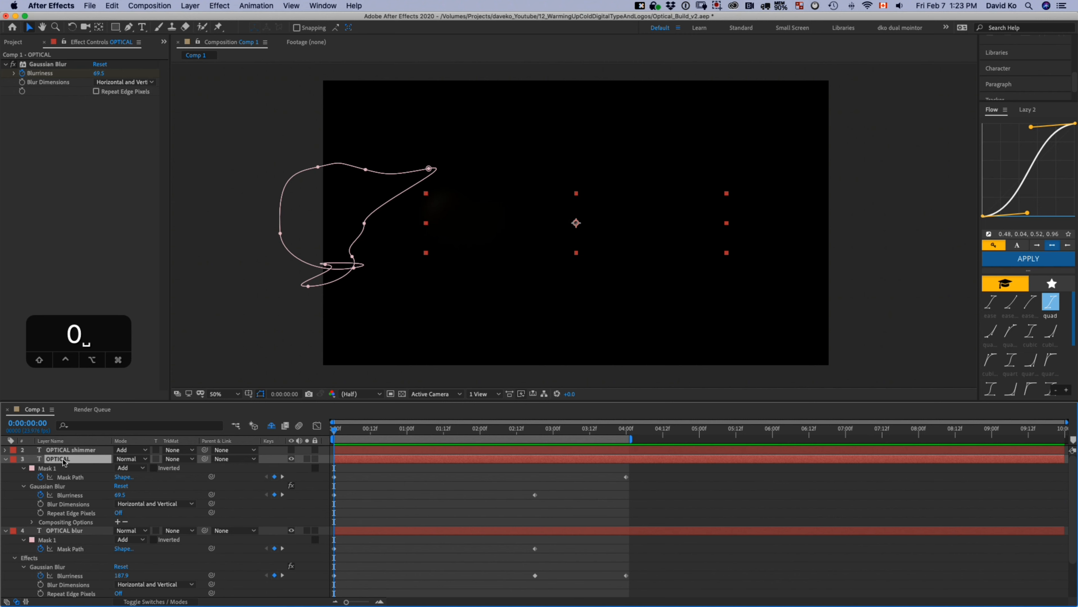
key("shift+s")
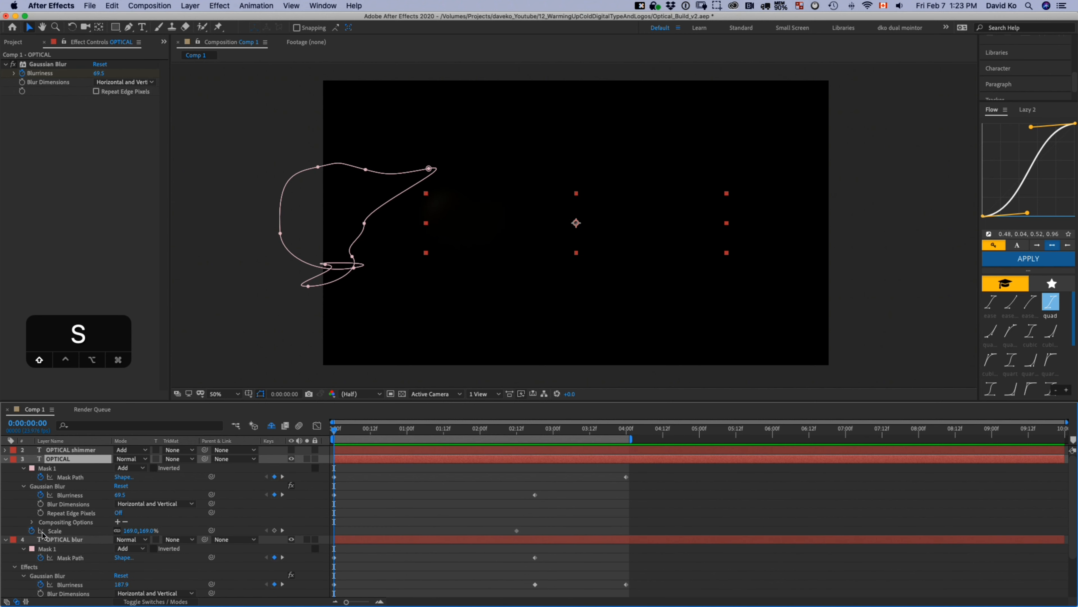
left_click(274, 531)
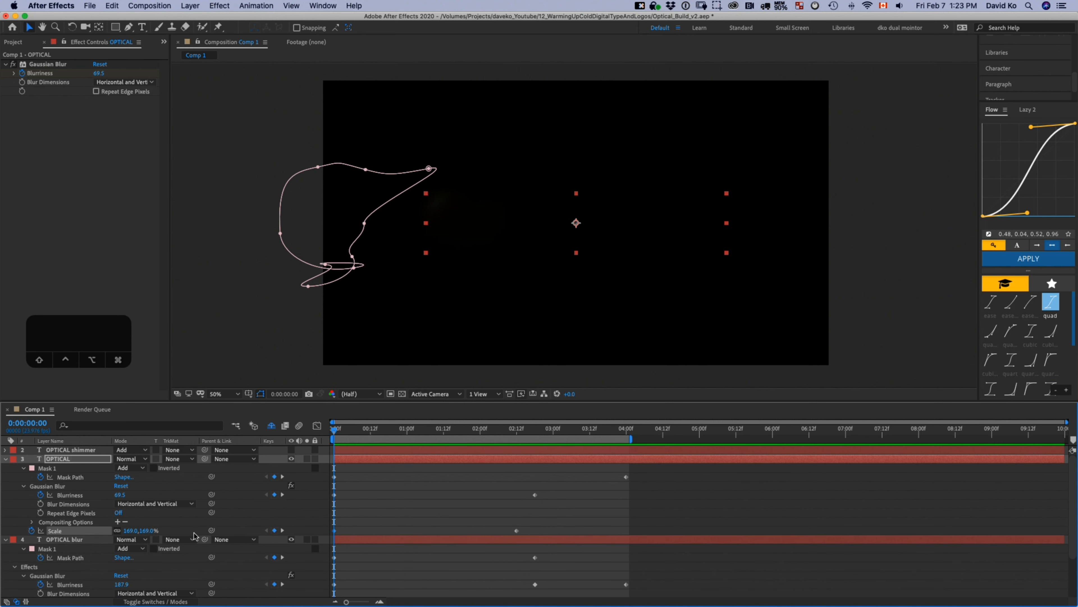
left_click_drag(144, 531, 153, 530)
Step: Add a Position keyframe to the OPTICAL layer and move it in line with its last Scale keyframe at about 0:00:02:12
key("shift+p")
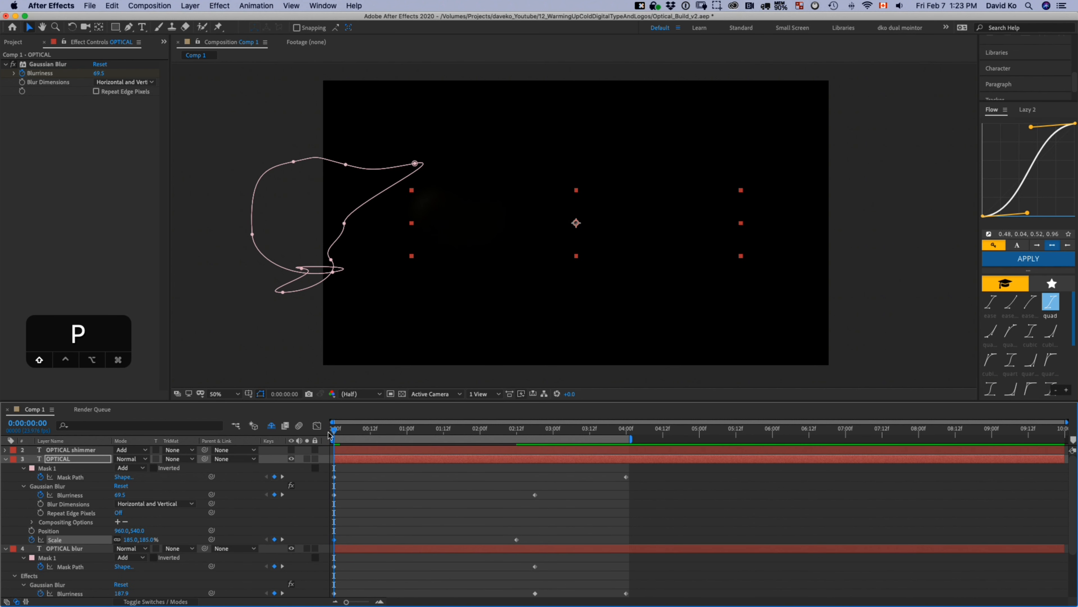
left_click(32, 531)
left_click_drag(335, 531, 516, 546)
Step: Preview the reveal and scrub to 0:00:03:02 to examine the last letters
left_click_drag(342, 431, 401, 480)
key("0")
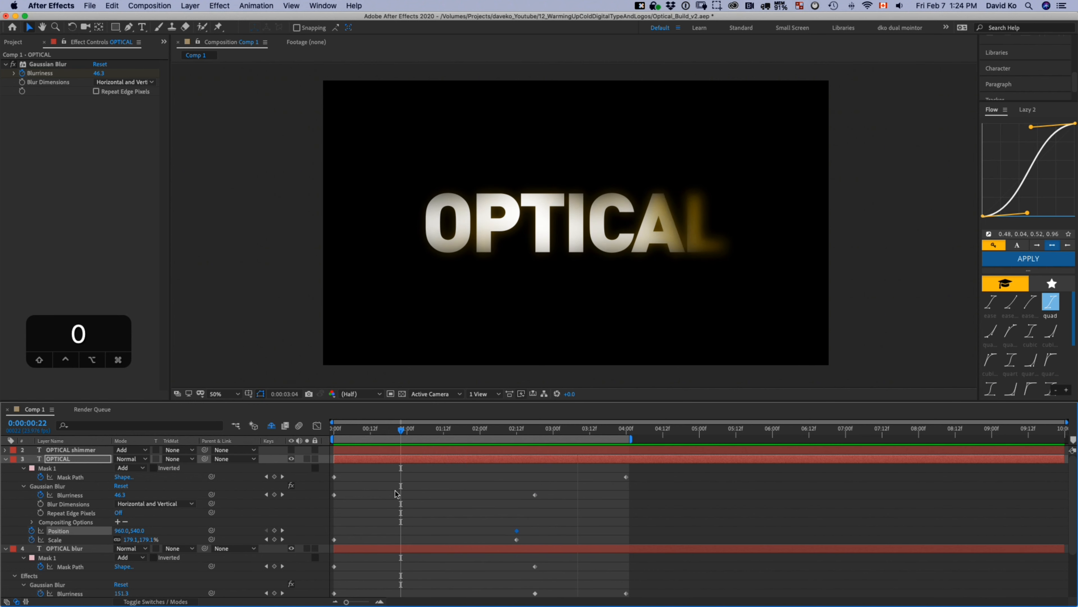
key("space")
left_click_drag(439, 435, 559, 442)
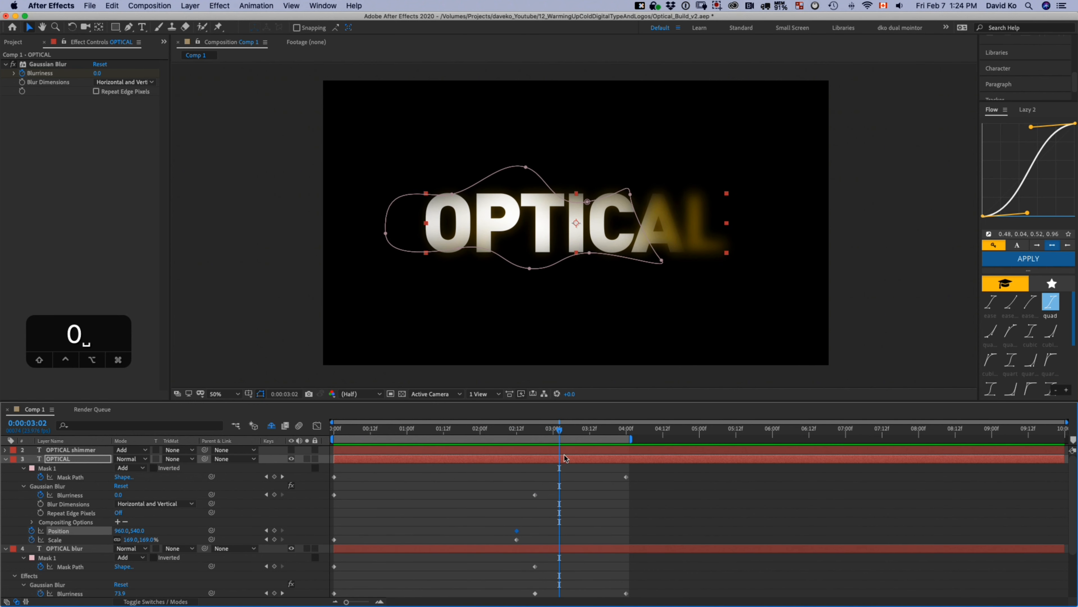
Step: Delay the OPTICAL blur layer's last Mask Path keyframe to about 0:00:03:09 and preview the reveal
left_click(627, 478)
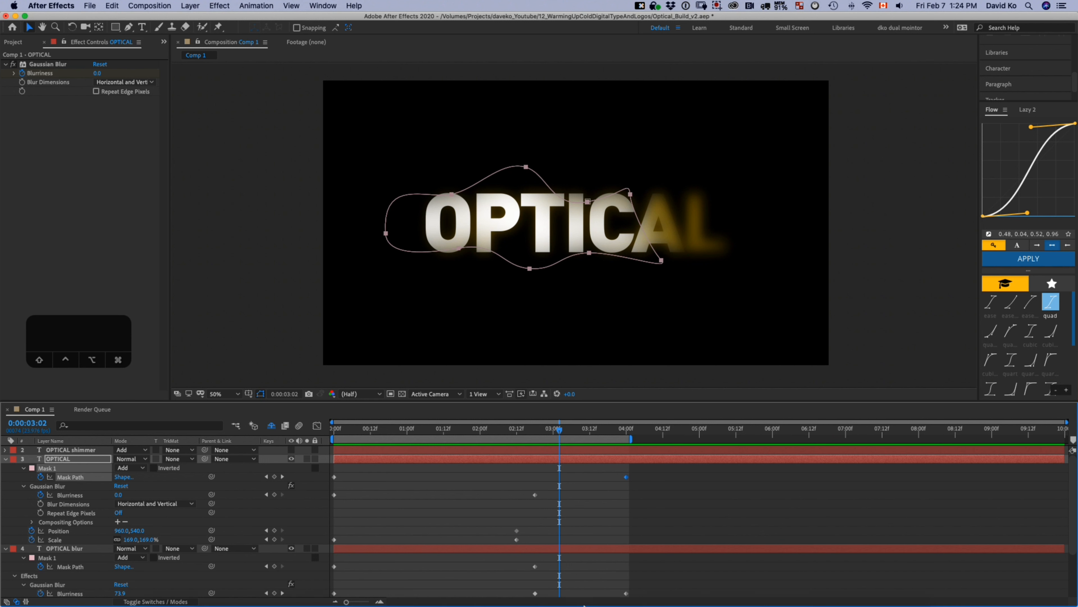
left_click_drag(535, 566, 582, 567)
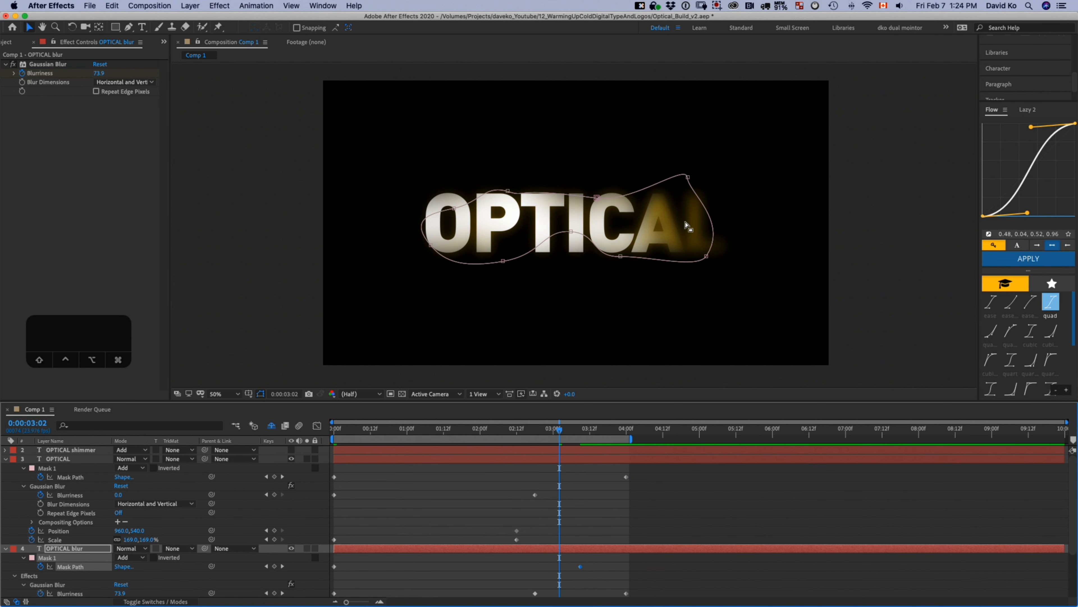
left_click_drag(560, 433, 643, 434)
key("0")
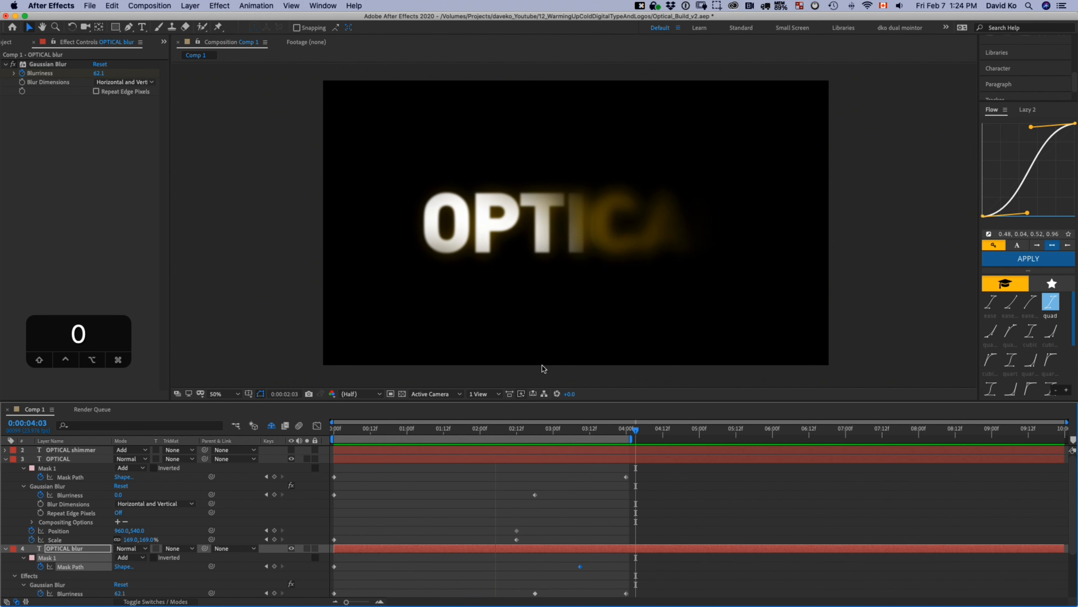
key("space")
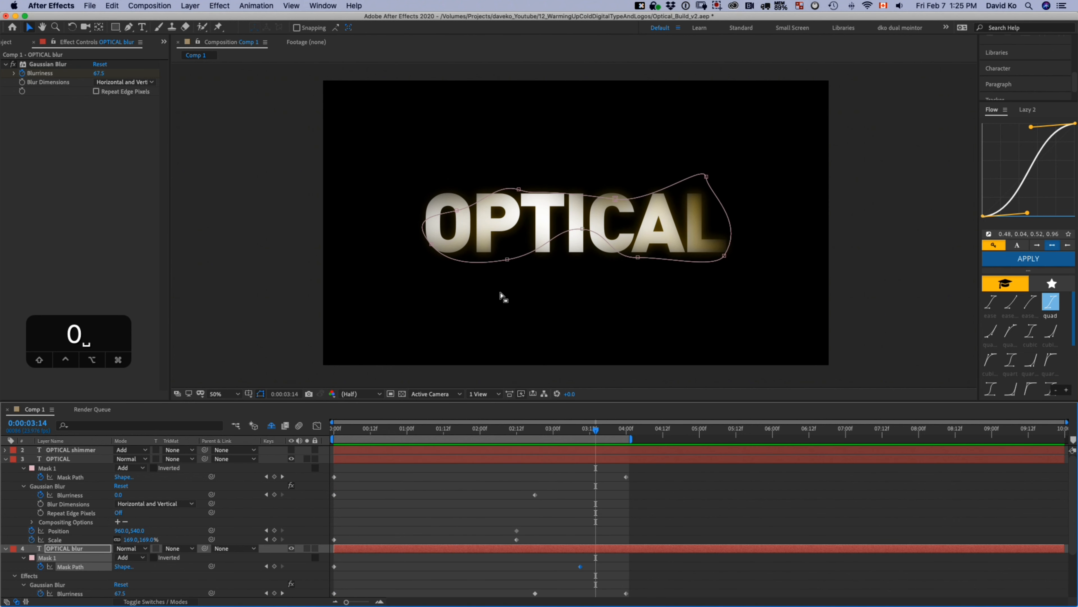
key("KP_0")
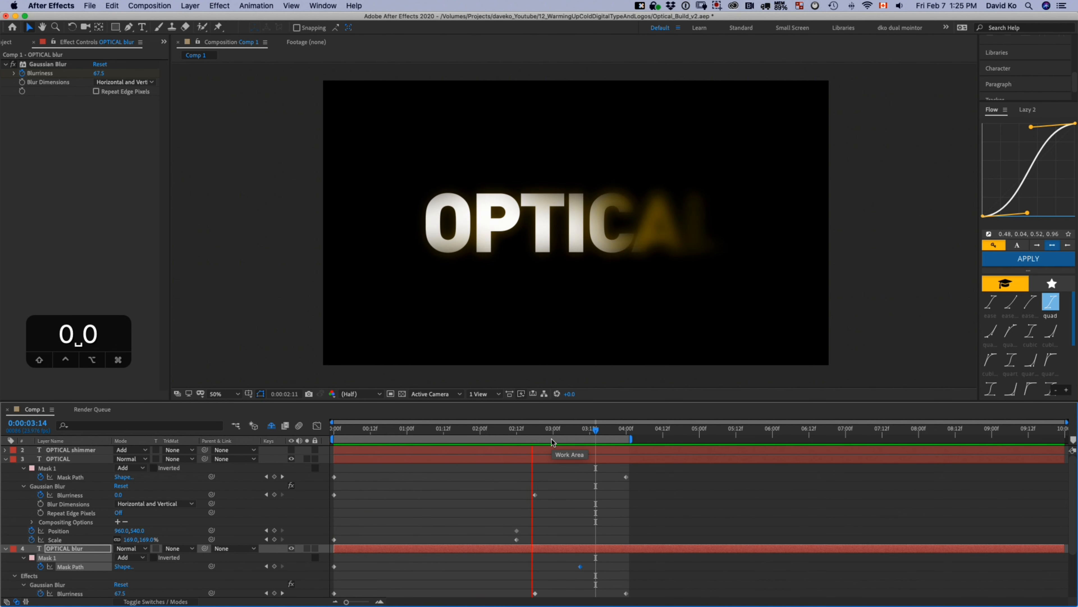
key("space")
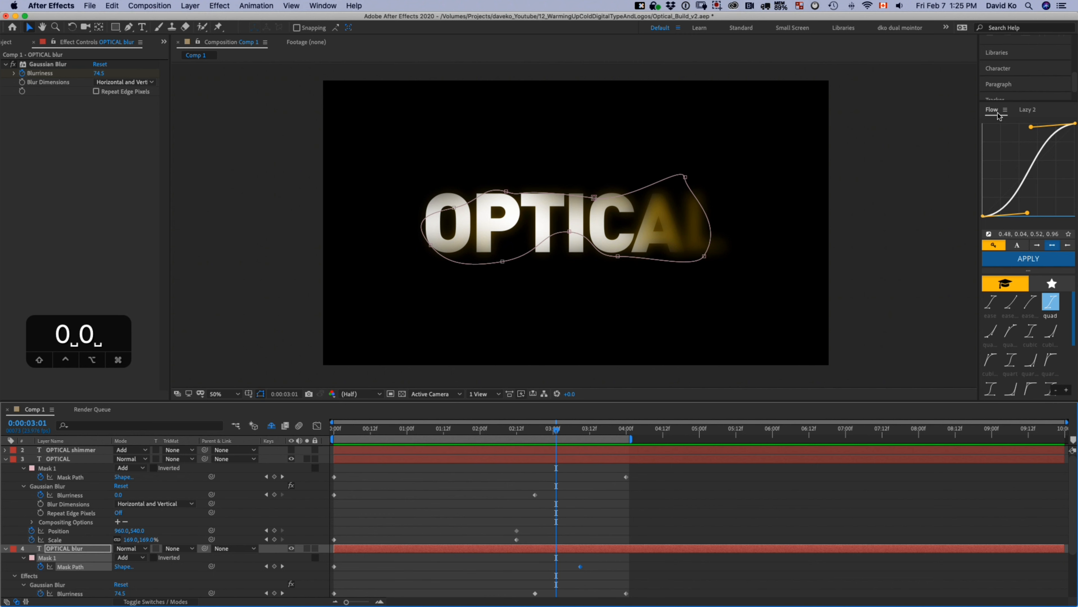
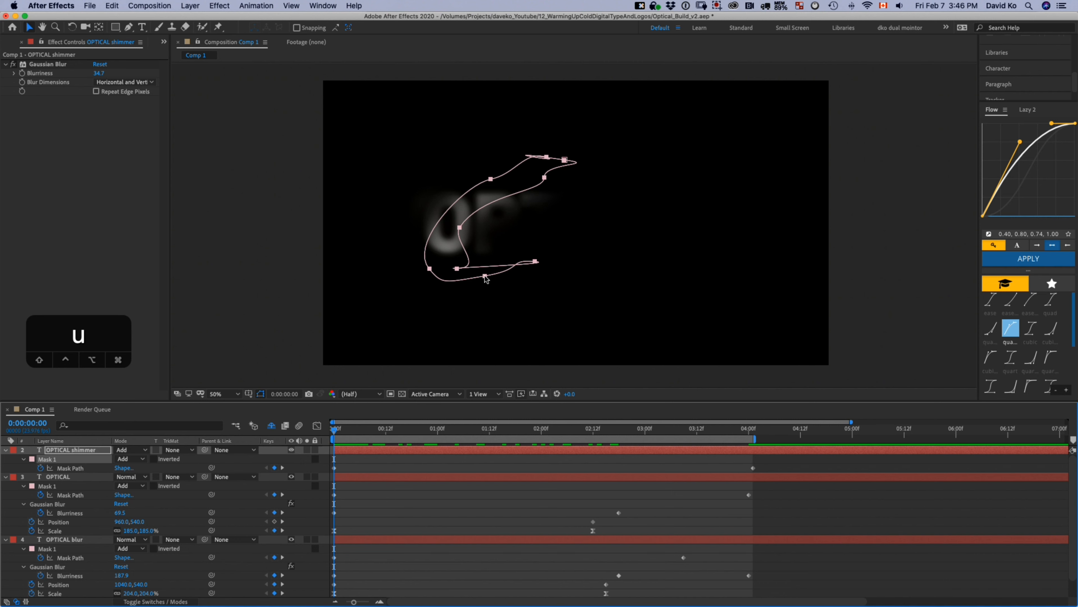
Step: Shift the whole OPTICAL shimmer mask left, clear of the letters, at the first frame and delay that Mask Path keyframe to 0:00:01:00
left_click_drag(486, 280, 339, 278)
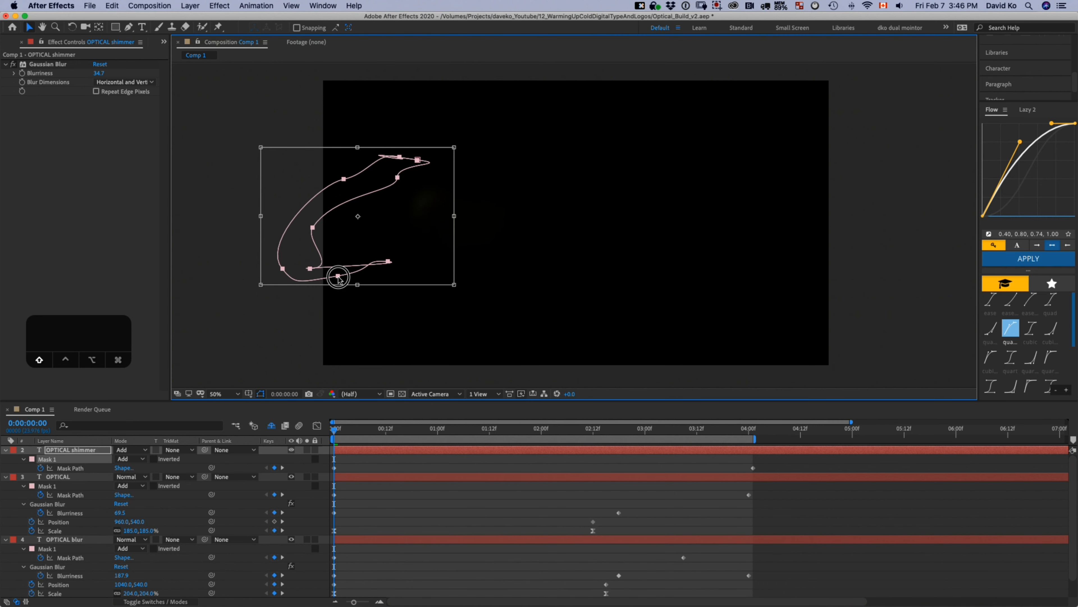
left_click_drag(334, 430, 257, 446)
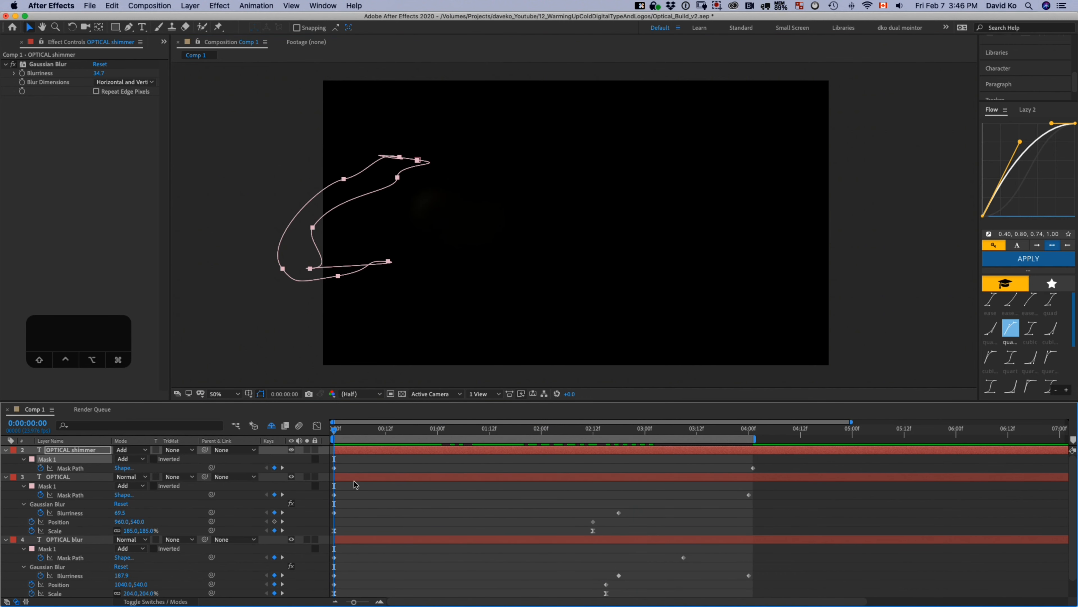
left_click_drag(334, 470, 438, 472)
left_click_drag(335, 432, 610, 451)
key("space")
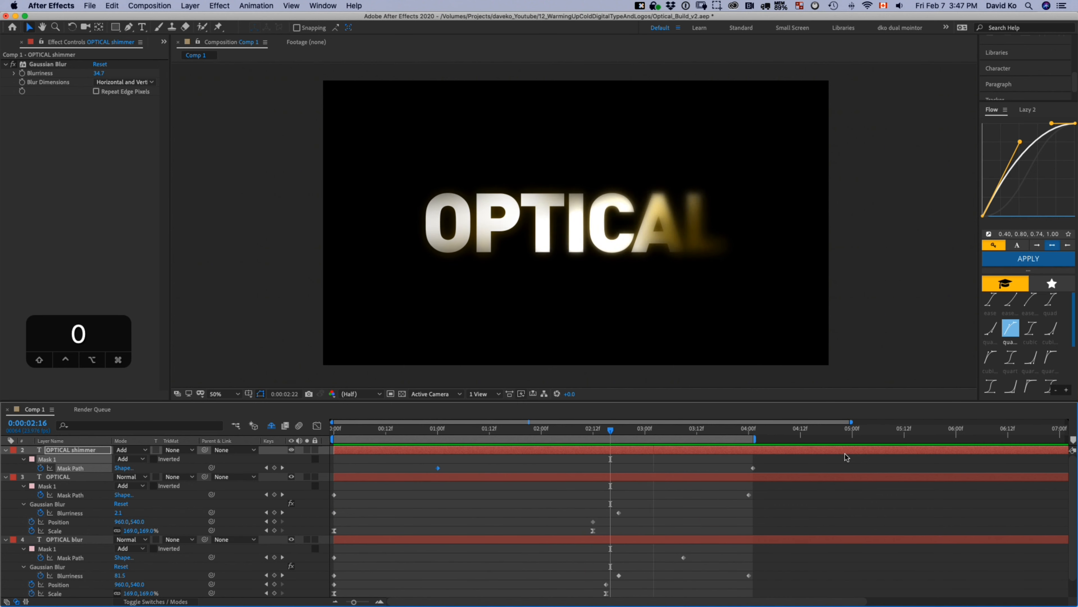
key("space")
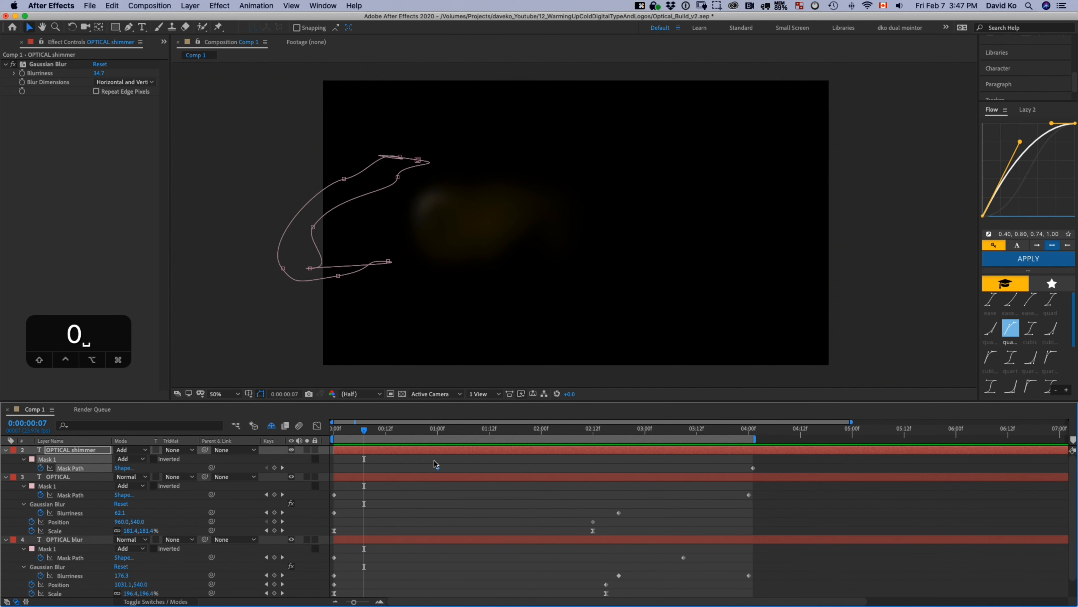
Step: Delay the OPTICAL shimmer layer's first Mask Path keyframe to 0:00:02:00, checking the timing with a preview
left_click(437, 468)
left_click_drag(506, 469, 489, 468)
key("0")
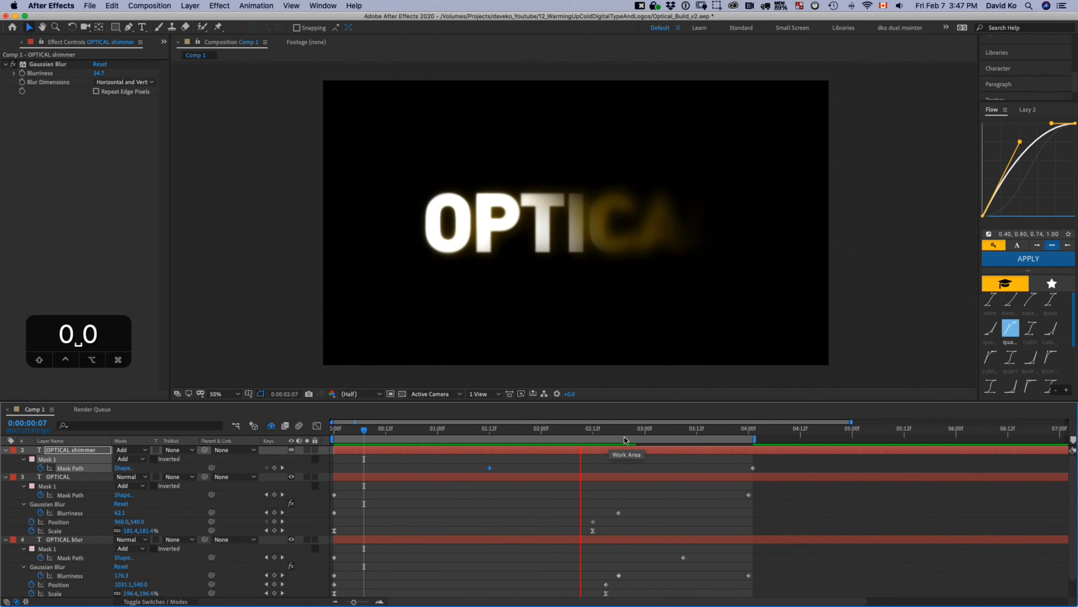
left_click_drag(489, 467, 510, 469)
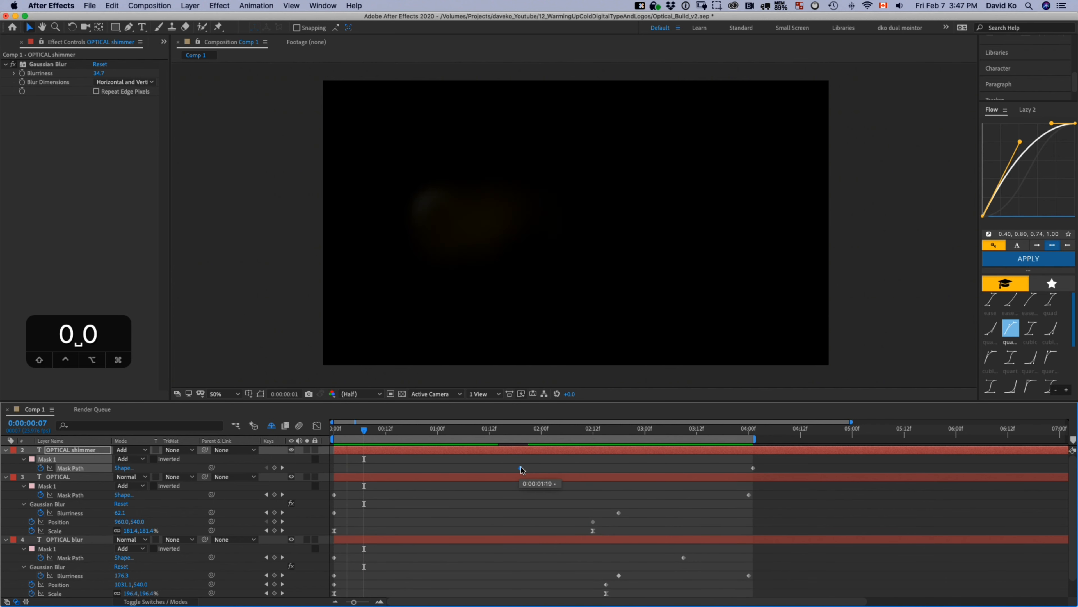
left_click(535, 468)
left_click_drag(527, 469, 542, 469)
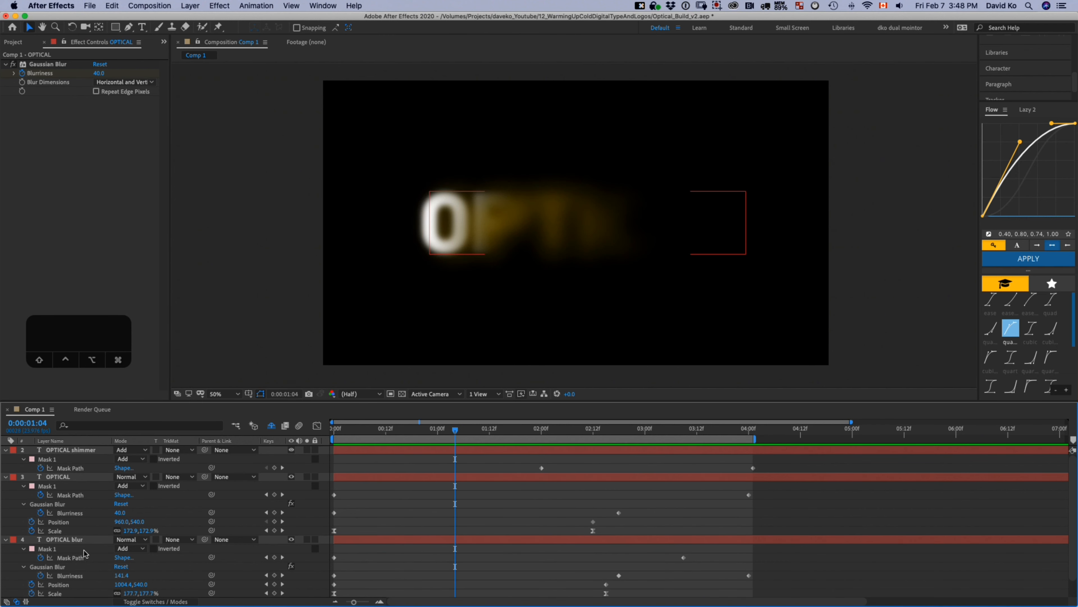
Step: Duplicate the OPTICAL blur layer and rename the copy OPTICAL glob
left_click(79, 541)
key("super+d")
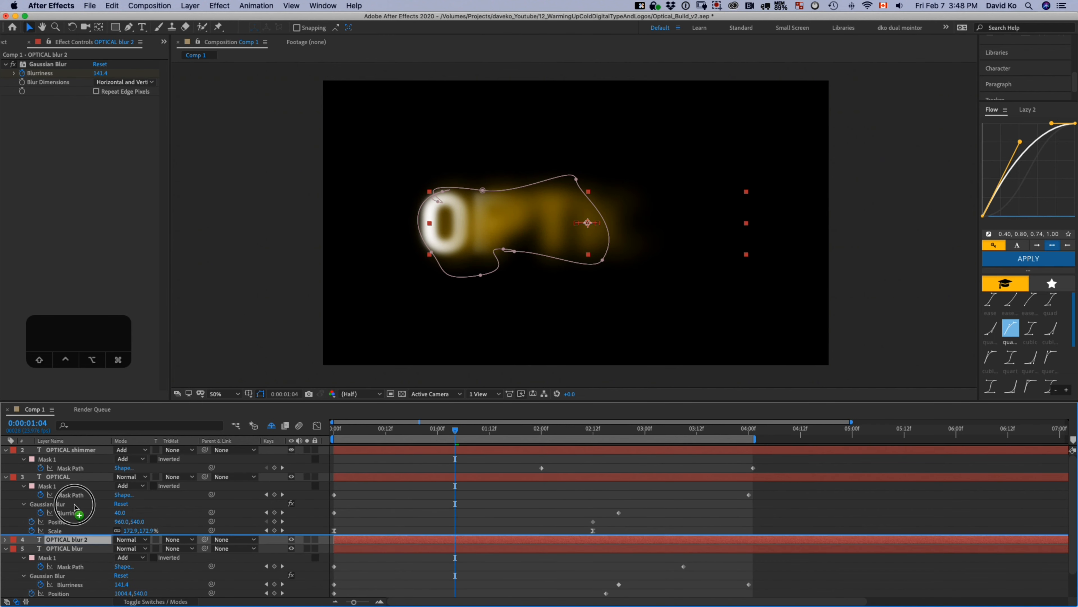
left_click(84, 547)
key("Return")
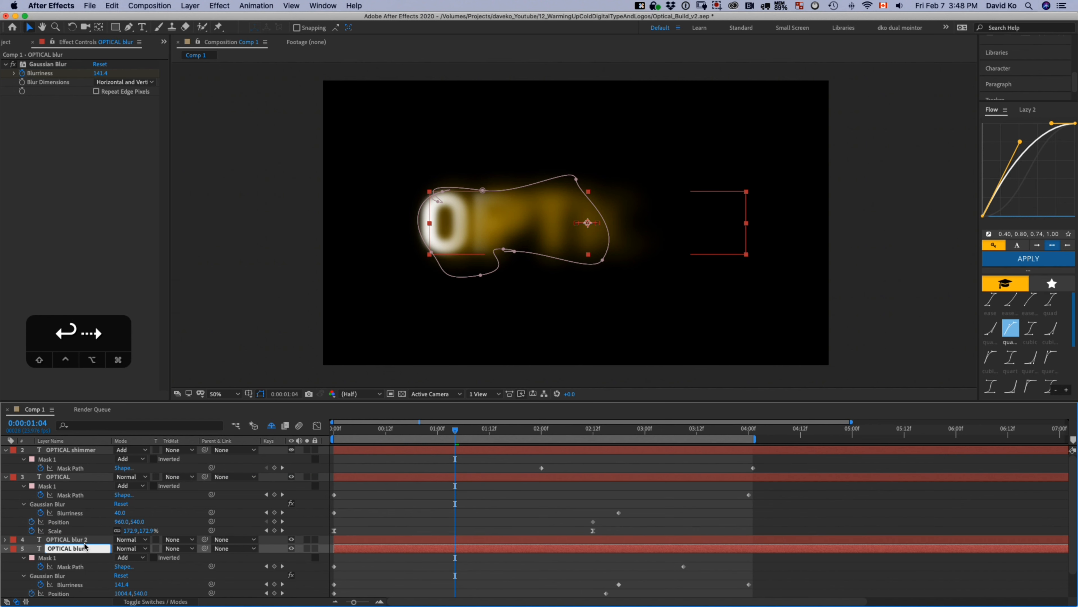
left_click(84, 540)
key("Return")
type("glob")
key("Return")
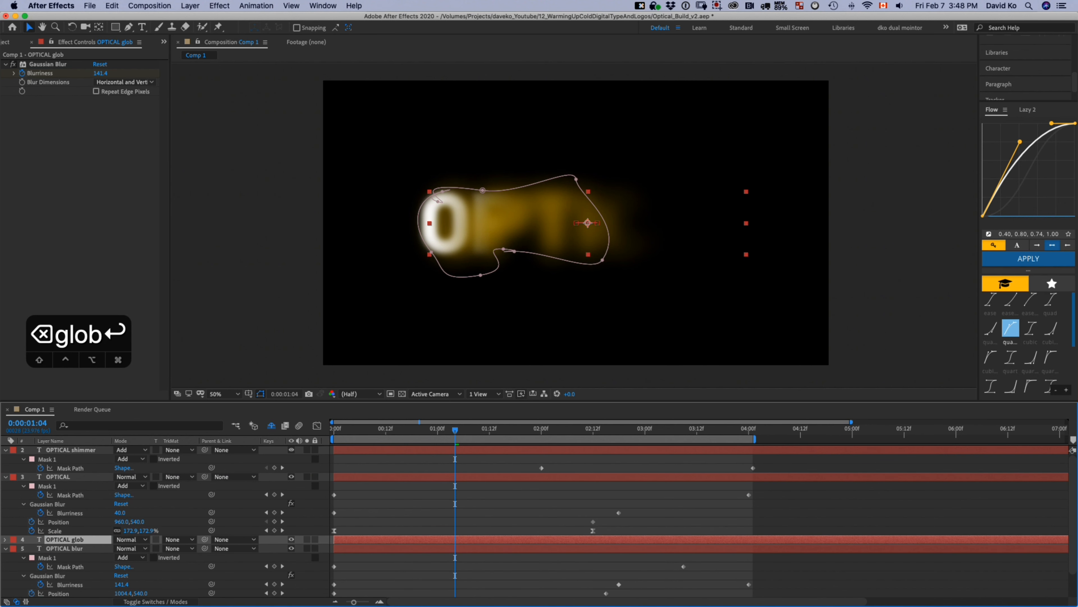
Step: Move the OPTICAL glob layer's 74% Opacity keyframe earlier, to 0:00:00:10
left_click_drag(456, 430, 292, 430)
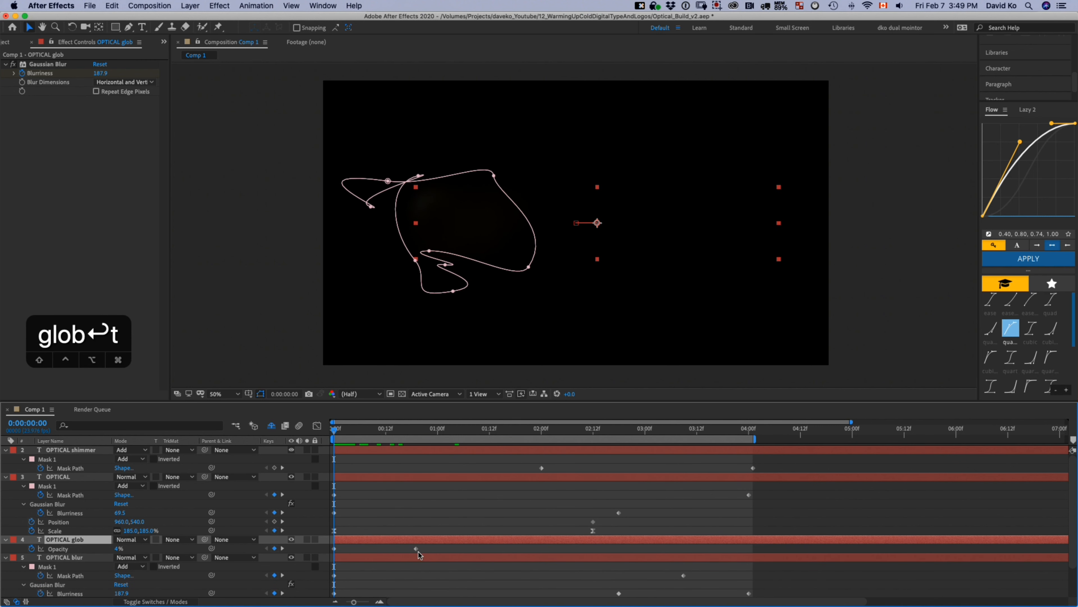
left_click_drag(337, 430, 374, 429)
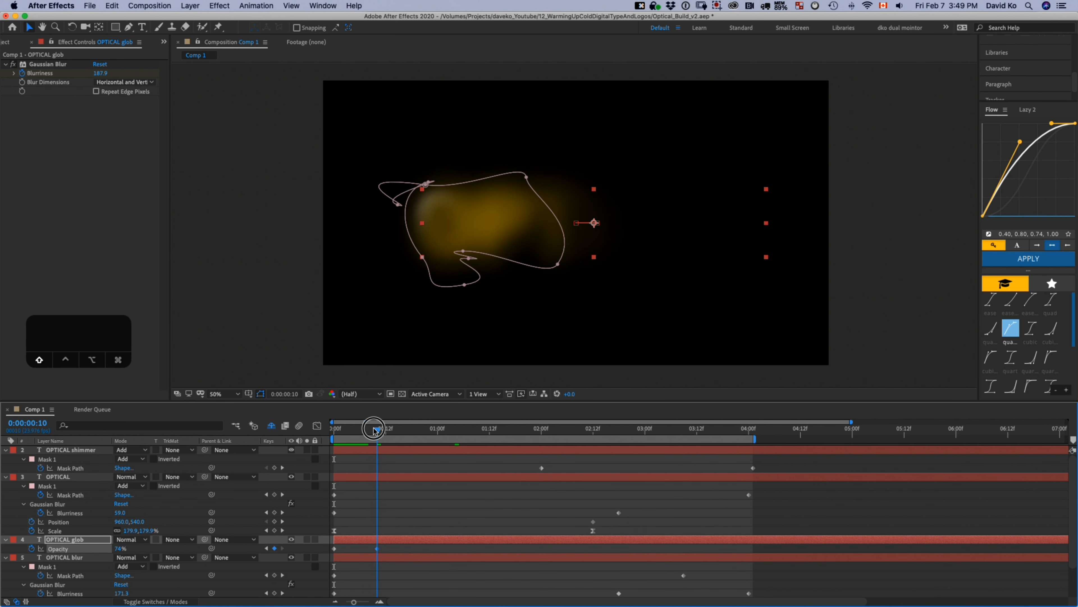
Step: Move the OPTICAL glob layer's first Position and Scale keyframes to 0:00:00:10 and set them to 843,540 and 203%
key("shift+p")
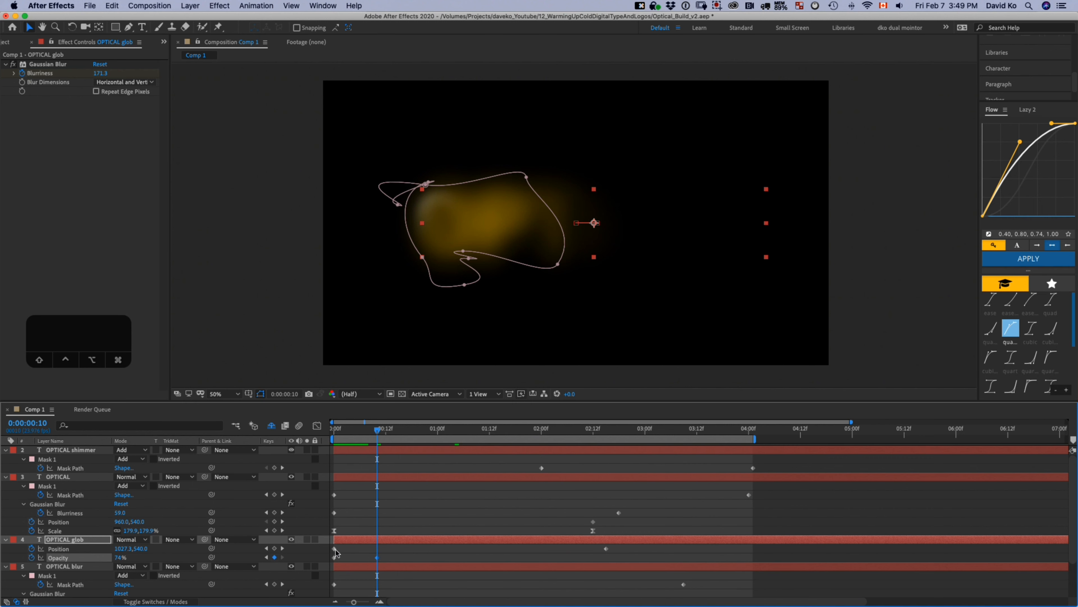
left_click_drag(124, 549, 17, 553)
key("shift+s")
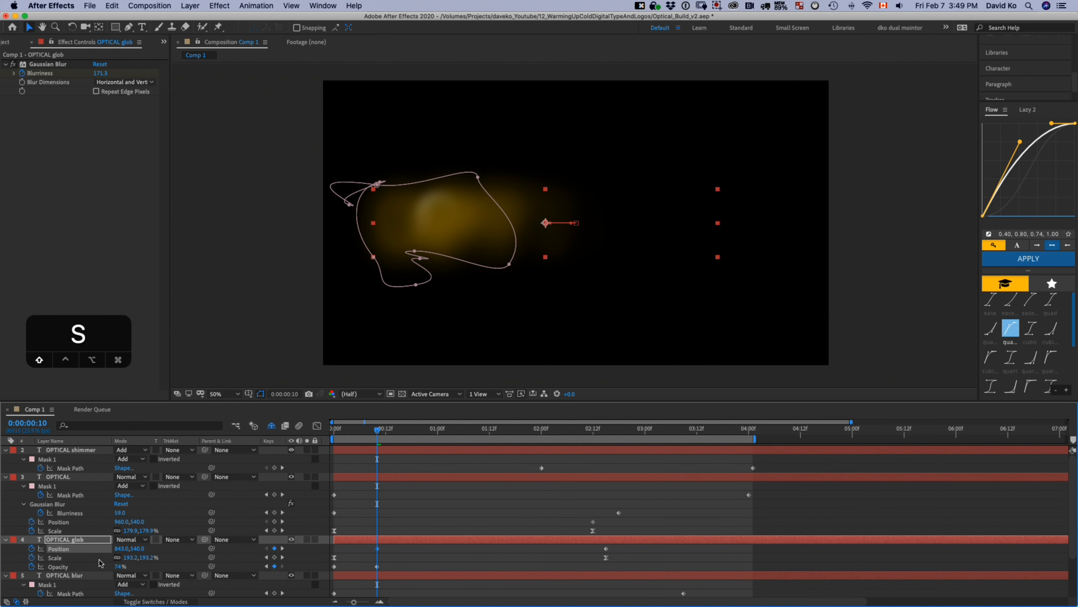
mouse_move(128, 558)
left_mouse_down()
mouse_move(150, 559)
mouse_move(111, 557)
left_mouse_up()
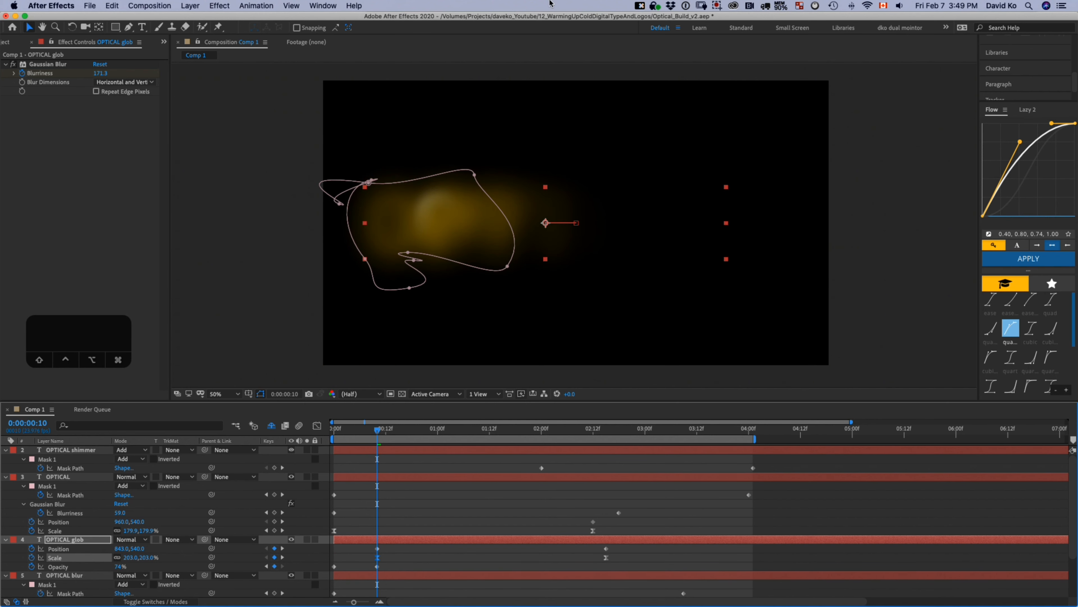
Step: Apply the Mesh Warp effect to the OPTICAL glob layer and set it to 5 rows and 4 columns
left_click(220, 6)
mouse_move(231, 111)
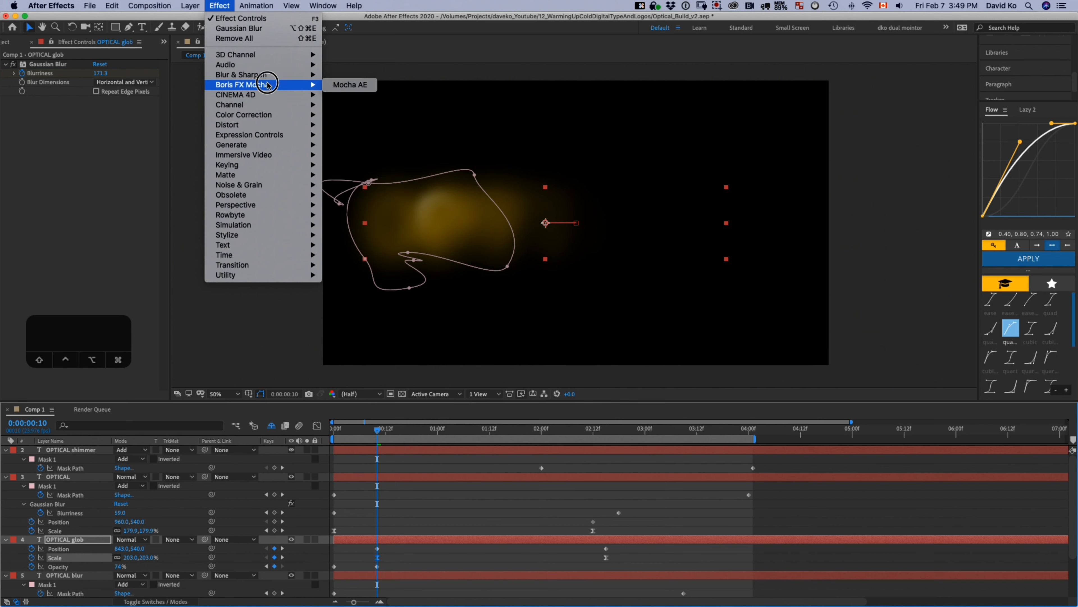
mouse_move(272, 124)
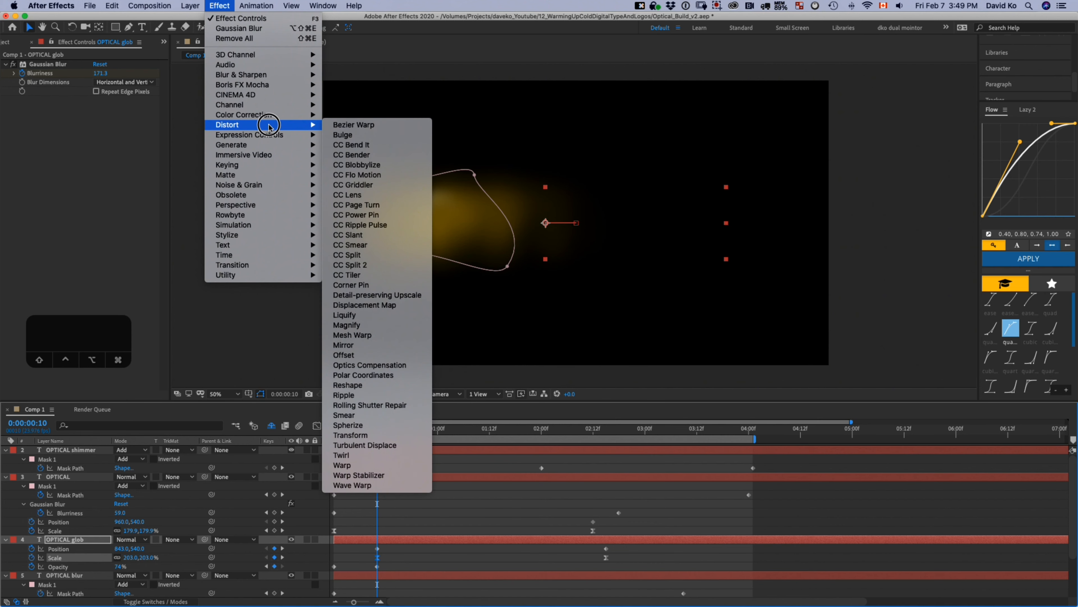
left_click(366, 336)
left_click_drag(395, 162, 379, 189)
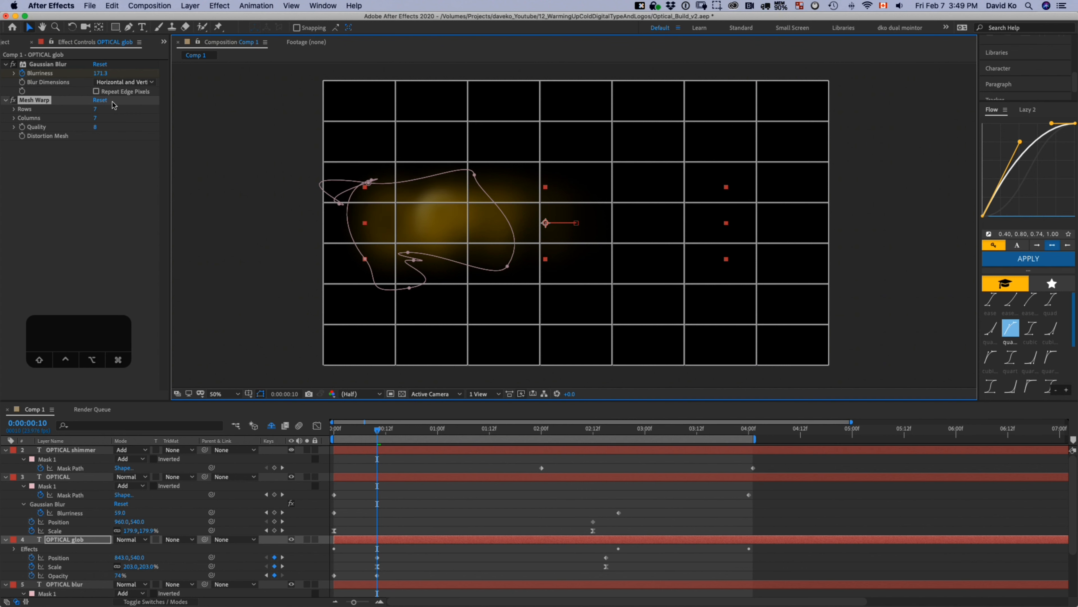
left_click(96, 109)
type("5")
key("Tab")
type("4")
key("Return")
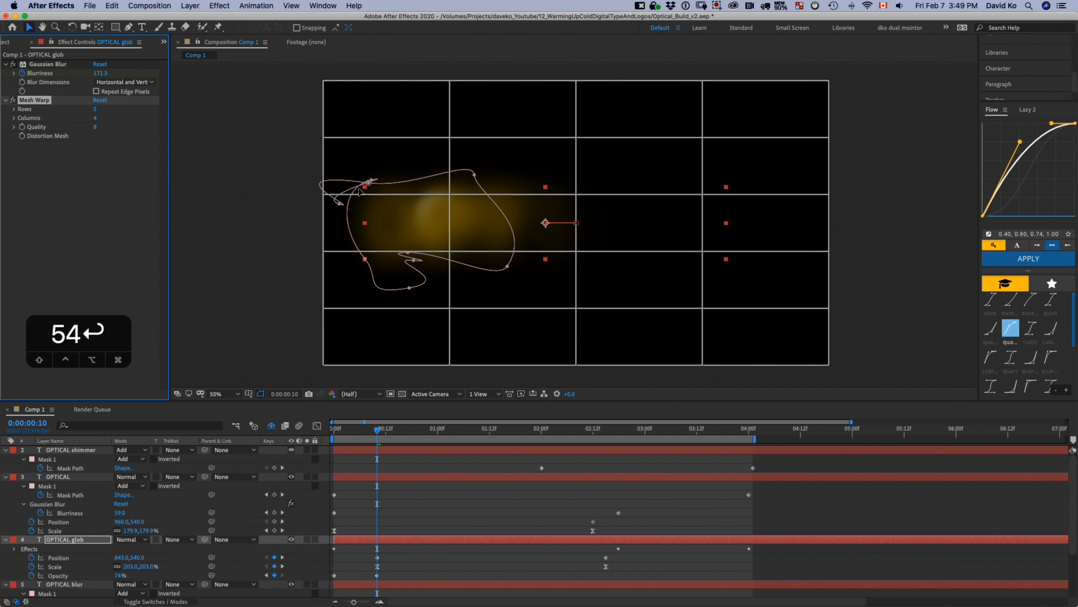
Step: Warp the OPTICAL glob mesh by pulling its left edge outward, an upper inner point up-left and the lower inner points left
left_click_drag(323, 194, 278, 186)
left_click_drag(323, 138, 307, 122)
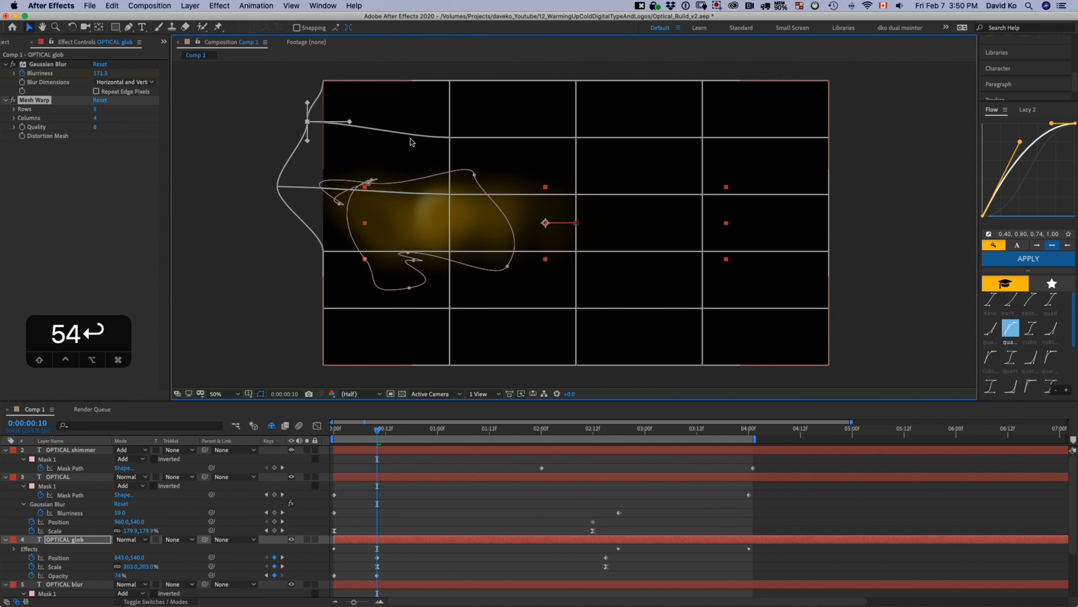
left_click(410, 139)
left_click(70, 468)
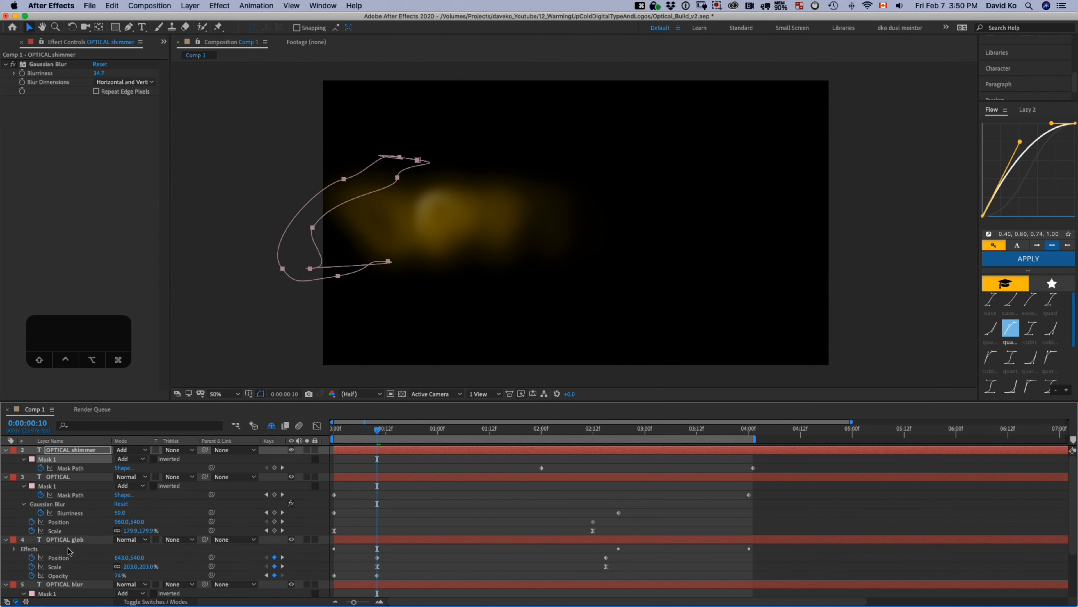
left_click(63, 542)
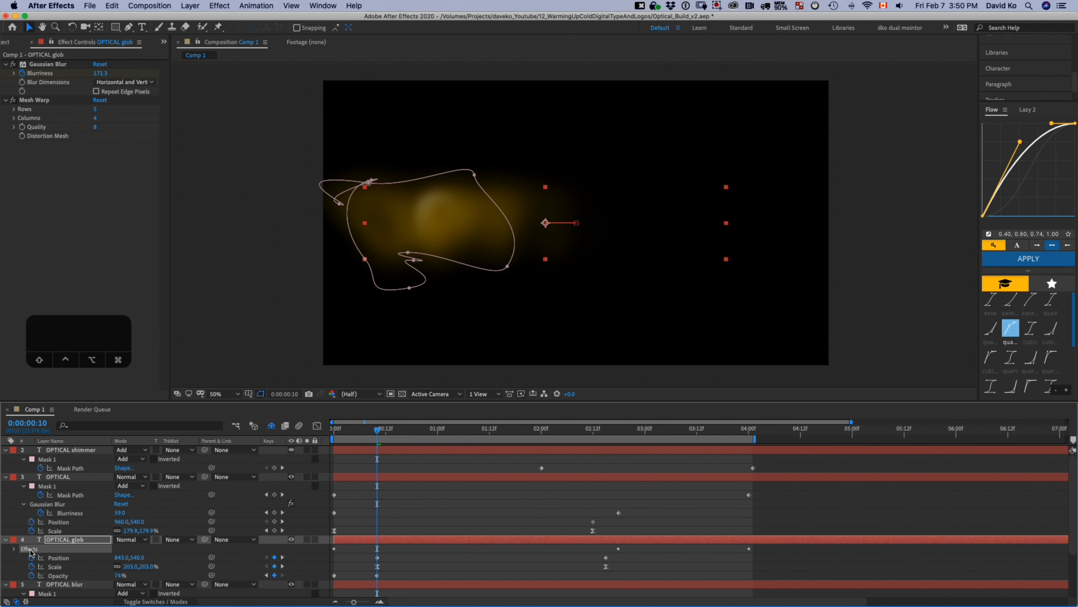
left_click(34, 99)
left_click_drag(449, 194, 412, 131)
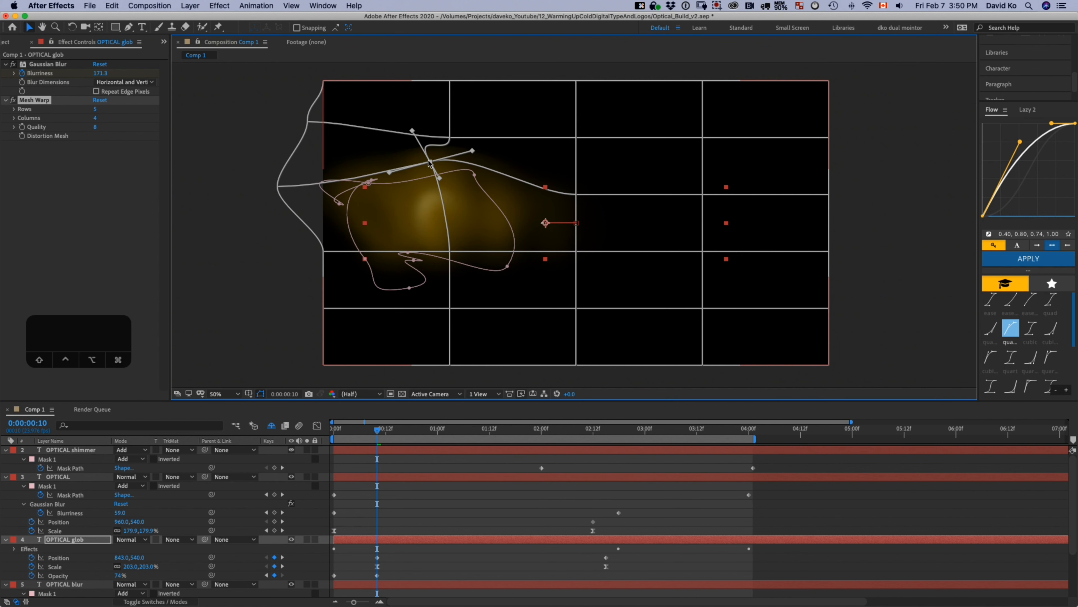
left_click_drag(576, 251, 403, 242)
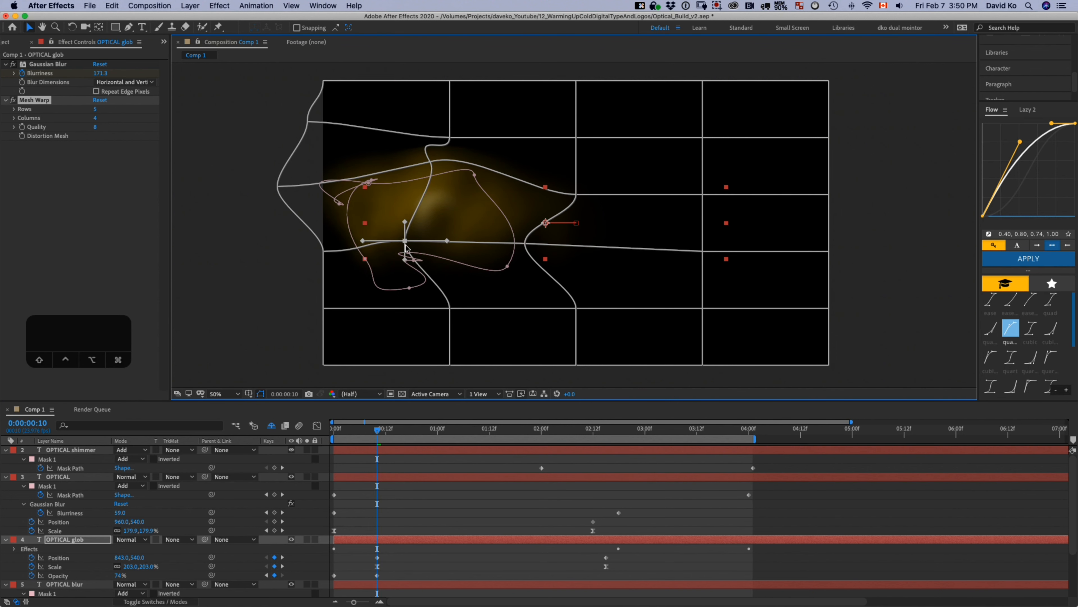
Step: Start keyframing the OPTICAL glob layer's Distortion Mesh and place its first keyframe at the start of the timeline
left_click(17, 549)
scroll(64, 557, "down", 4)
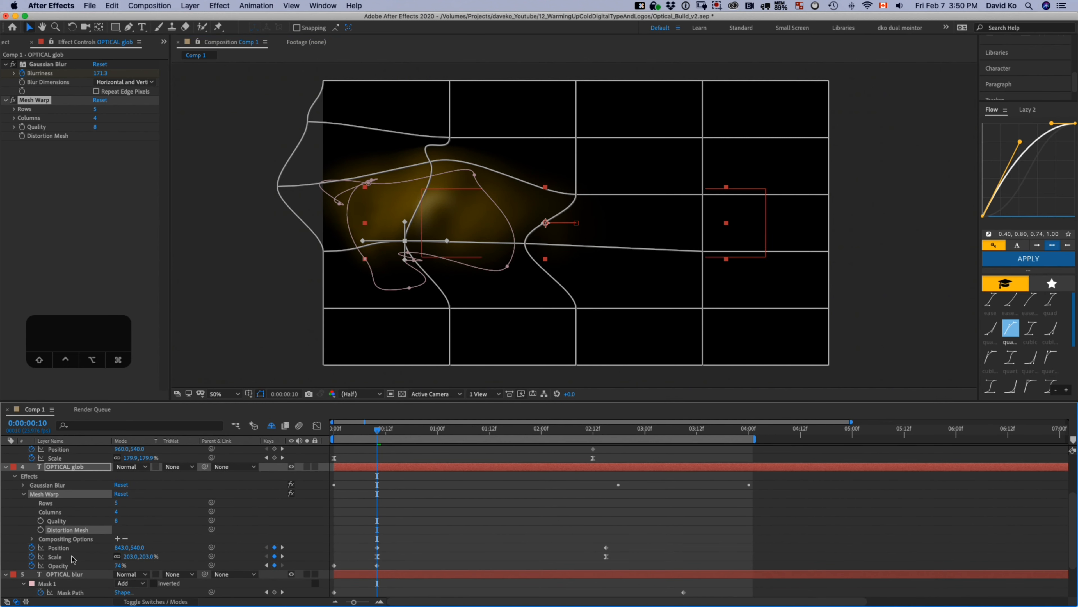
left_click(41, 529)
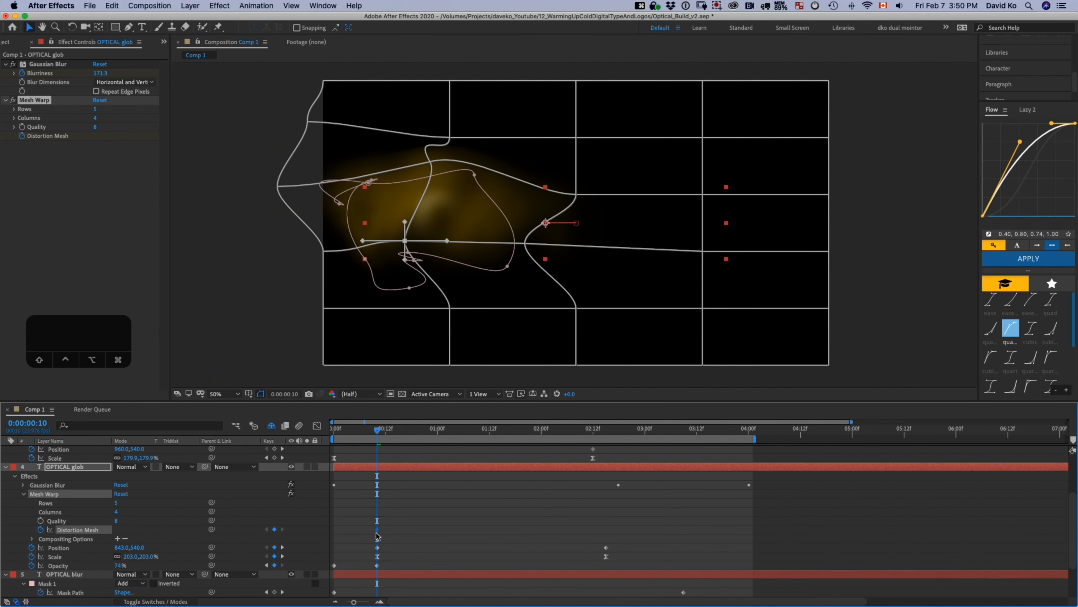
Step: At 0:00:01:23, reshape the glob's mesh by pushing inner points around the O inward and those around the later letters to the right
left_click_drag(411, 438, 536, 437)
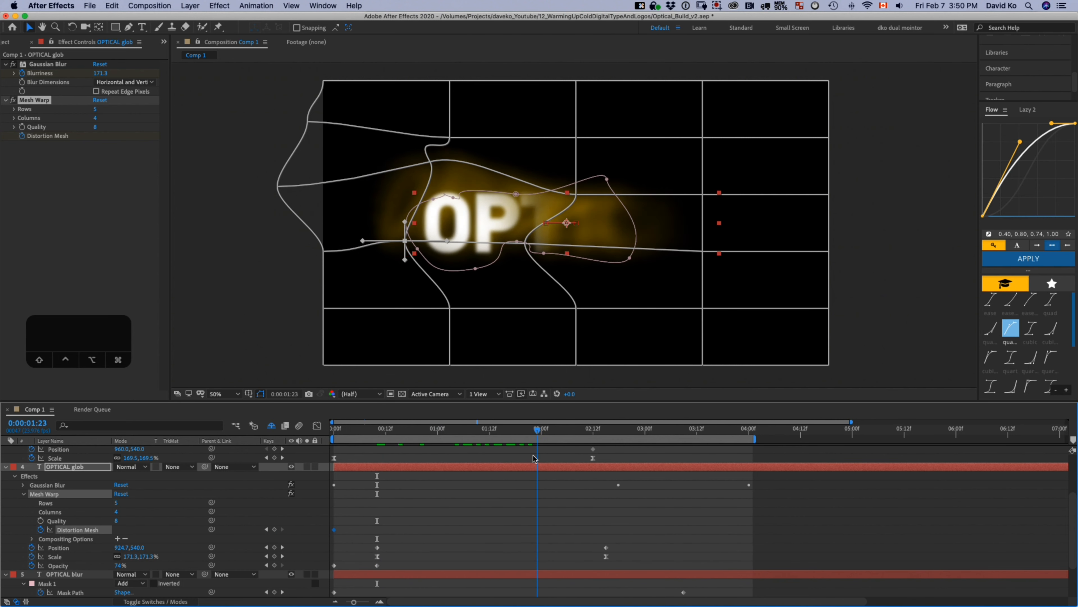
left_click_drag(407, 244, 436, 257)
left_click_drag(428, 164, 409, 188)
left_click_drag(526, 244, 594, 260)
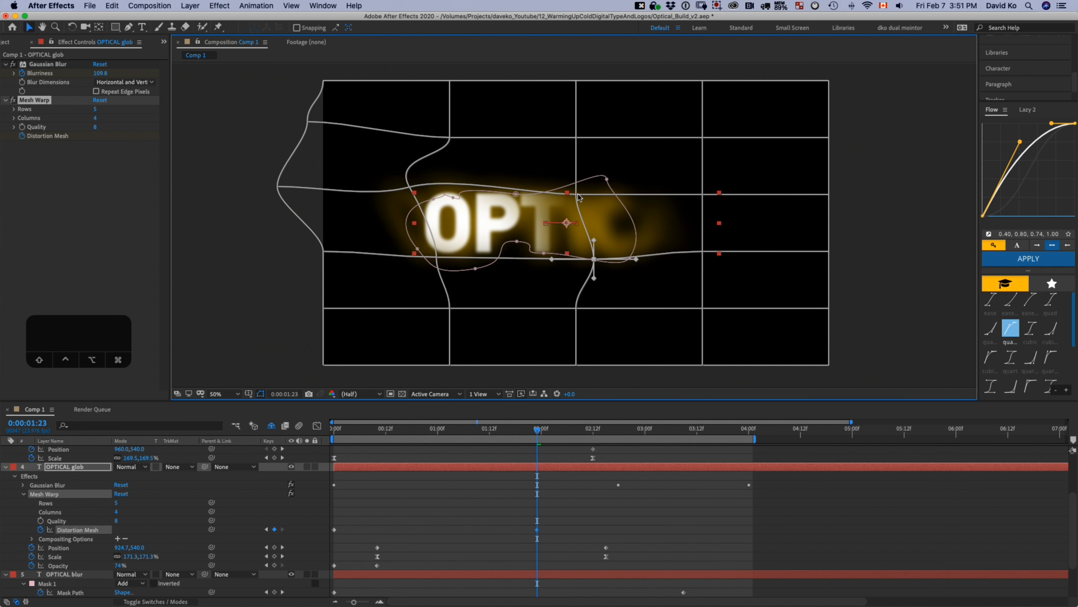
left_click_drag(581, 196, 592, 190)
left_click_drag(707, 197, 730, 198)
left_click_drag(704, 251, 745, 244)
left_click_drag(595, 258, 614, 256)
Step: At 0:00:03:09, paste a copy of the first Distortion Mesh keyframe and reset the Mesh Warp effect to its undistorted 7 by 7 grid
left_click_drag(537, 434, 686, 442)
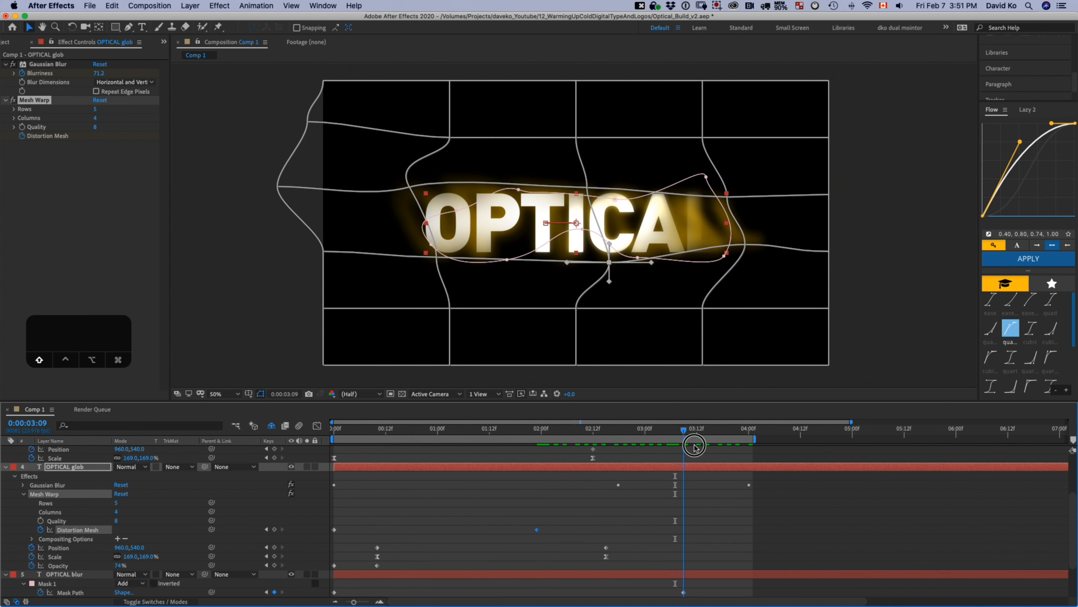
left_click(334, 529)
key("super+c")
key("super+v")
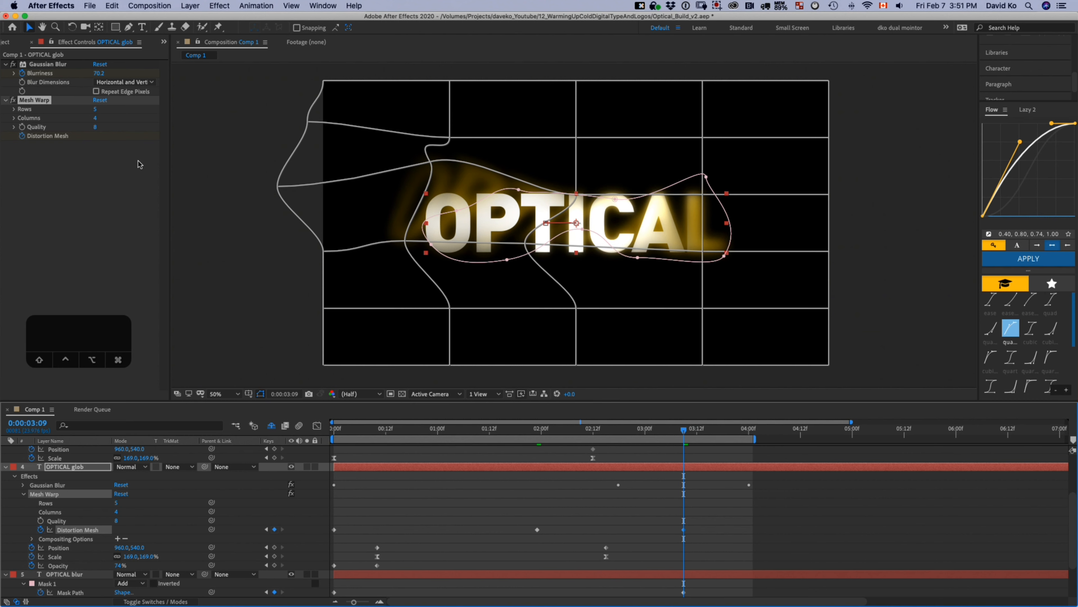
left_click(100, 100)
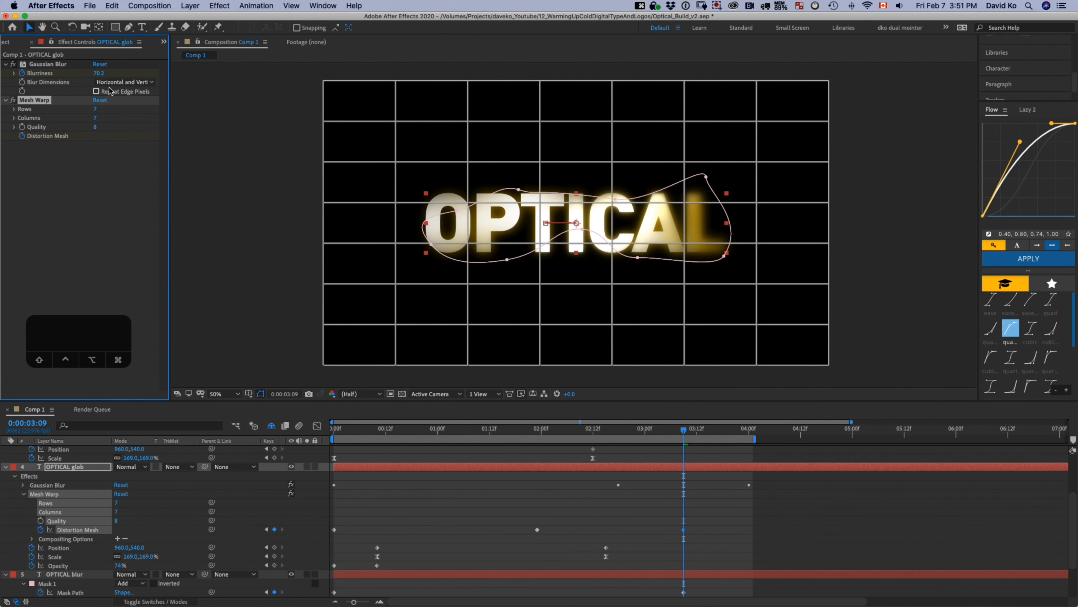
Step: Preview the mesh animation and move the last Distortion Mesh keyframe to 0:00:04:00, in line with the last Gaussian Blur keyframe
left_click_drag(332, 438, 414, 440)
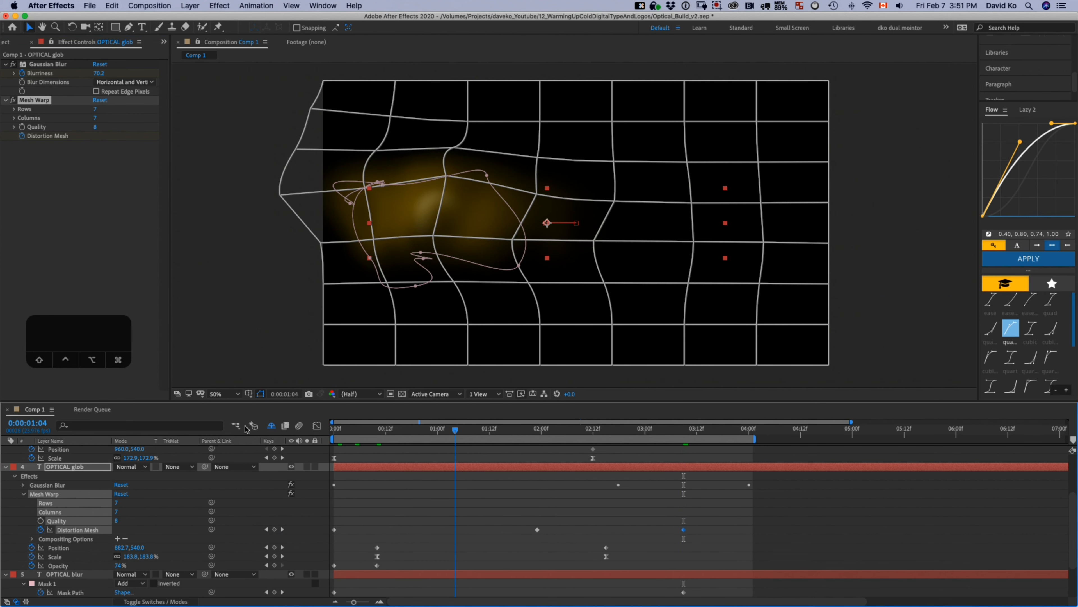
left_click(399, 462)
key("KP_0")
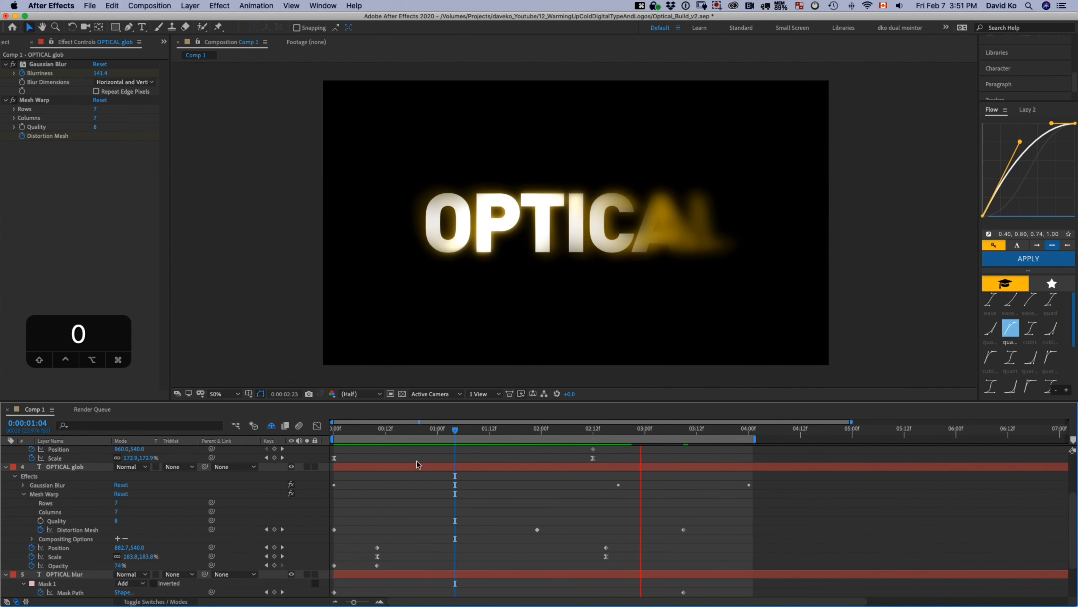
key("space")
left_click_drag(684, 529, 709, 530)
left_click_drag(673, 430, 632, 429)
left_click_drag(709, 529, 732, 529)
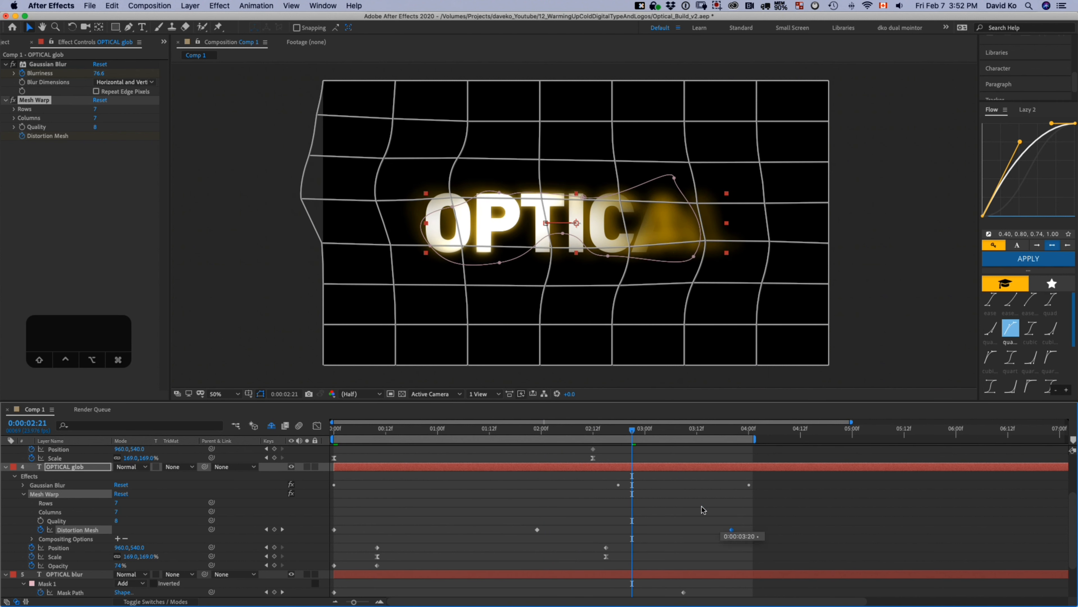
key("space")
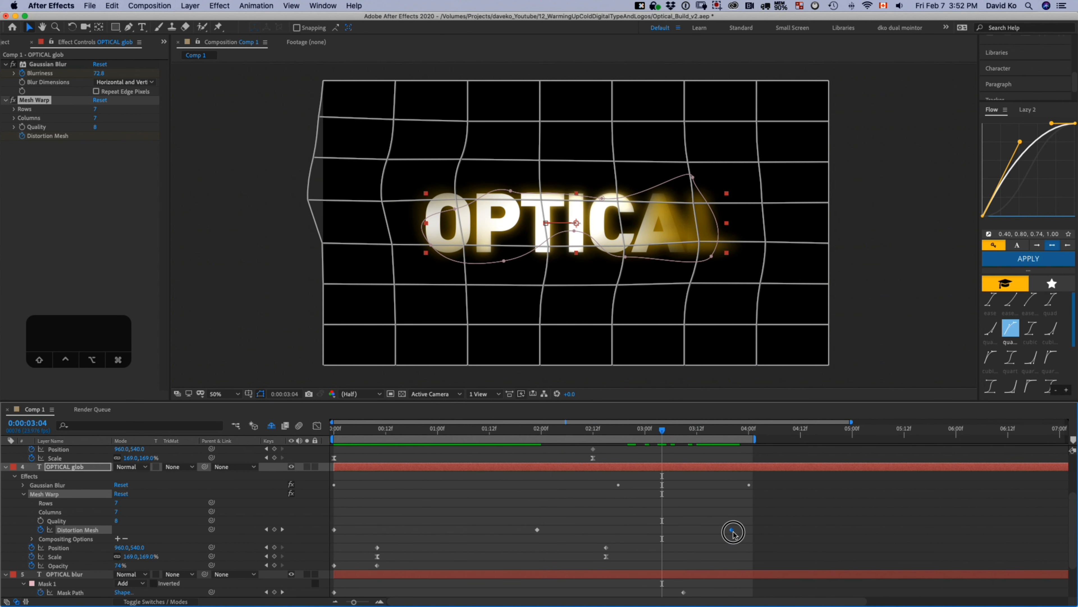
left_click_drag(680, 436, 714, 434)
left_click_drag(736, 529, 749, 529)
Step: Pull the glob mask's right-side points inward at 0:00:00:10 and move the resulting Mask Path keyframe to the timeline start
left_click_drag(715, 431, 377, 456)
left_click(456, 245)
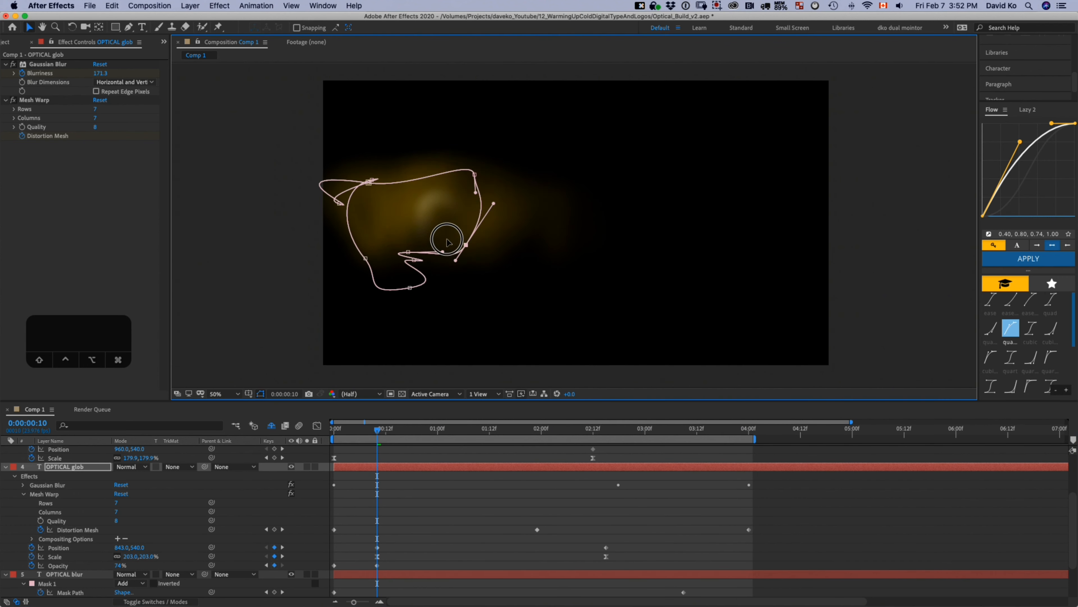
left_click_drag(377, 433, 403, 437)
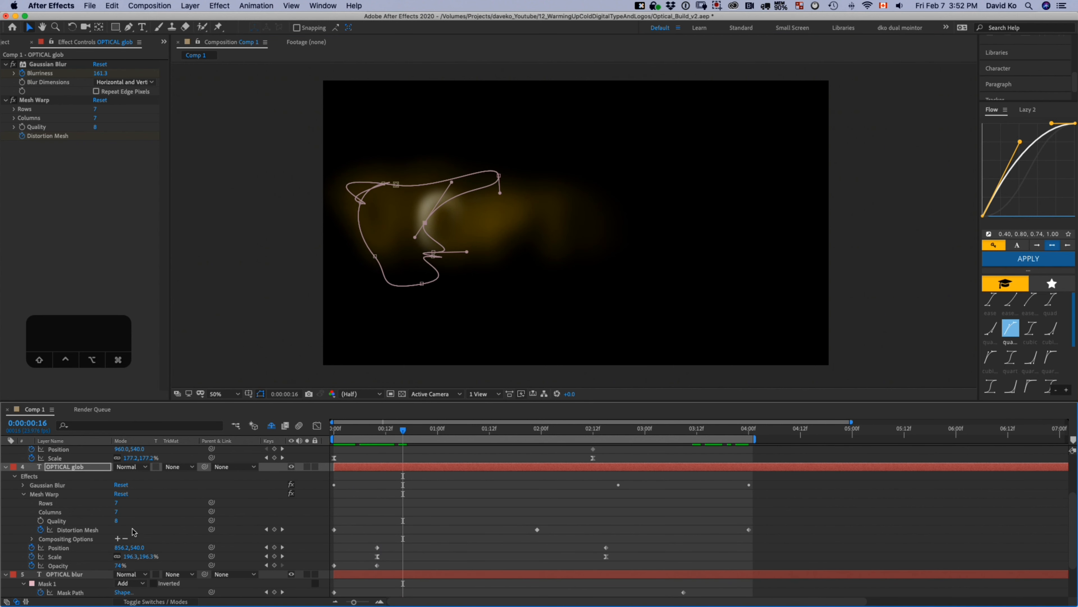
key("m")
left_click_drag(377, 485, 335, 488)
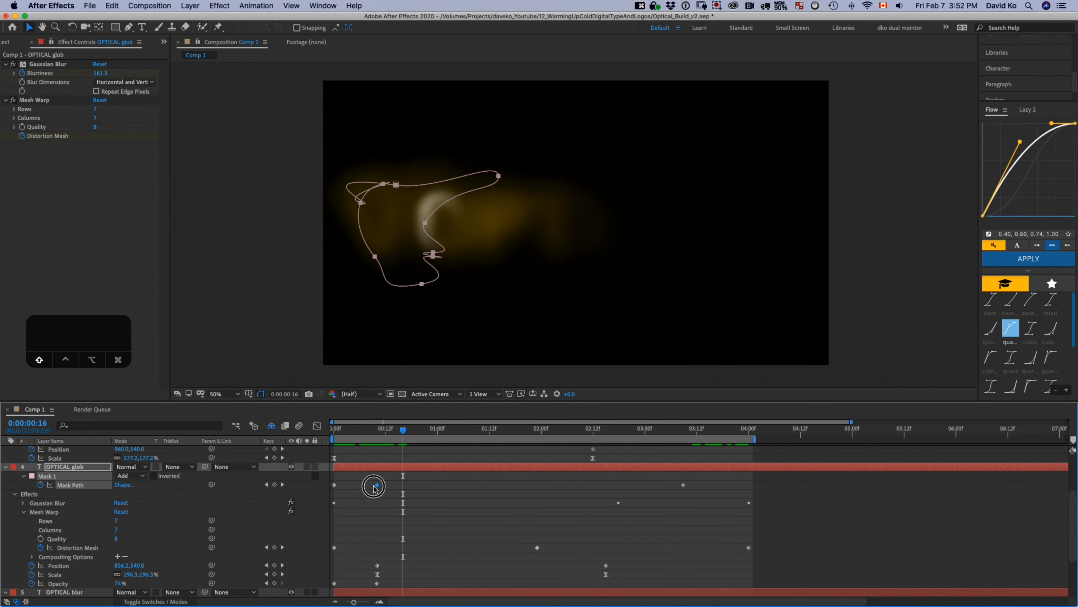
Step: At 0:00:02:04, pull a lower-edge point of the OPTICAL glob mask down and right, and preview the whole reveal
left_click_drag(349, 431, 559, 450)
left_click_drag(504, 253, 546, 272)
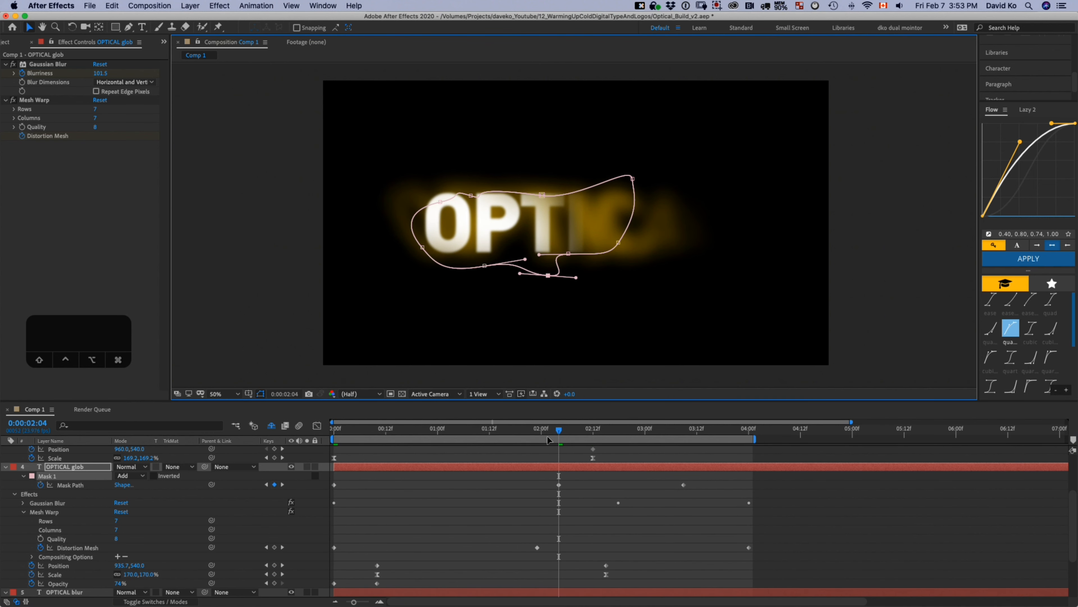
left_click_drag(585, 434, 656, 438)
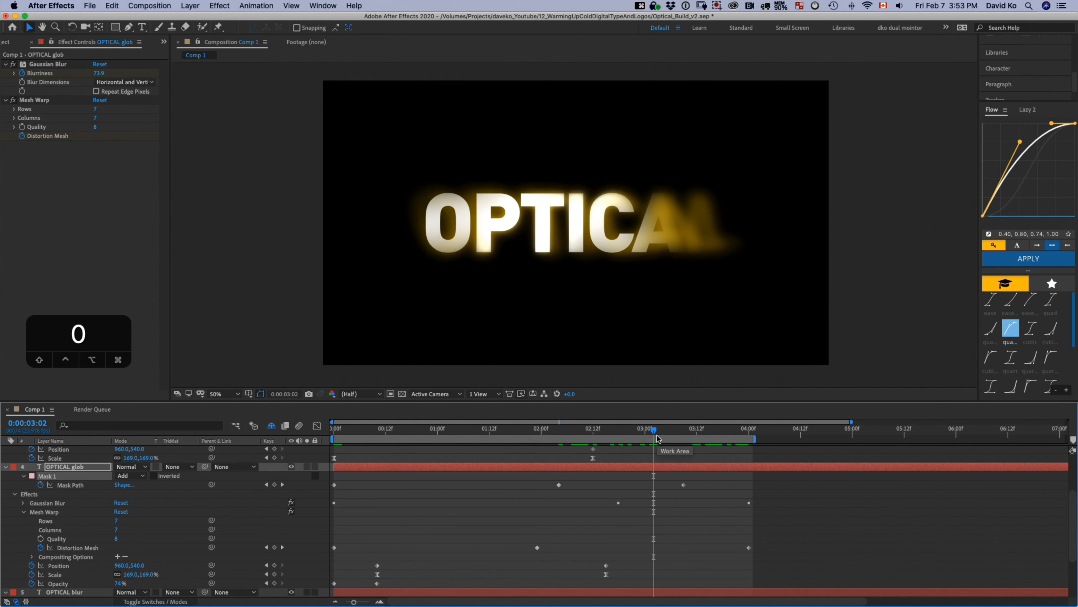
key("space")
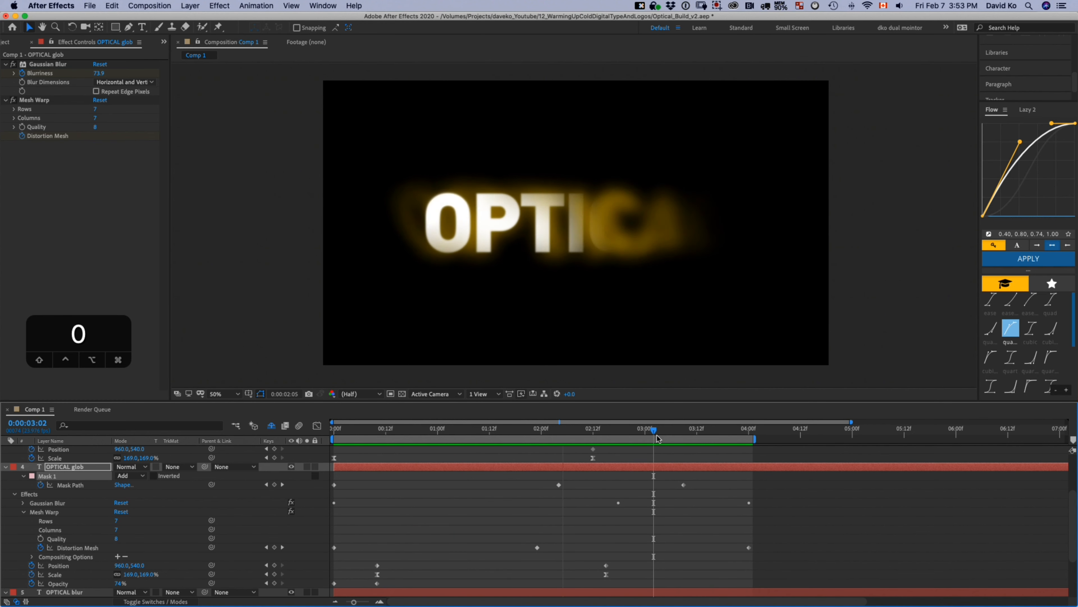
left_click_drag(342, 444, 402, 449)
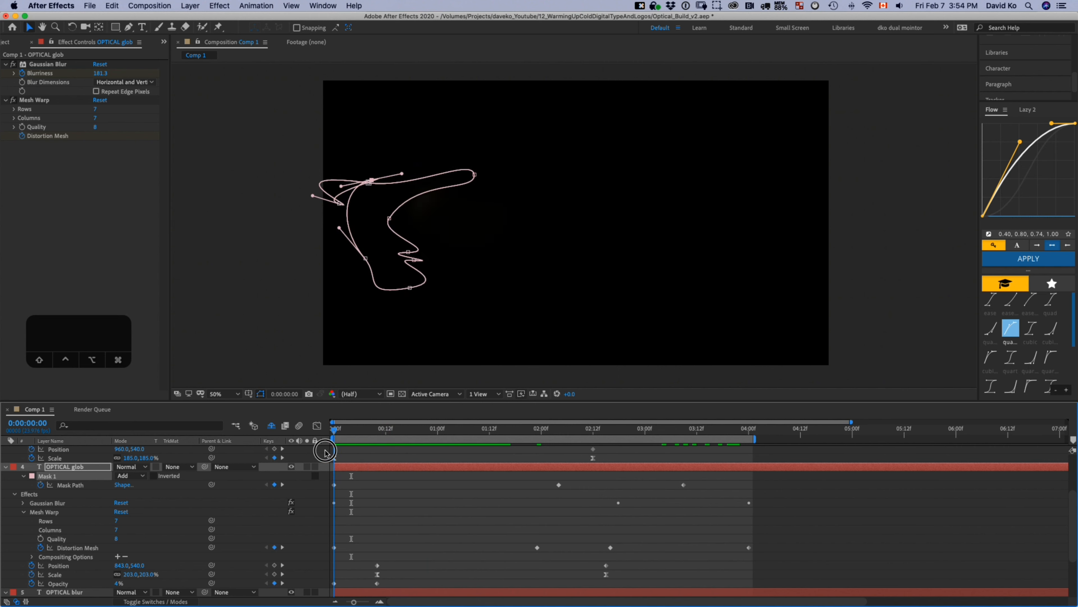
left_click_drag(511, 455, 672, 459)
key("0")
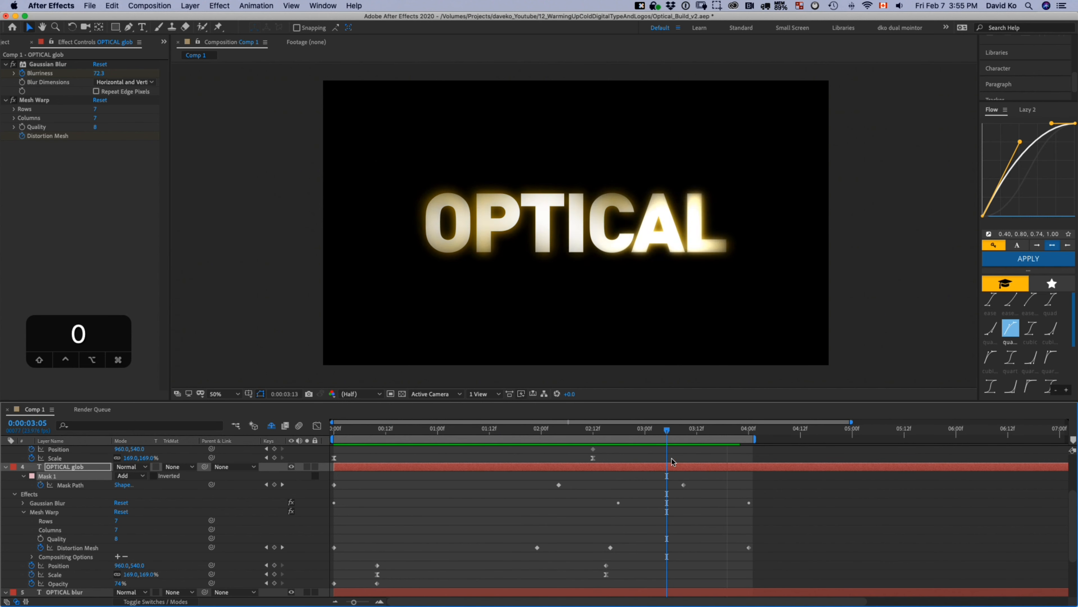
key("space")
Step: Apply the cubic easing curve (0.66, 0.00, 0.34, 1.00) to all Distortion Mesh keyframes and preview the animation
left_click_drag(768, 541, 328, 553)
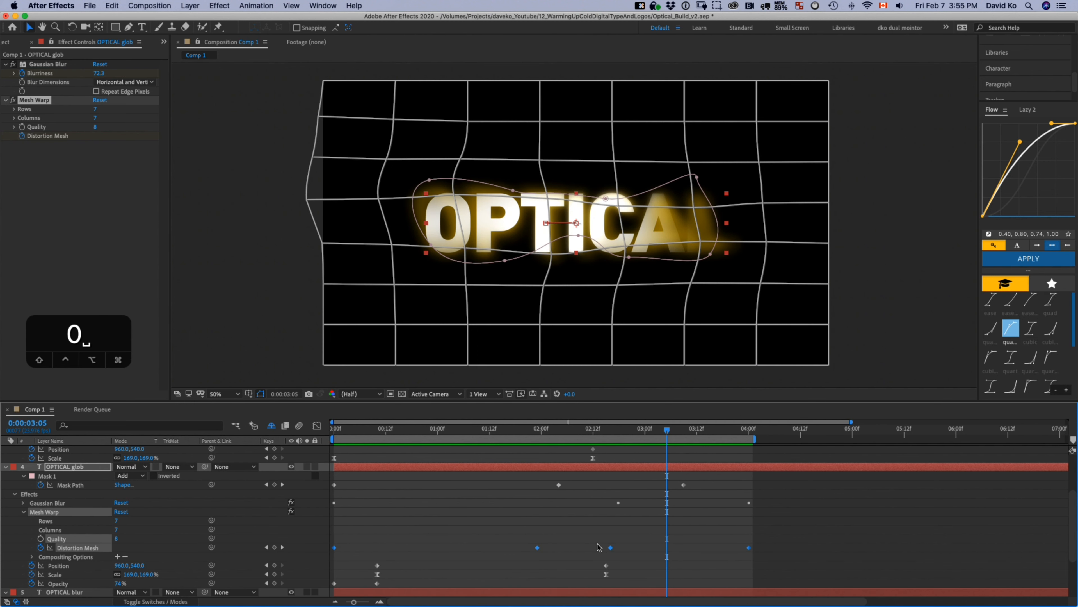
left_click(1032, 330)
left_click(1029, 259)
key("0")
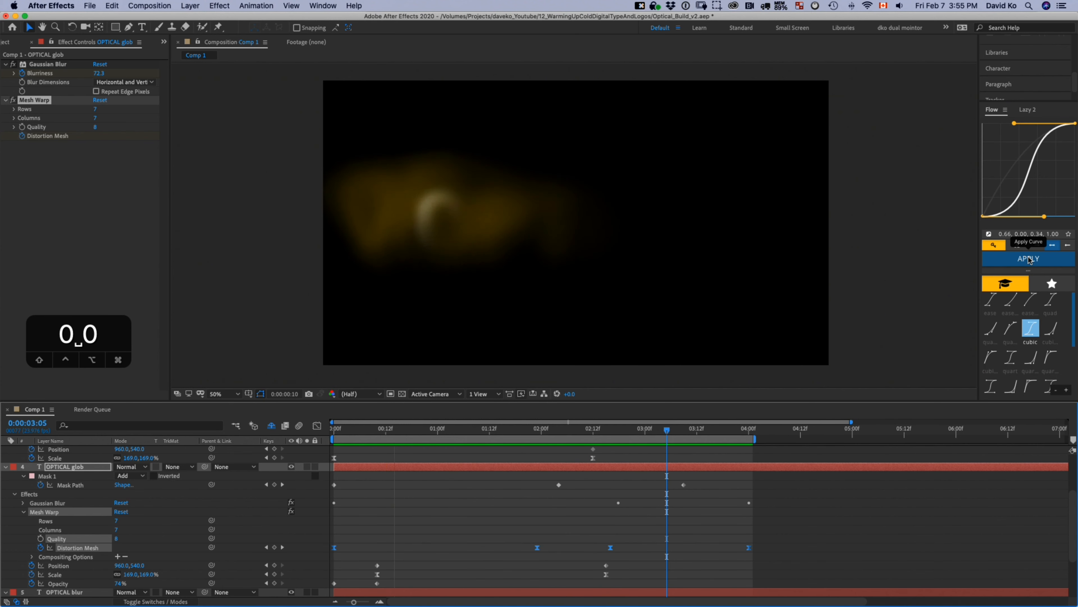
Step: Move the OPTICAL glob layer's middle Blurriness keyframe to 0:00:03:03, set it to 104.7 and preview the reveal
mouse_move(617, 425)
left_mouse_down()
mouse_move(529, 423)
mouse_move(610, 422)
left_mouse_up()
scroll(507, 506, "down", 3)
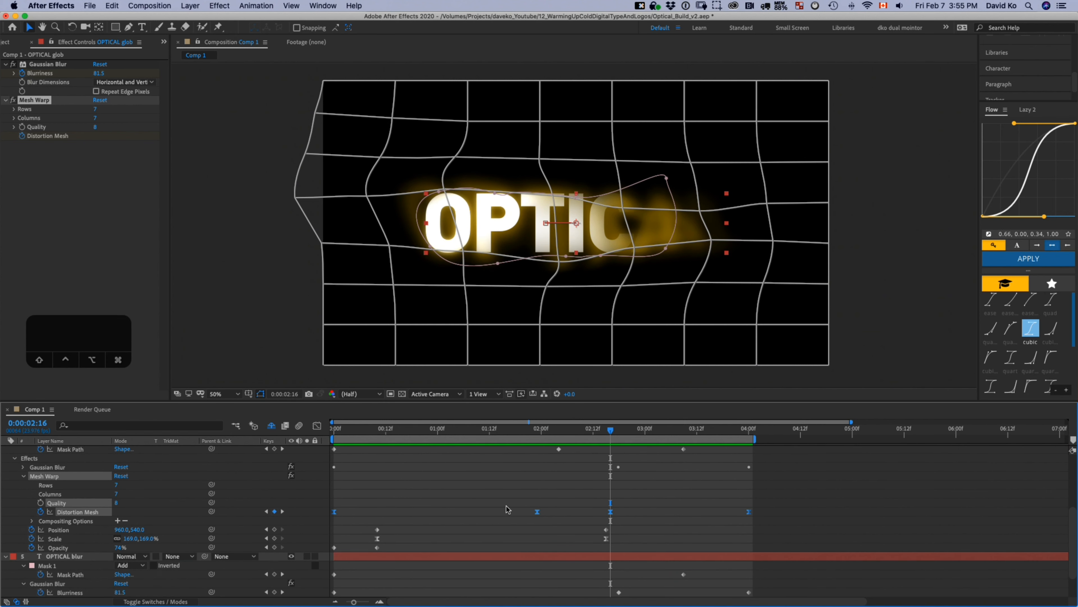
scroll(190, 519, "up", 7)
scroll(187, 528, "down", 2)
left_click(23, 530)
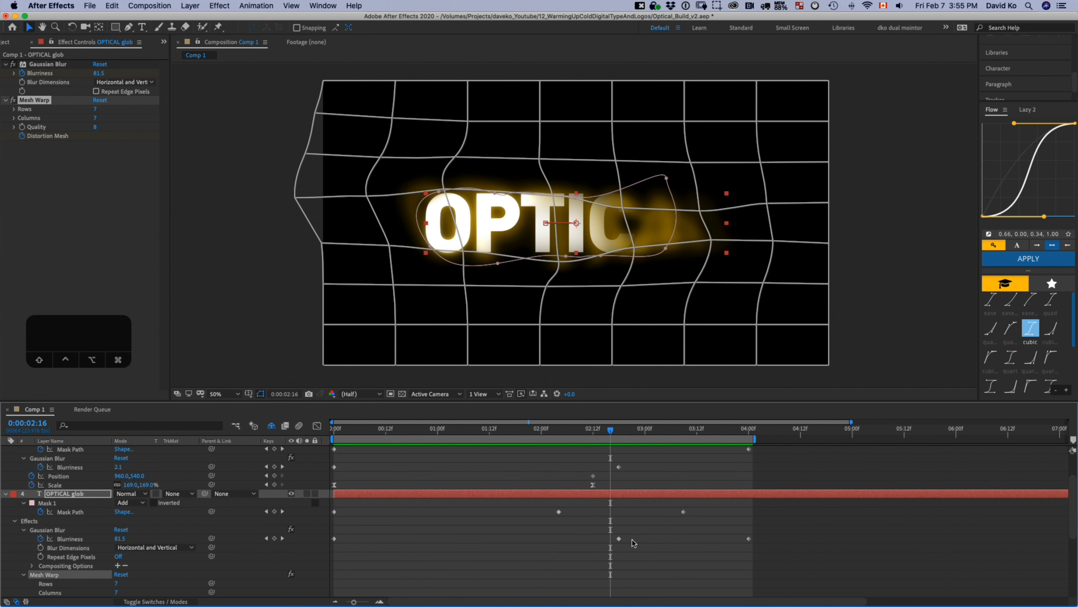
left_click_drag(619, 538, 662, 538)
left_click_drag(360, 430, 652, 428)
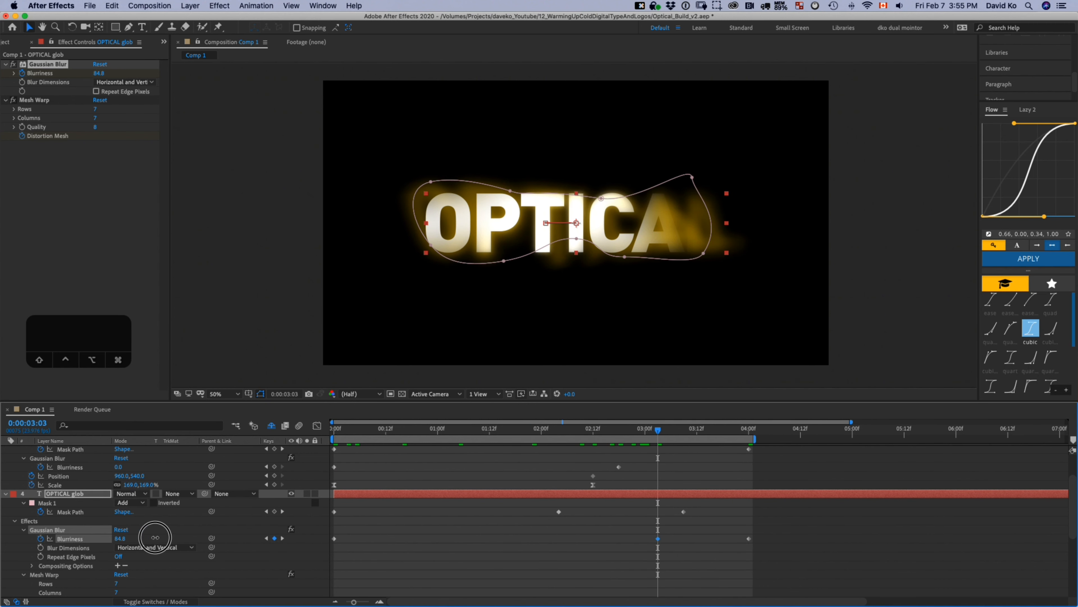
left_click_drag(660, 429, 719, 433)
key("0")
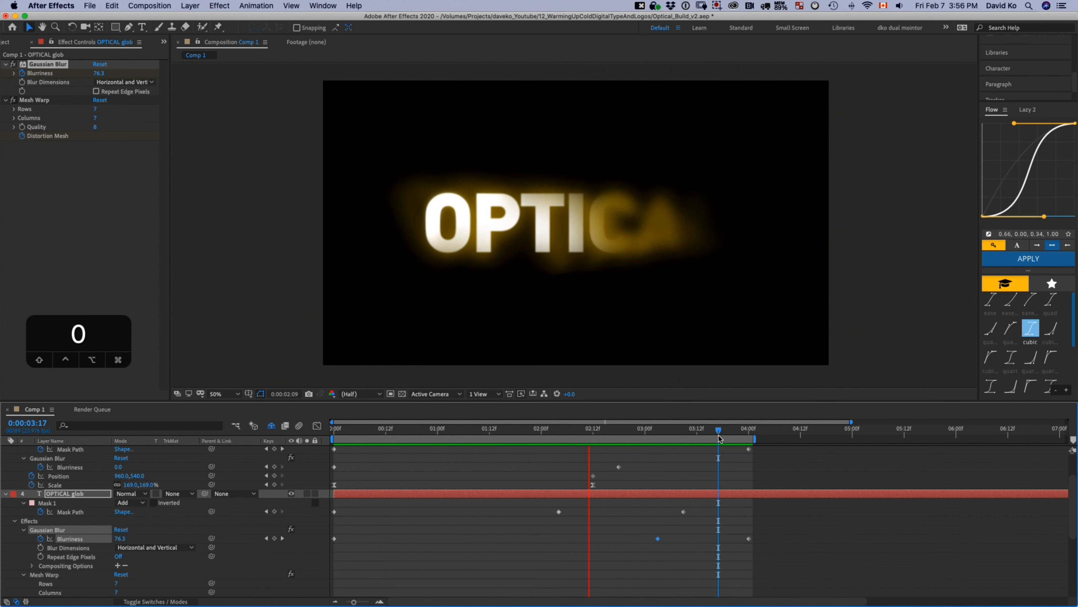
key("space")
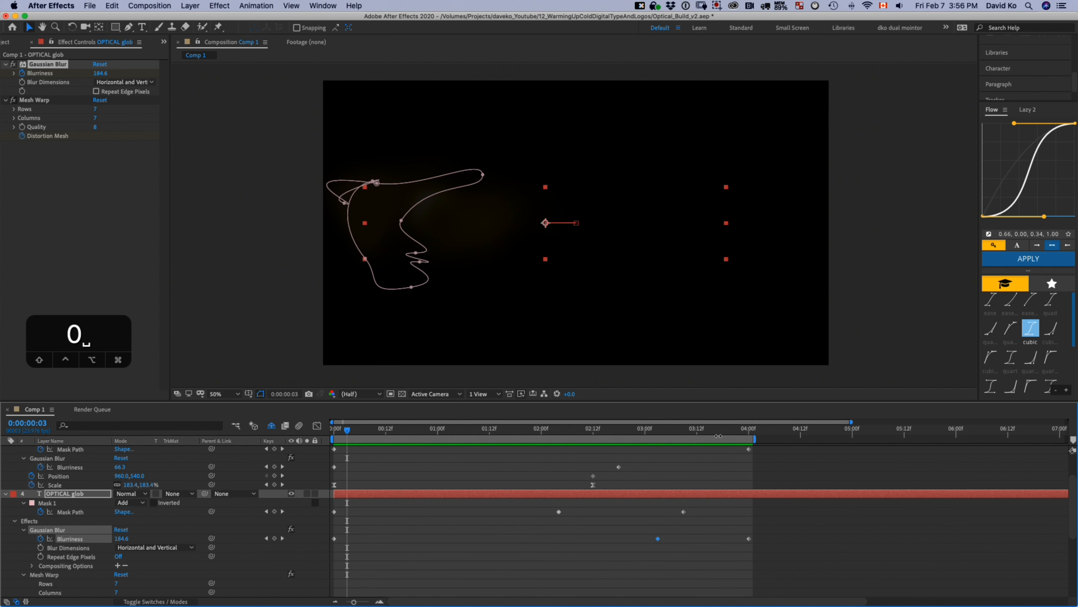
Step: Delete the Distortion Mesh keyframe at 0:00:02:16 and preview the animation
scroll(613, 526, "down", 5)
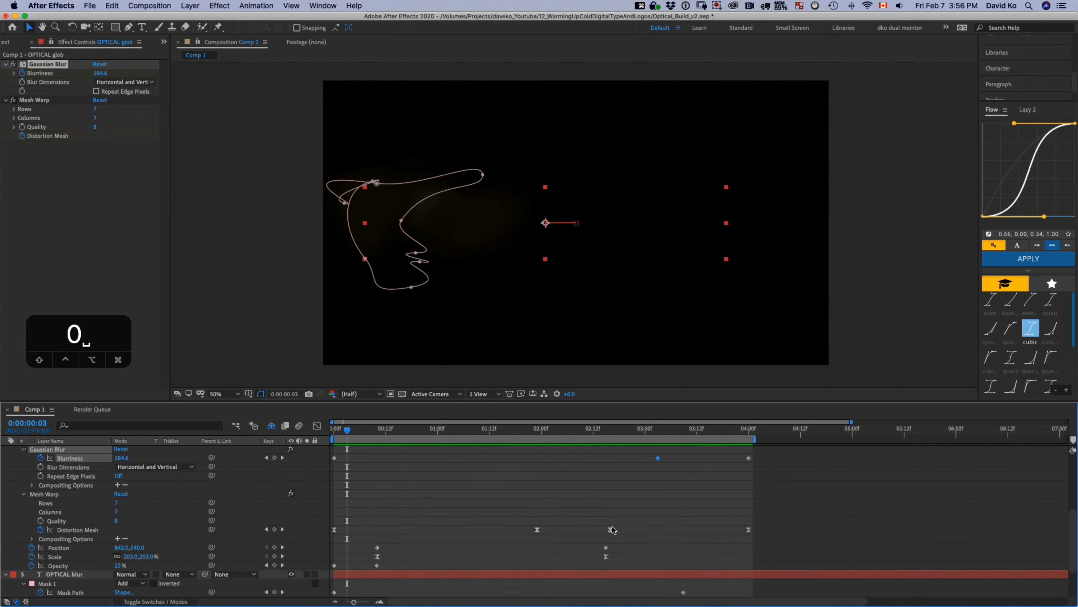
left_click(610, 530)
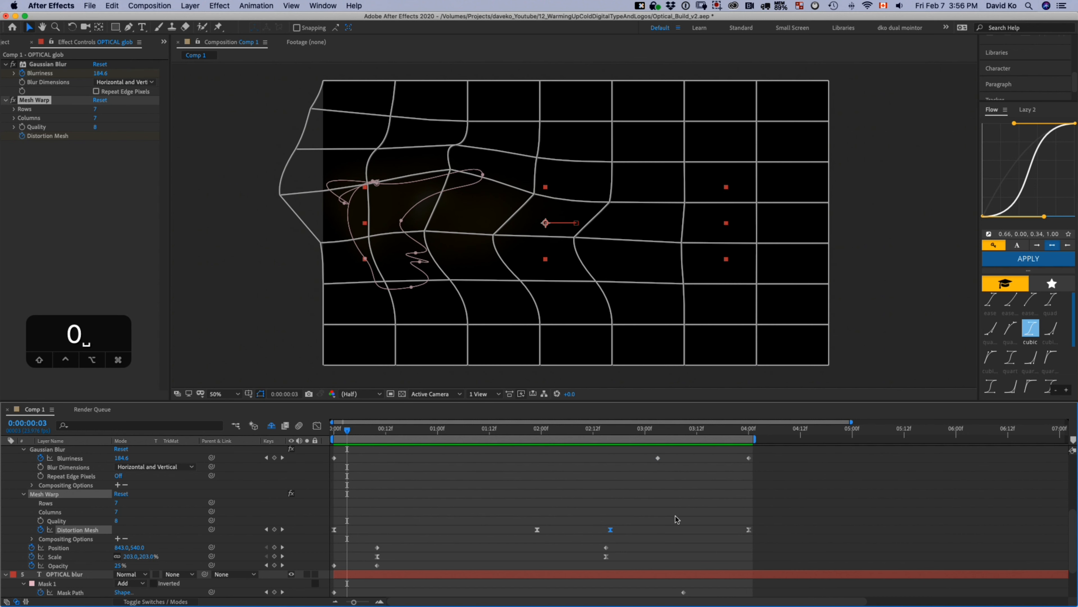
key("BackSpace")
key("0")
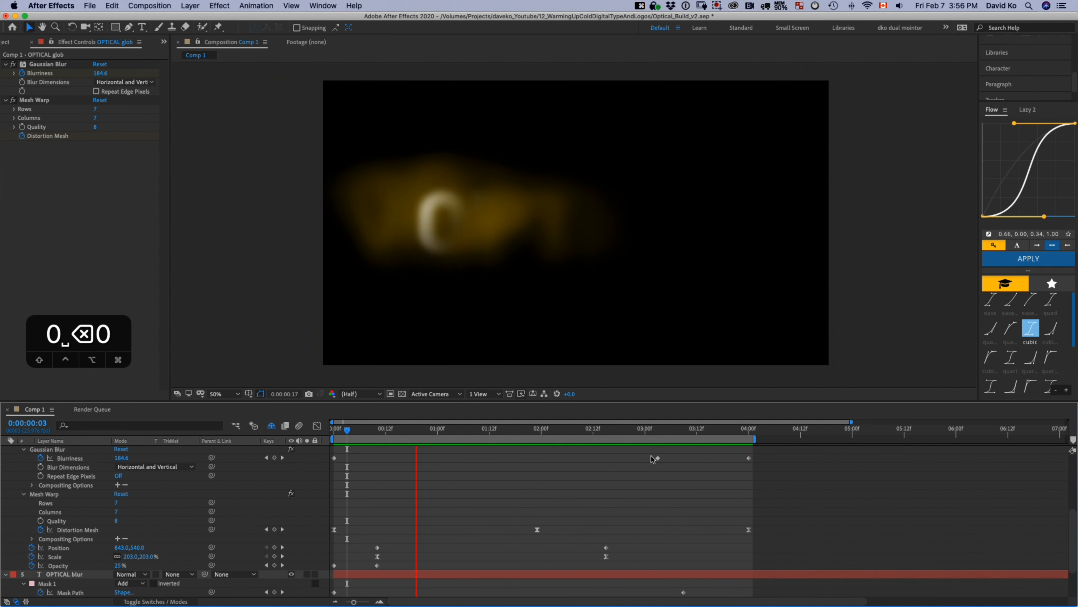
Step: Apply the cubic easing curve to all of the OPTICAL glob layer's Blurriness keyframes and preview the animation
scroll(651, 456, "down", 5)
left_click(657, 430, "shift")
left_click_drag(754, 479, 260, 494)
left_click(1054, 264)
key("KP_0")
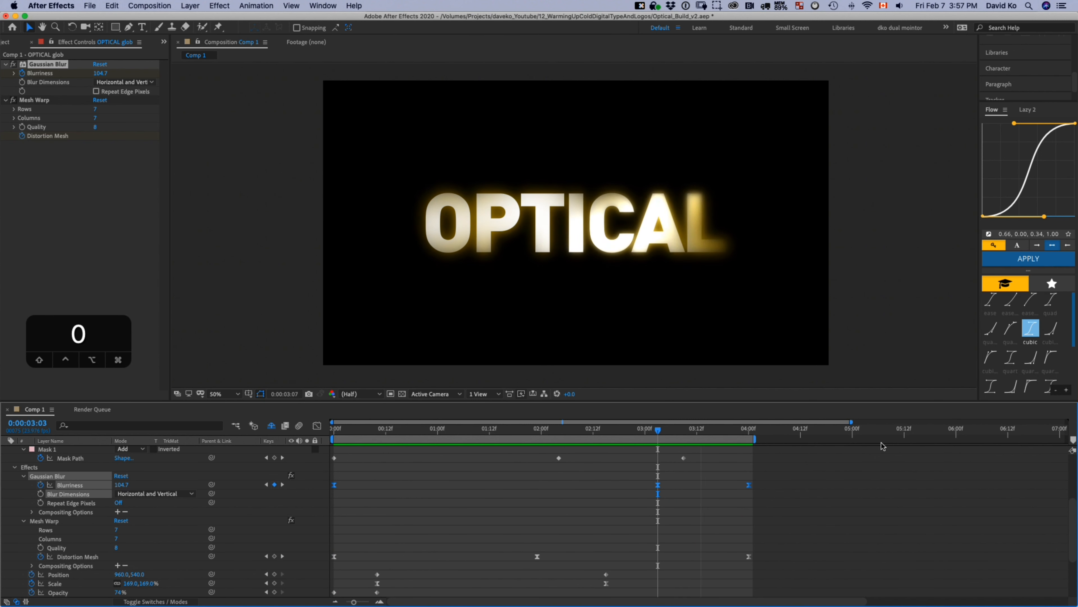
Step: Reveal the Opacity property of the OPTICAL glob layer and add a 74% keyframe at 0:00:03:03
key("space")
left_click_drag(679, 430, 659, 430)
scroll(85, 476, "up", 1)
left_click(67, 449)
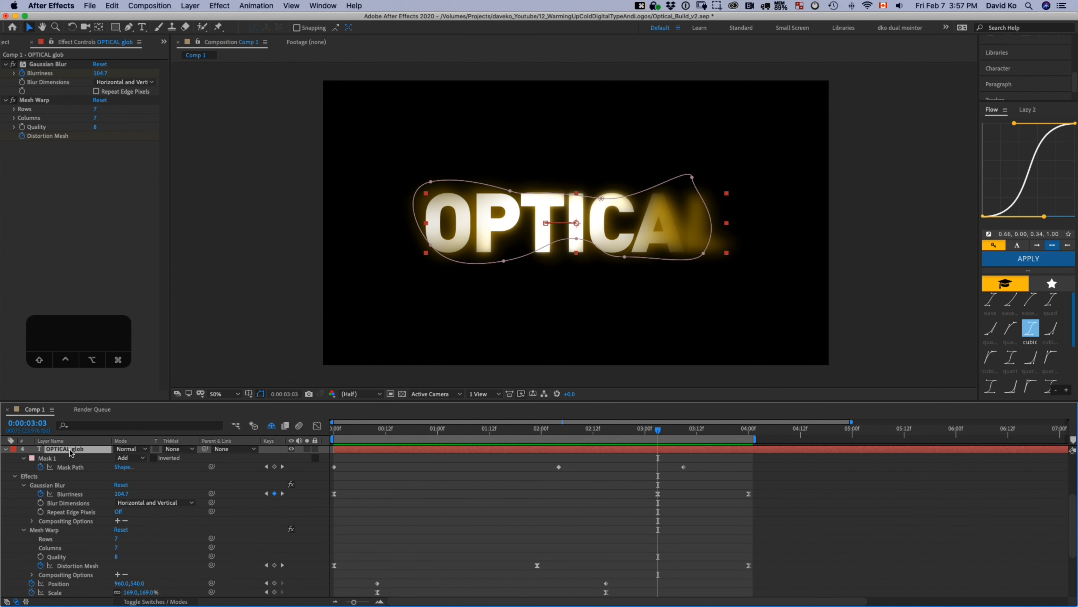
key("t")
key("t")
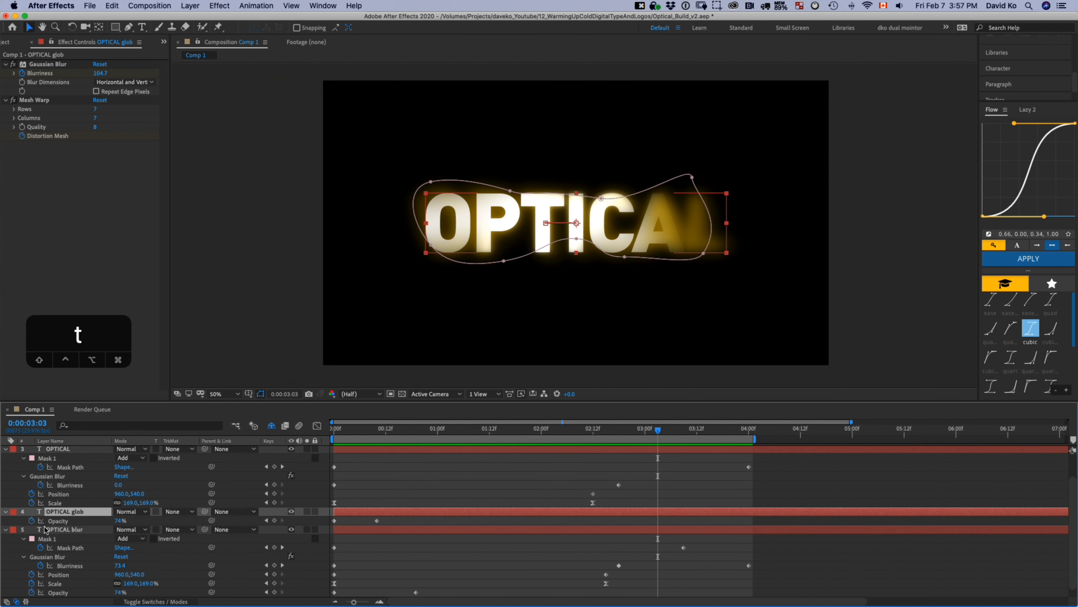
left_click(275, 521)
Step: Set the OPTICAL glob layer's Opacity to 0% at 0:00:04:00 and preview the fade-out
left_click(748, 430)
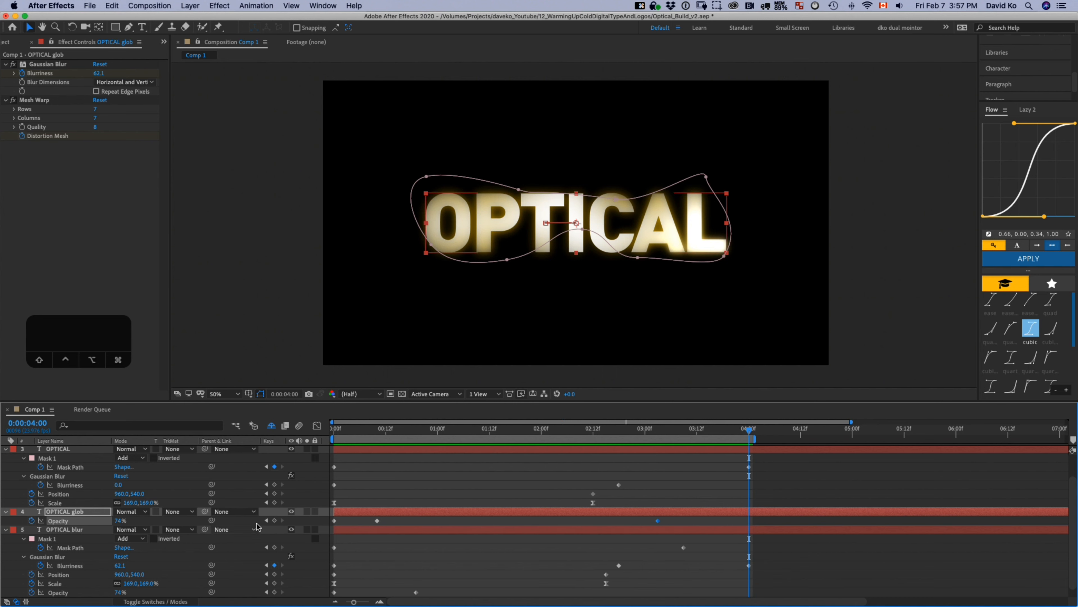
left_click(119, 521)
type("0")
key("Return")
key("KP_0")
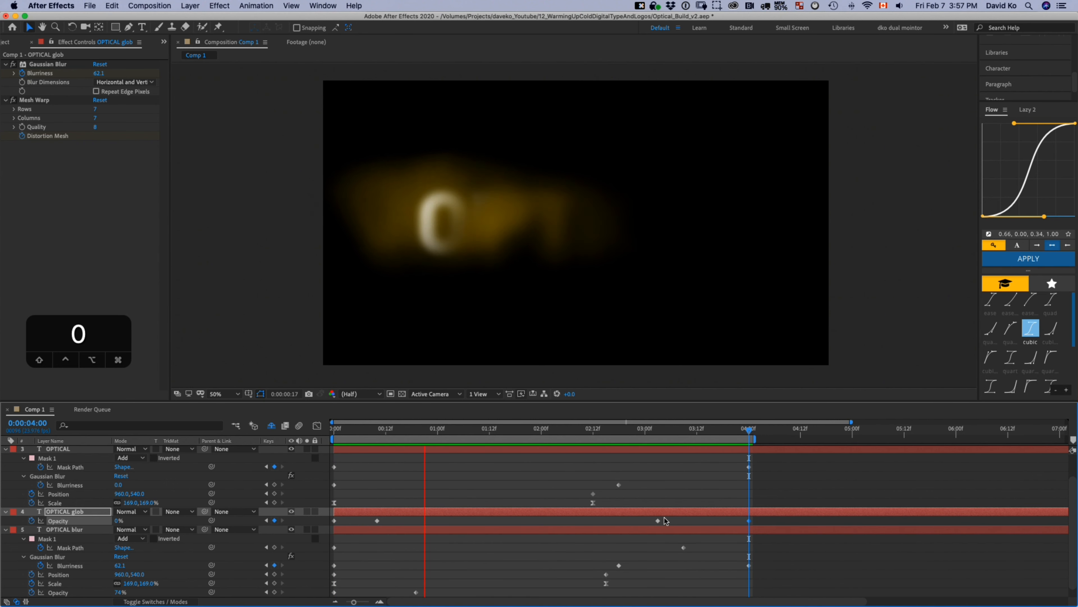
Step: Move the OPTICAL glob layer's last two Opacity keyframes earlier, to about 0:00:02:20 and 0:00:03:19
left_click_drag(658, 521, 623, 523)
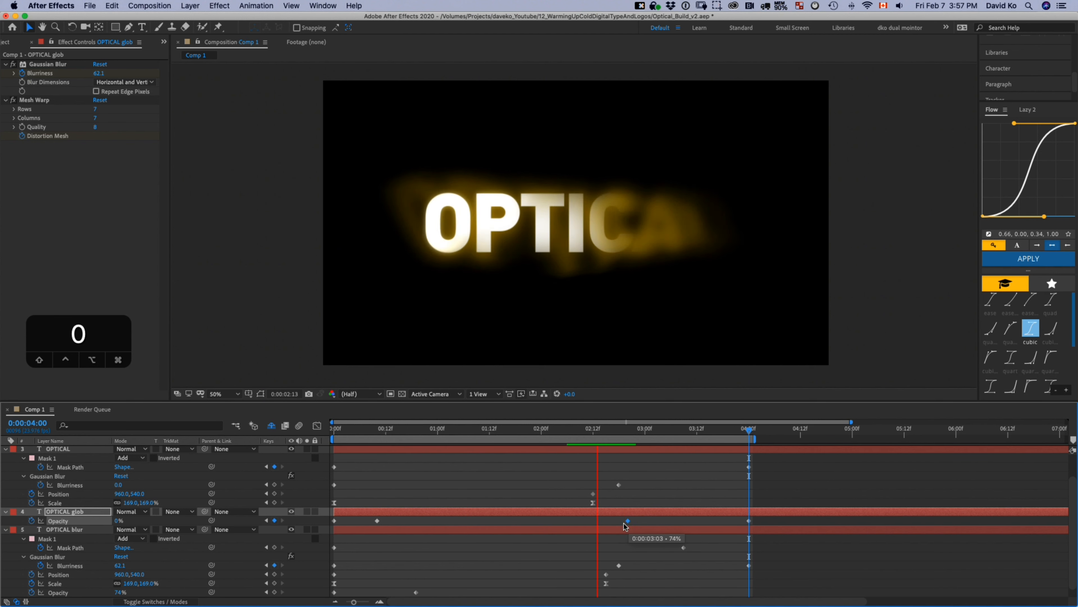
left_click_drag(748, 521, 725, 522)
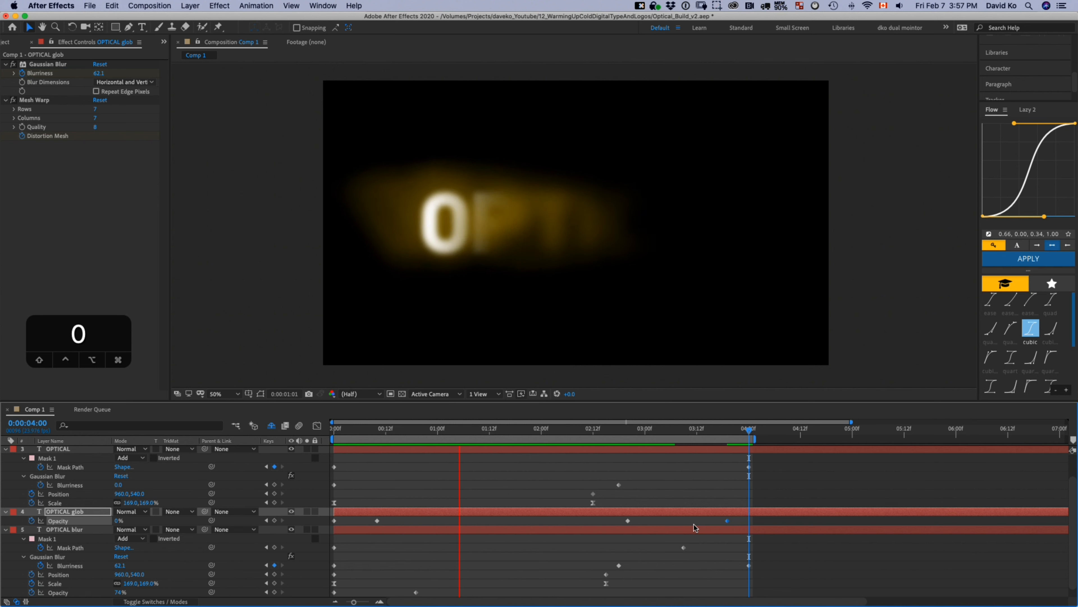